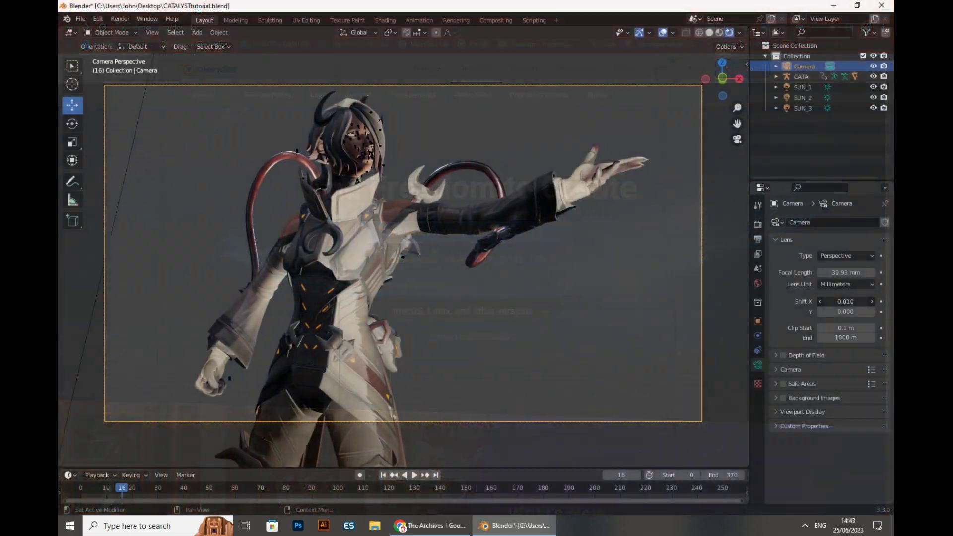
Try out different horizontal and vertical lens shift values on the scene camera.
click(821, 301)
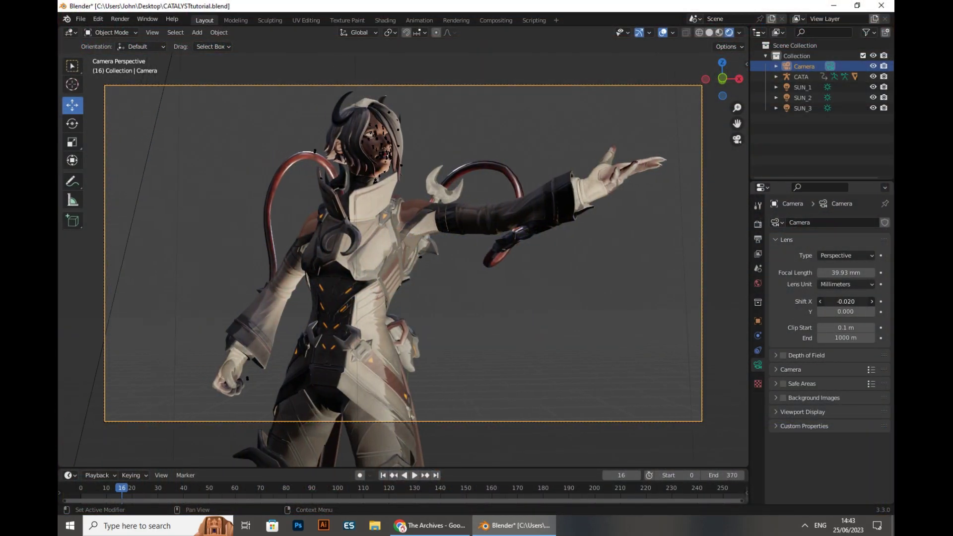
drag(846, 301, 847, 301)
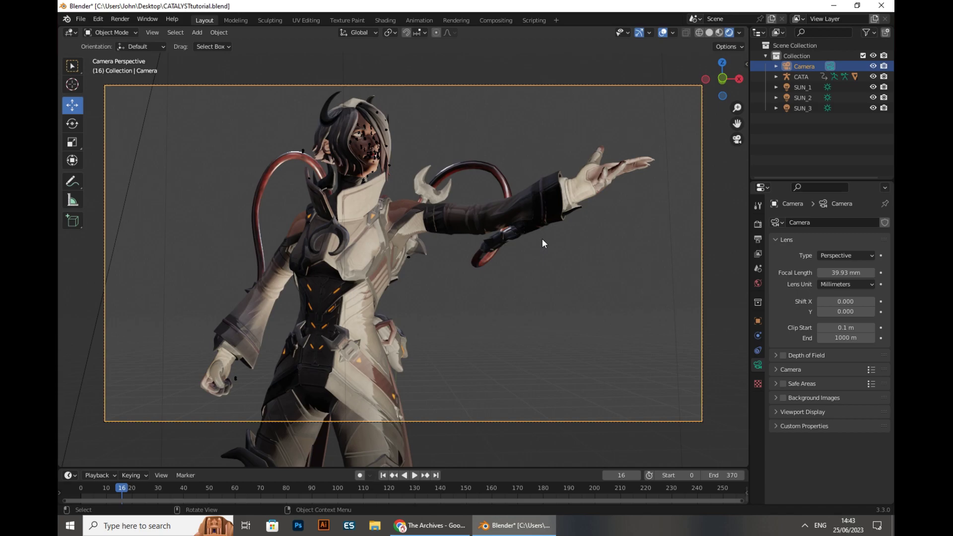
mouse_move(840, 312)
mouse_down()
mouse_move(808, 311)
mouse_move(877, 312)
mouse_move(837, 314)
mouse_up()
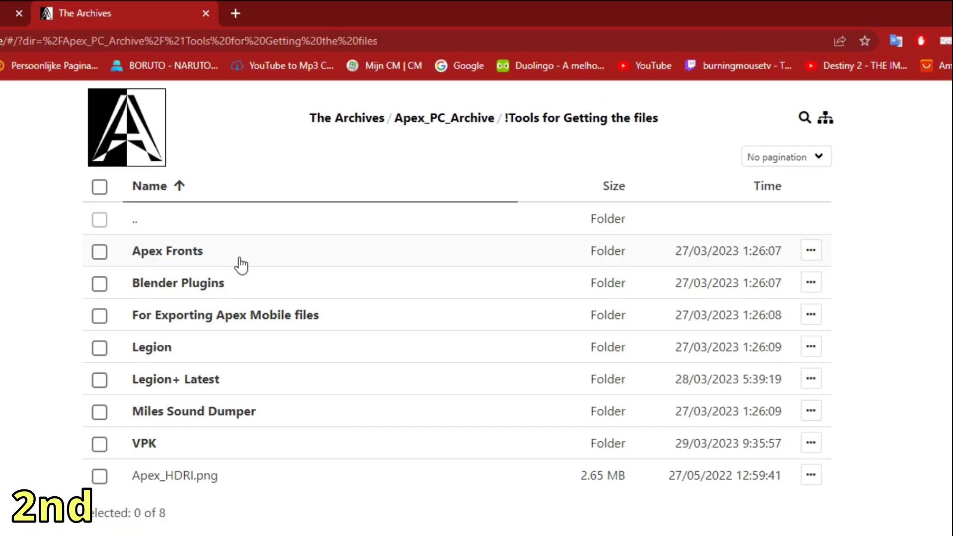
Look through the archive's Blender Plugins folder, return to the tools folder and open the Legion+ Latest folder.
click(211, 284)
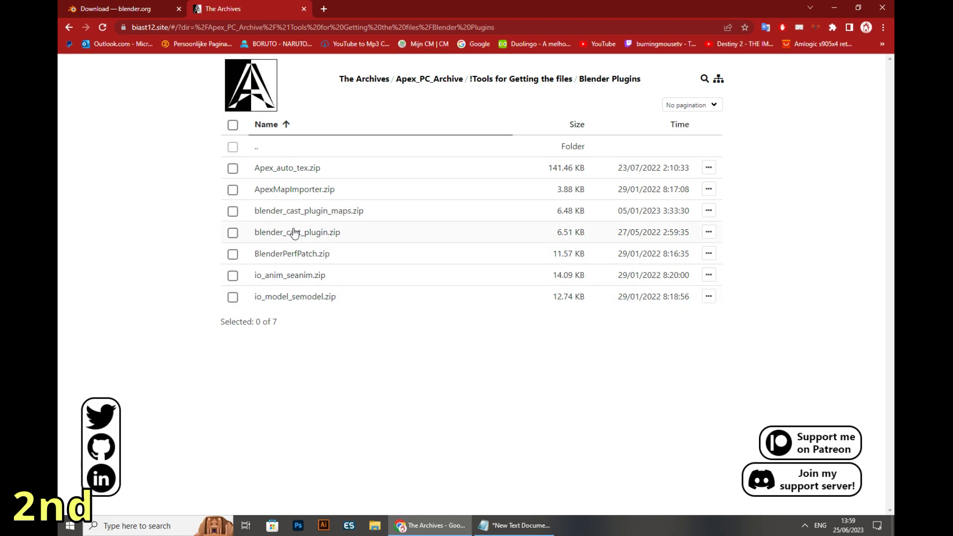
click(278, 145)
click(304, 255)
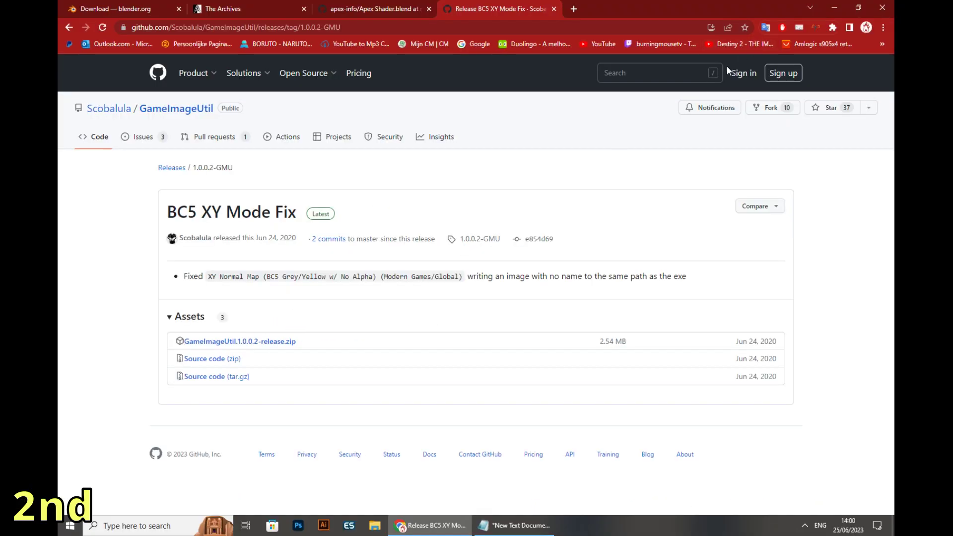
Minimize the browser and check the desktop for LegionPlus, CoDImageUtil, Apex Shader and the io_model_semodel and io_anim_seanim archives.
click(834, 7)
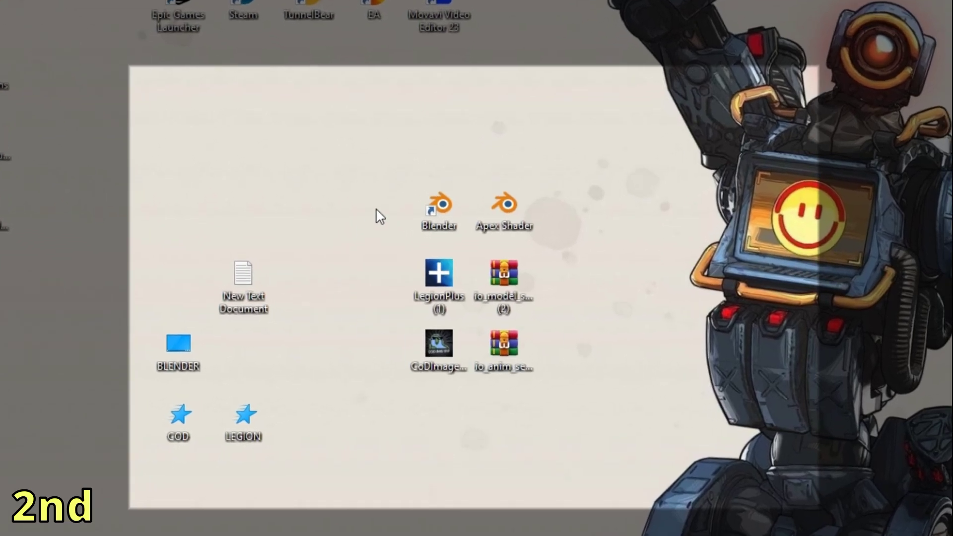
drag(454, 159, 417, 223)
click(442, 300)
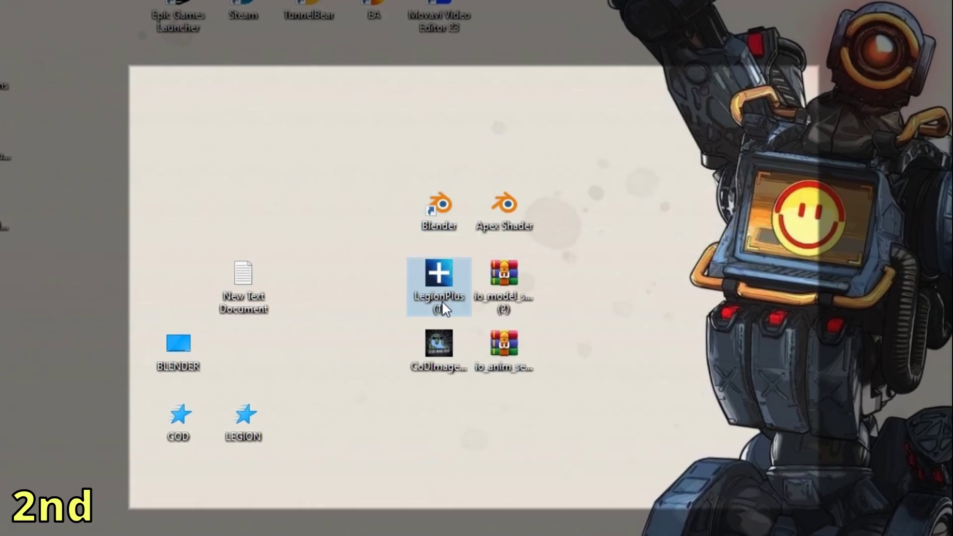
click(443, 349)
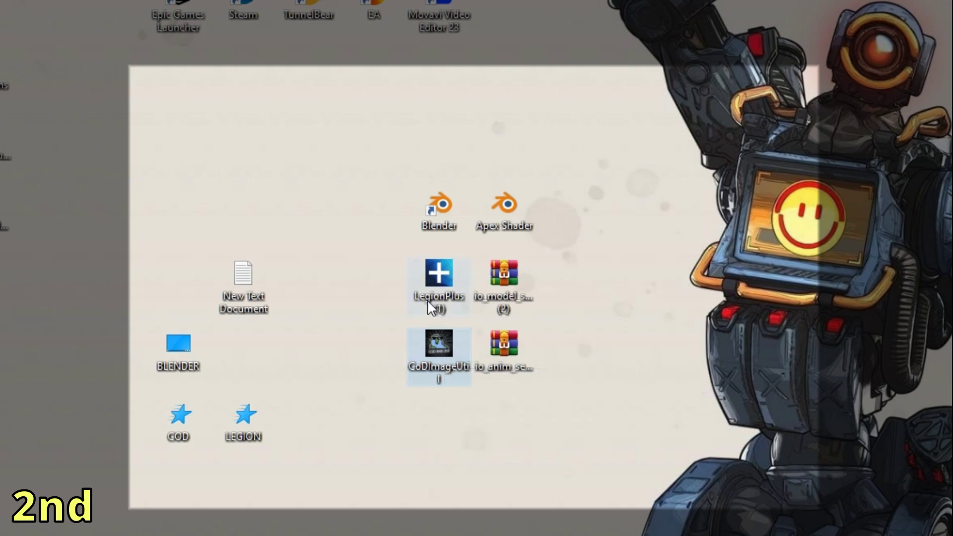
click(501, 209)
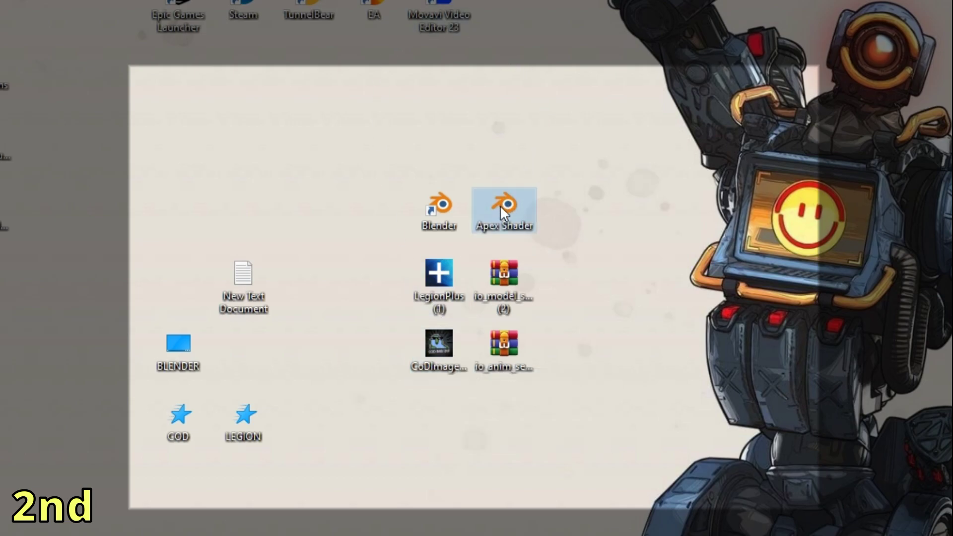
click(498, 292)
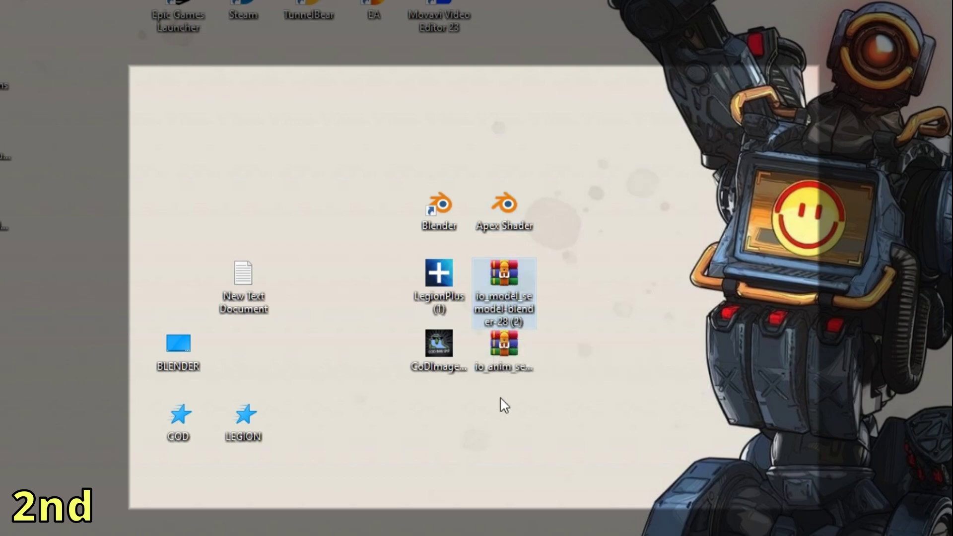
click(503, 382)
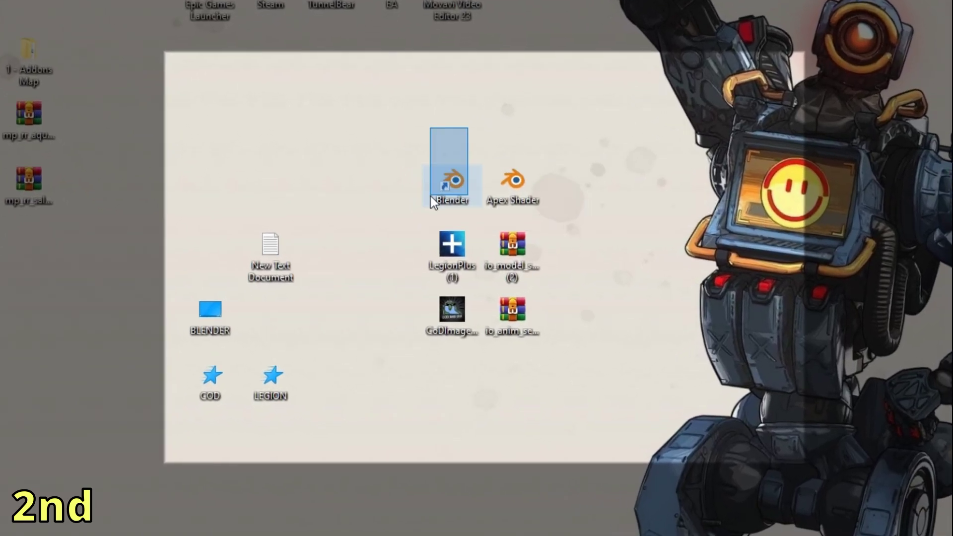
click(444, 311)
click(457, 317)
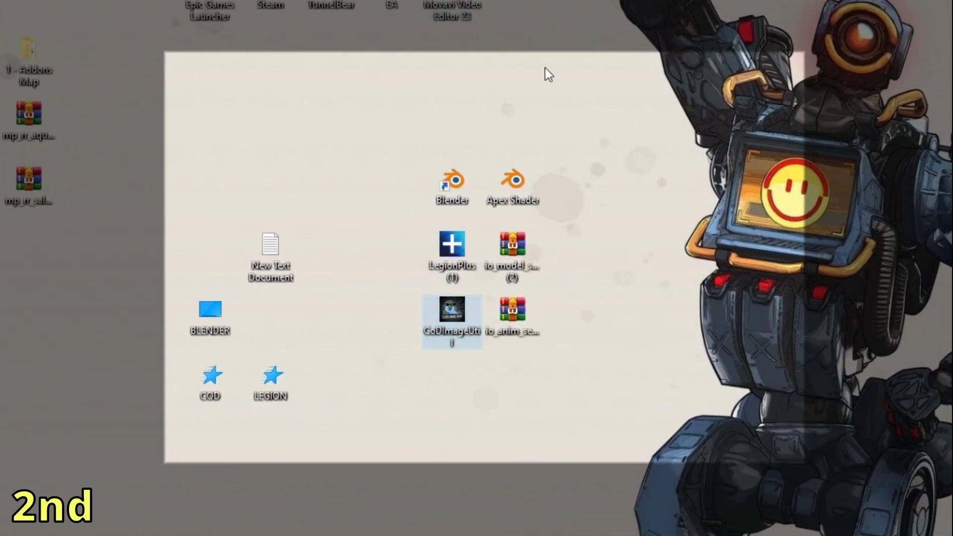
click(510, 182)
click(512, 248)
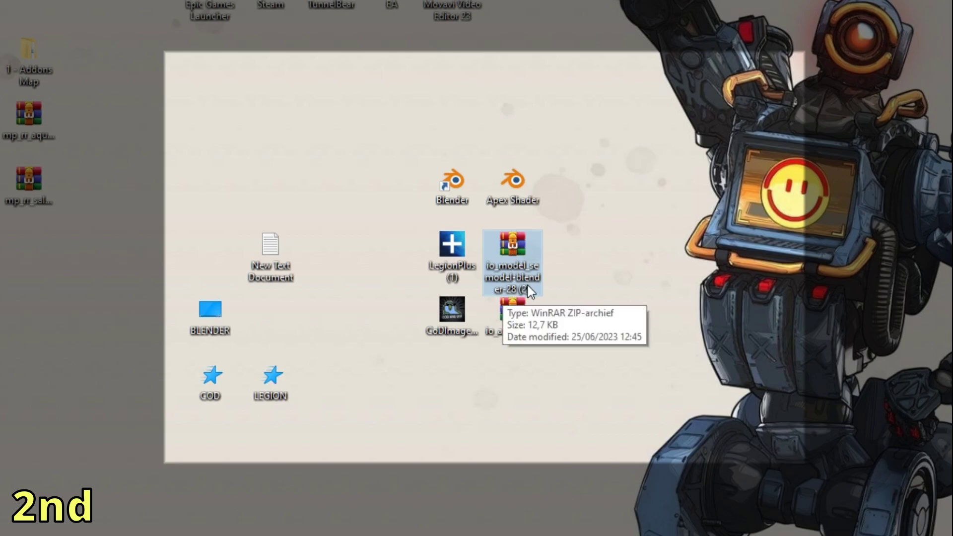
click(514, 318)
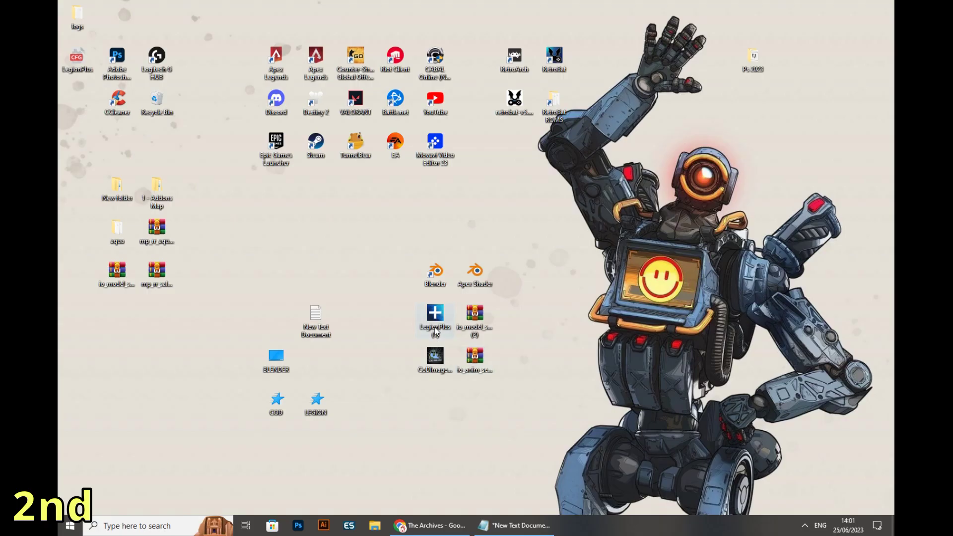
Launch LegionPlus and browse for a file to load in C:\Program Files (x86)\Steam\steamapps\common\Apex Legends\paks\Win64.
double_click(434, 327)
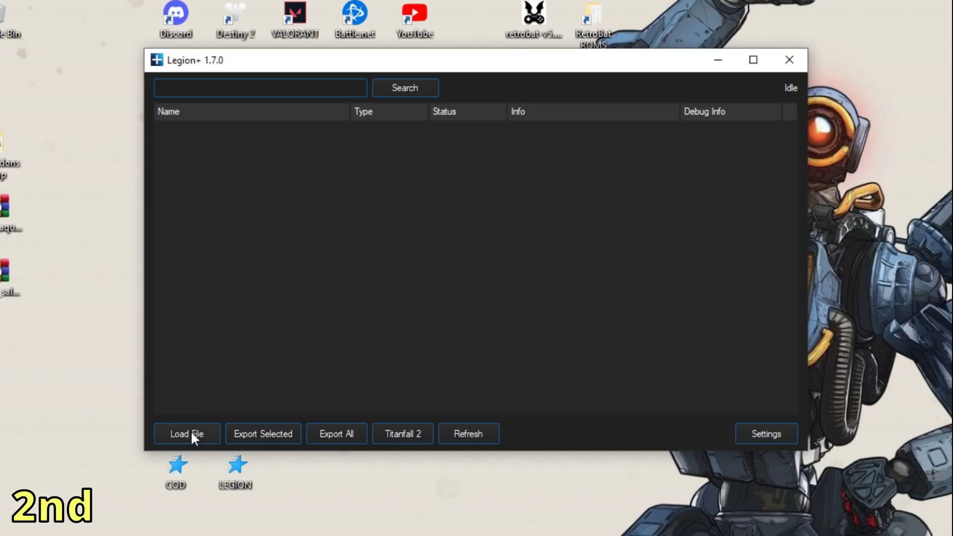
click(191, 432)
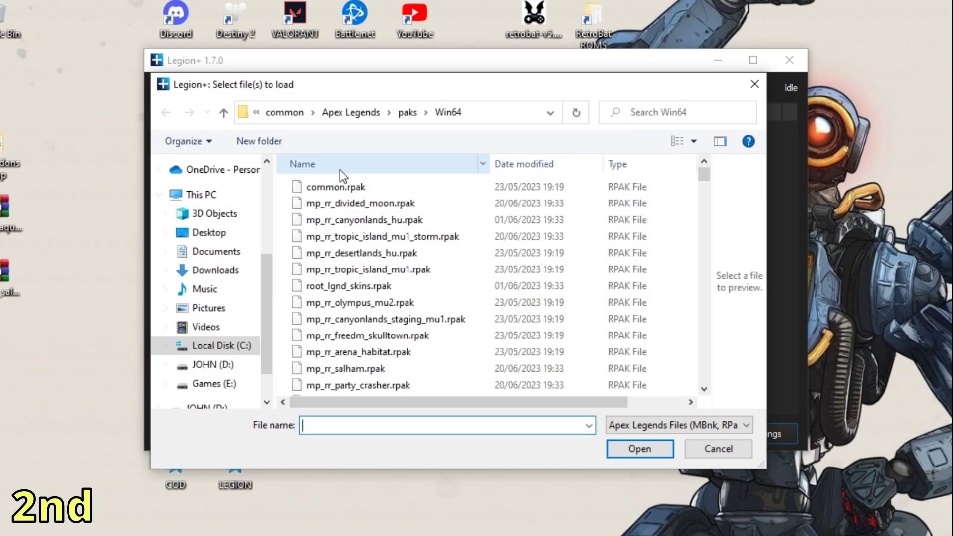
click(231, 348)
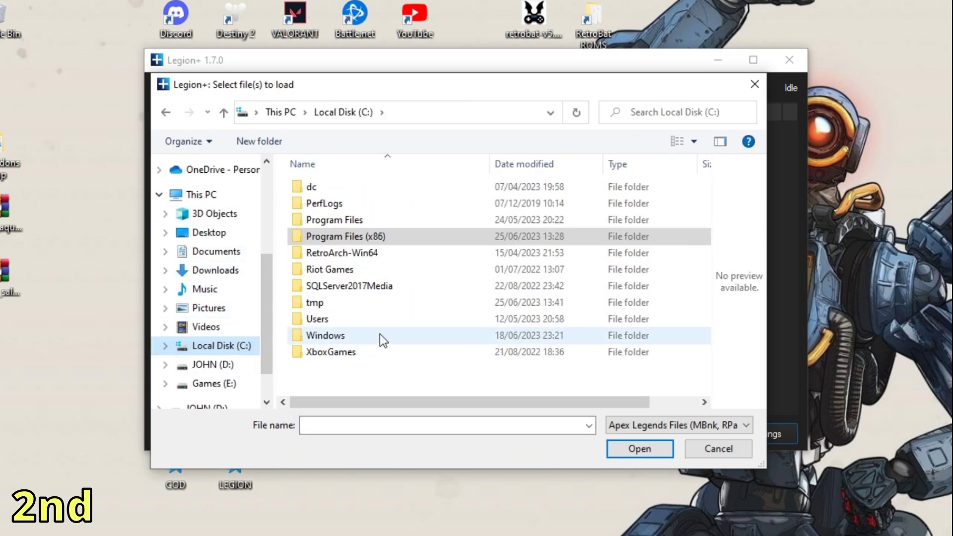
click(370, 236)
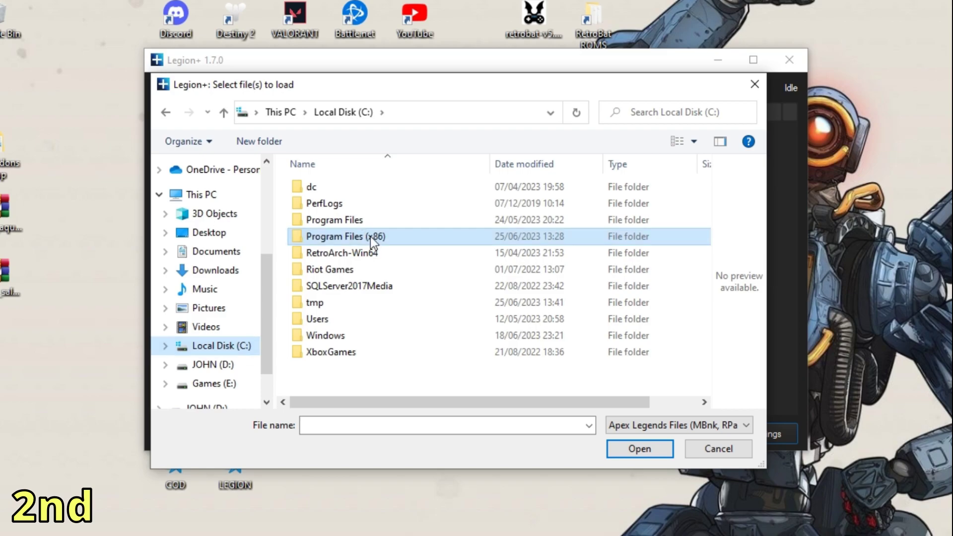
double_click(368, 236)
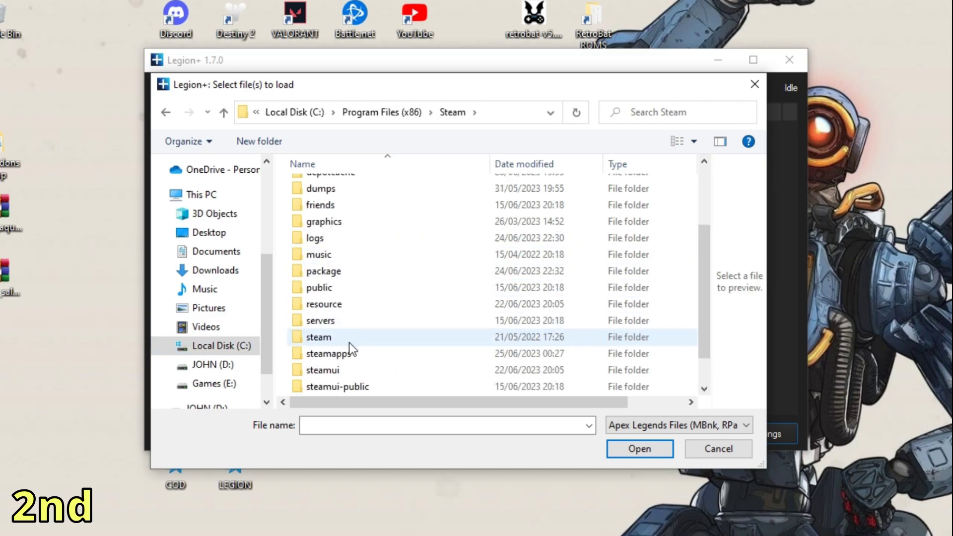
double_click(343, 353)
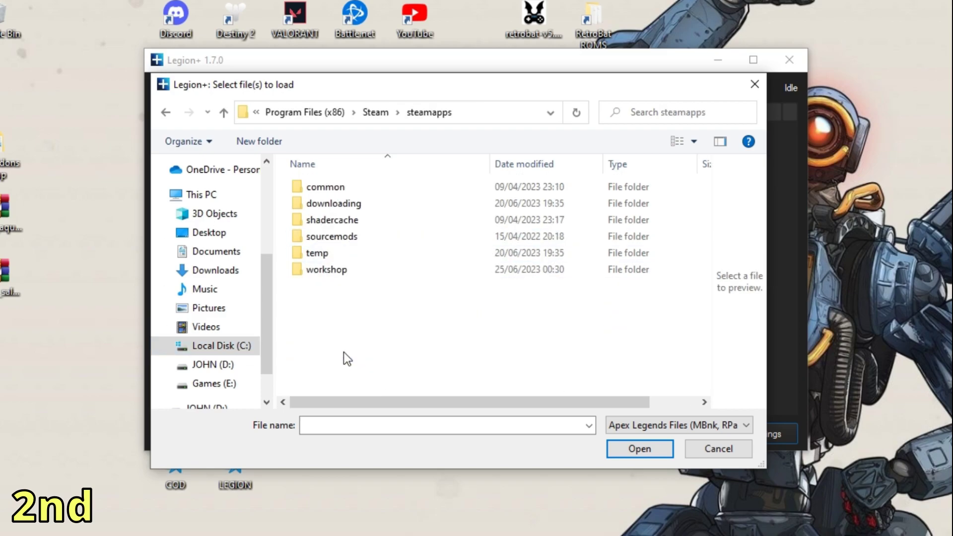
double_click(365, 190)
double_click(365, 190)
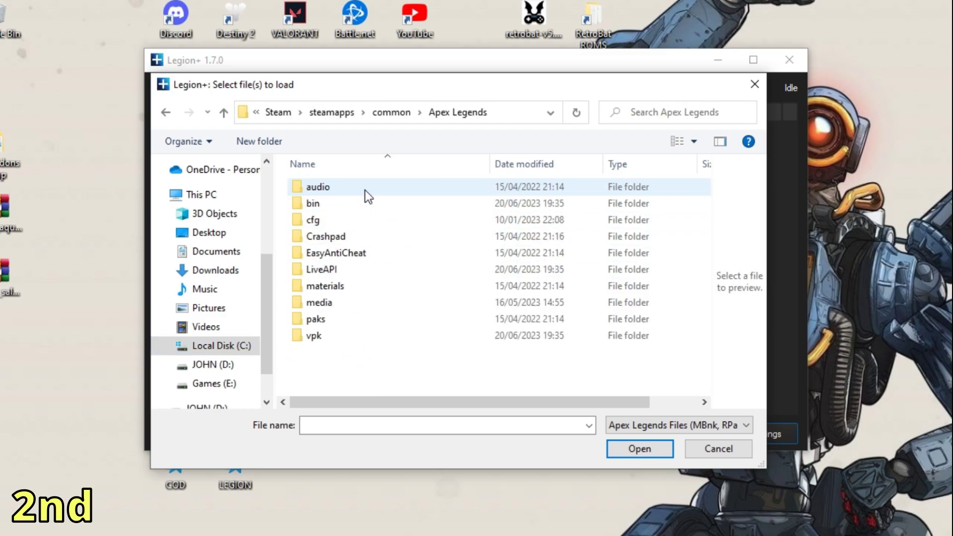
double_click(352, 321)
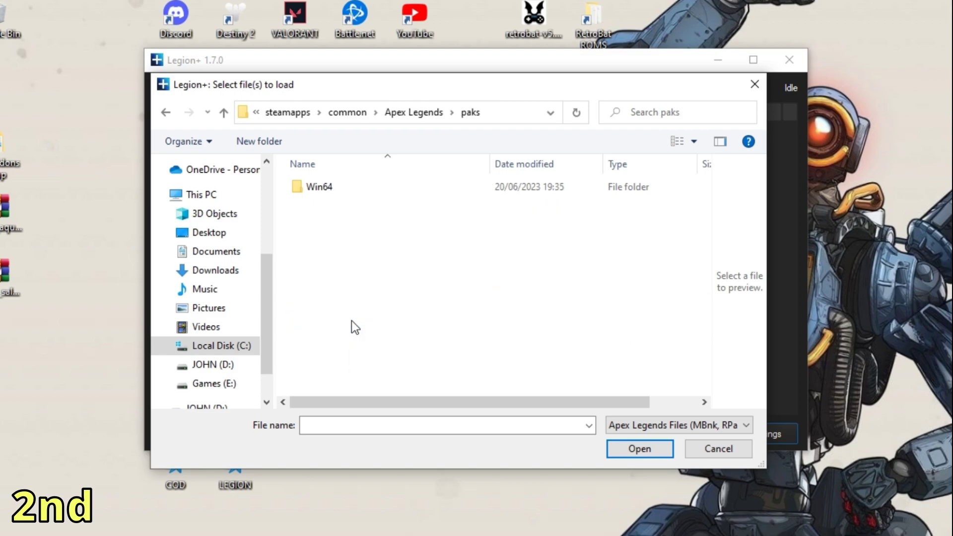
double_click(347, 190)
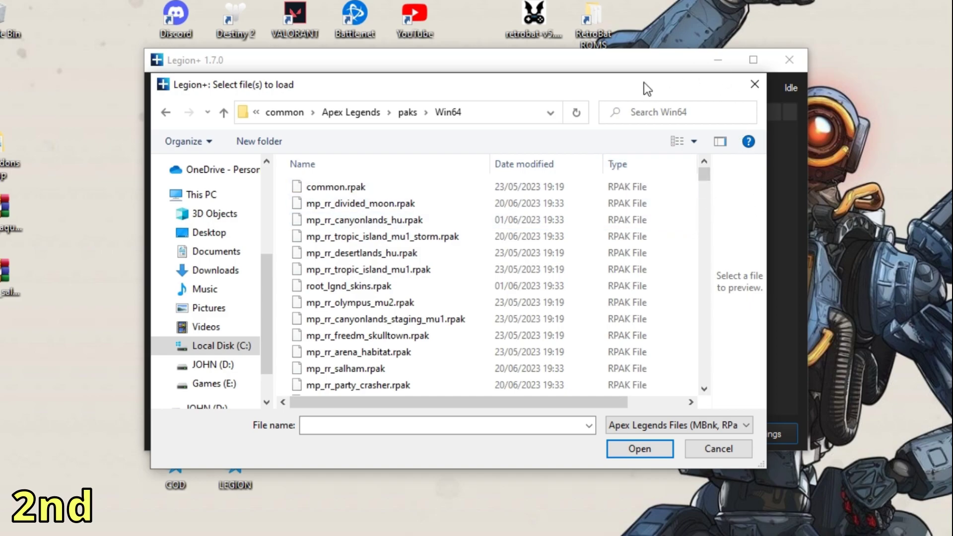
Enlarge the file selection dialog and load root_lgnd_skins.rpak from the Win64 folder.
drag(644, 82, 512, 28)
drag(631, 416, 834, 514)
click(233, 232)
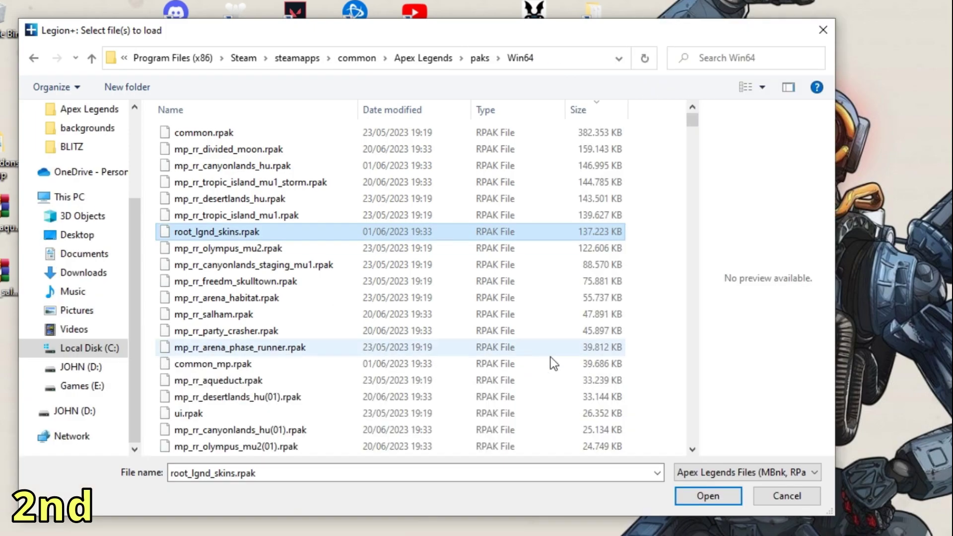
click(701, 494)
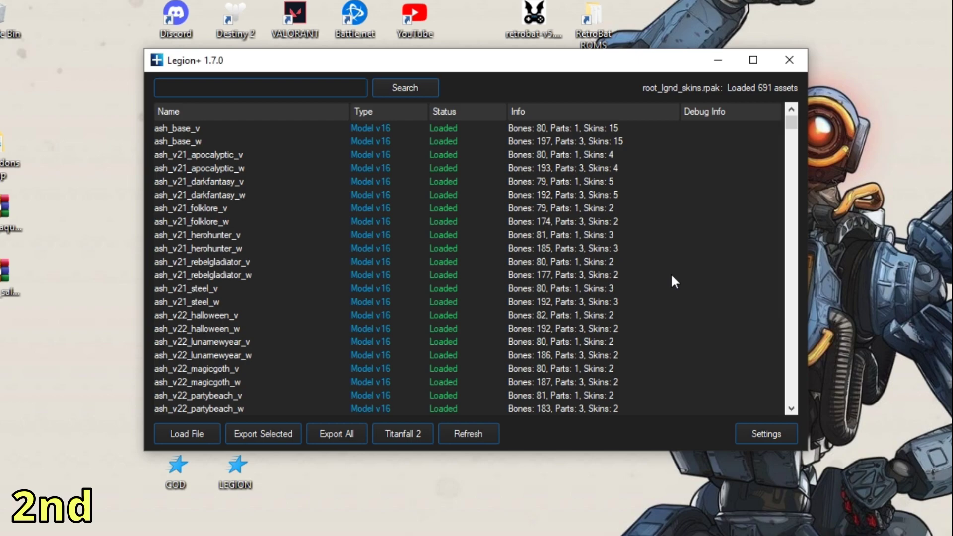
Set the model export format to SEModel in the application settings and close them.
click(764, 432)
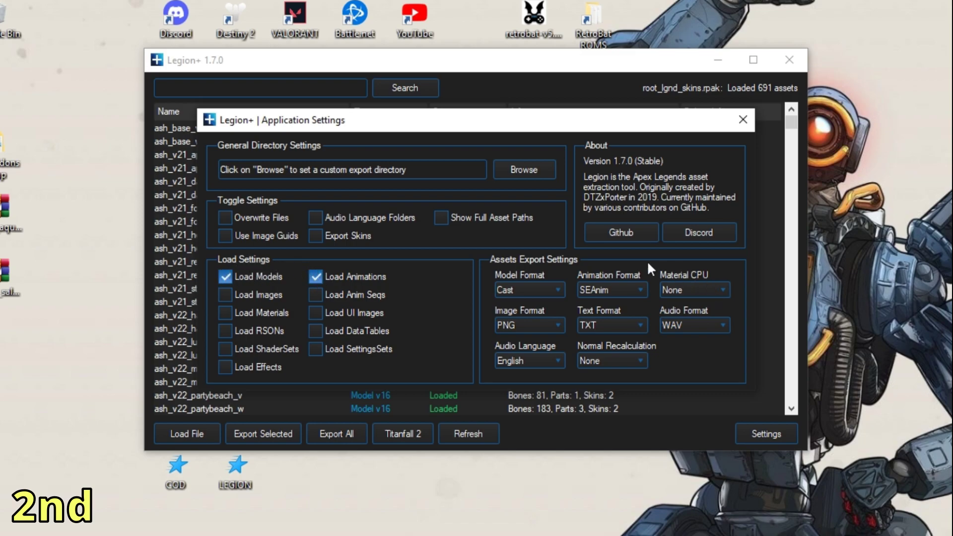
click(553, 291)
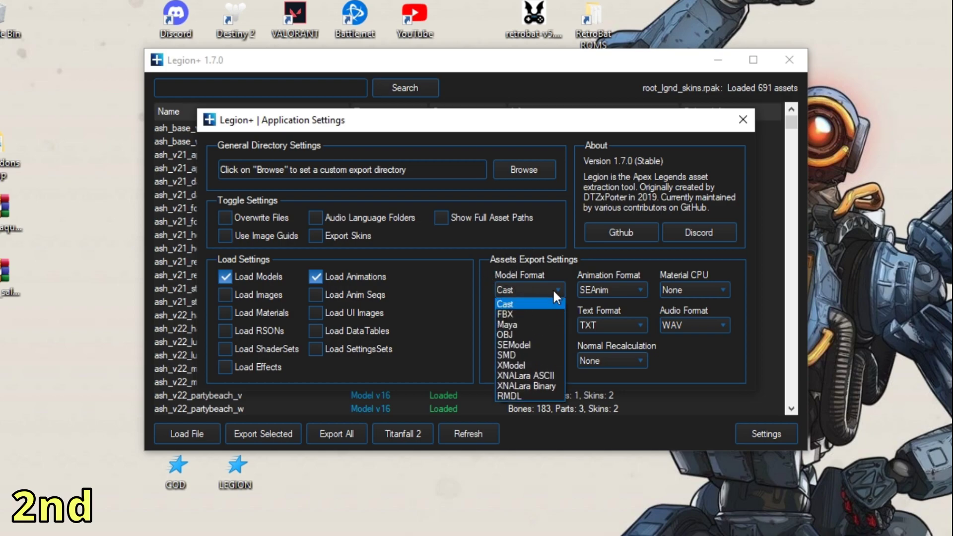
click(544, 350)
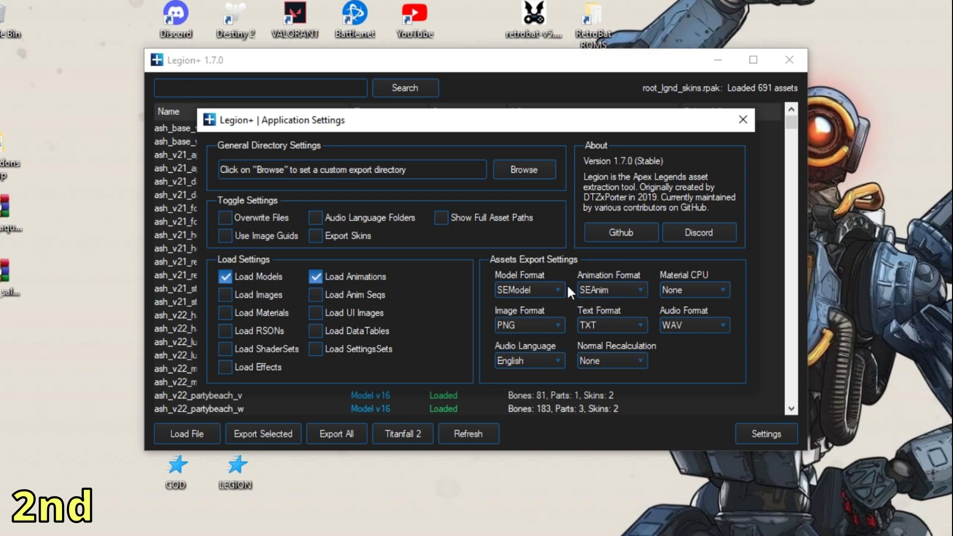
click(743, 120)
Find the catalyst_v22_bloodcoven_w model in the asset list, preview it and place the preview window beside the list.
scroll(238, 234, down, 20)
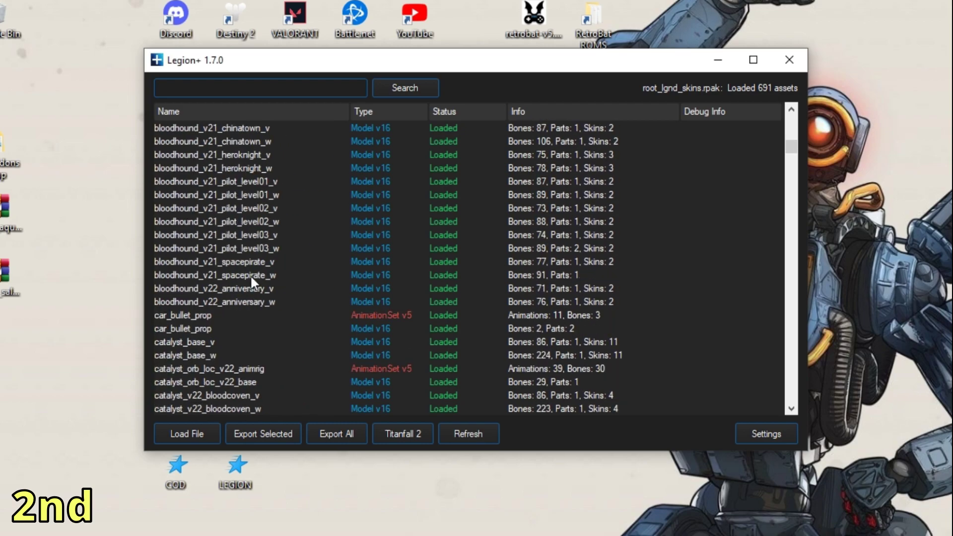
scroll(251, 280, down, 5)
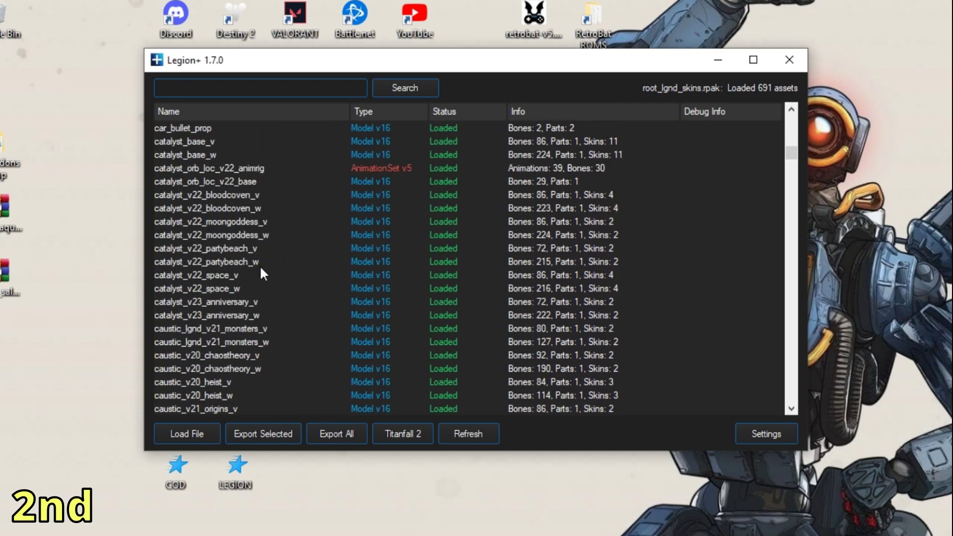
scroll(261, 272, up, 1)
click(269, 249)
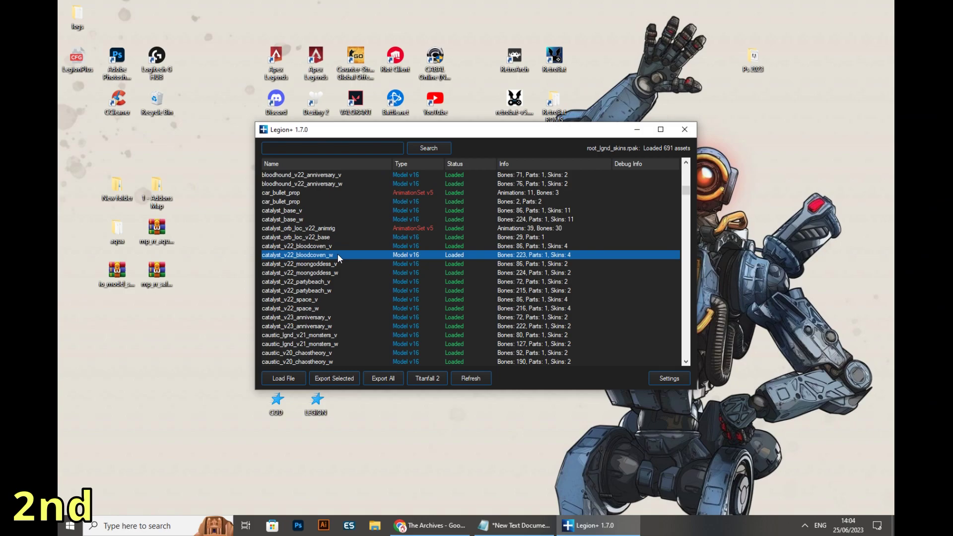
double_click(268, 249)
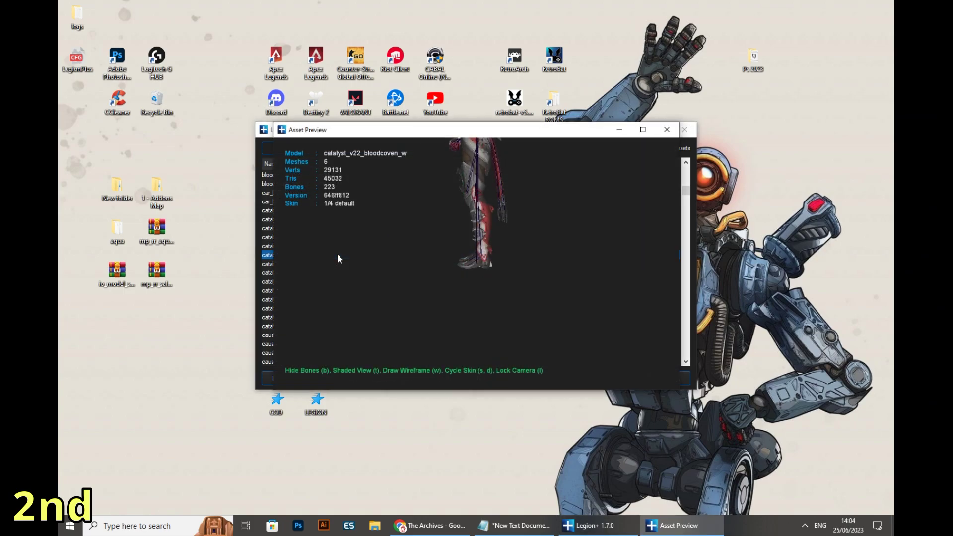
drag(444, 135, 239, 130)
drag(553, 127, 561, 126)
mouse_move(697, 217)
mouse_down()
mouse_move(715, 218)
mouse_move(693, 199)
mouse_up()
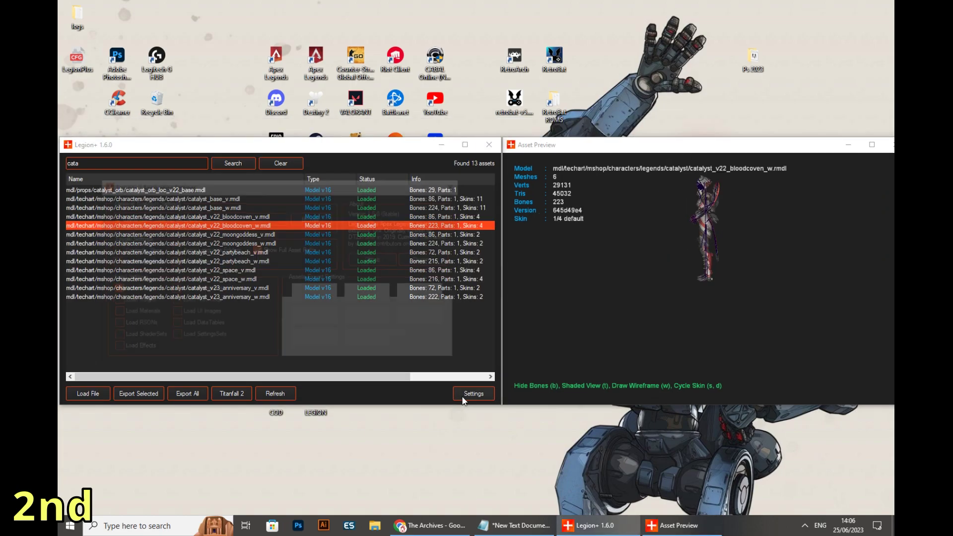
Review the export directory, load options and asset export formats in the Legion+ 1.6.0 application settings.
click(467, 394)
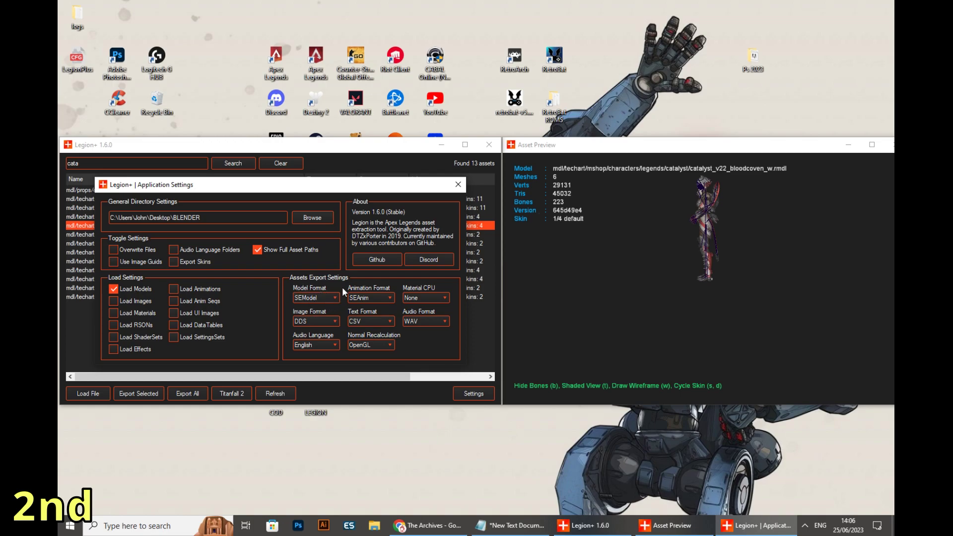
click(453, 188)
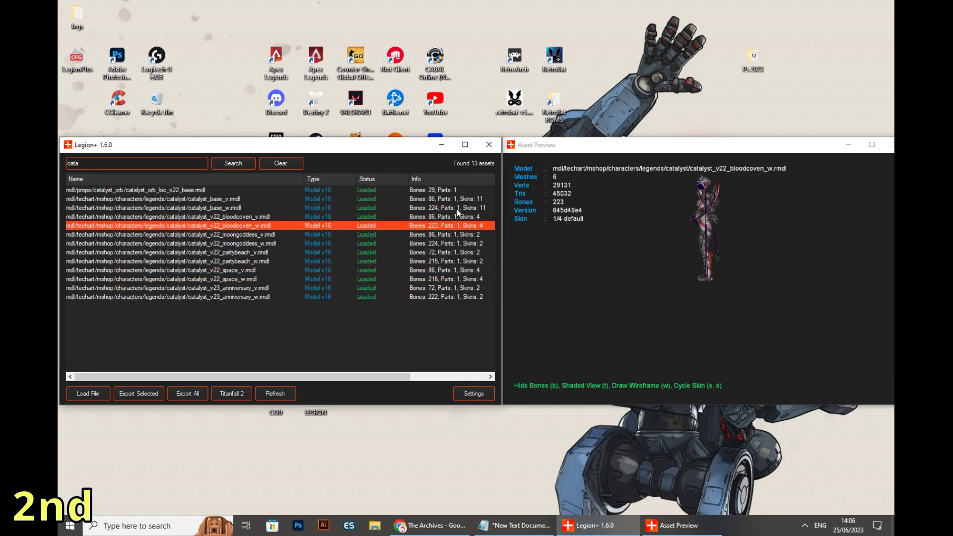
click(473, 394)
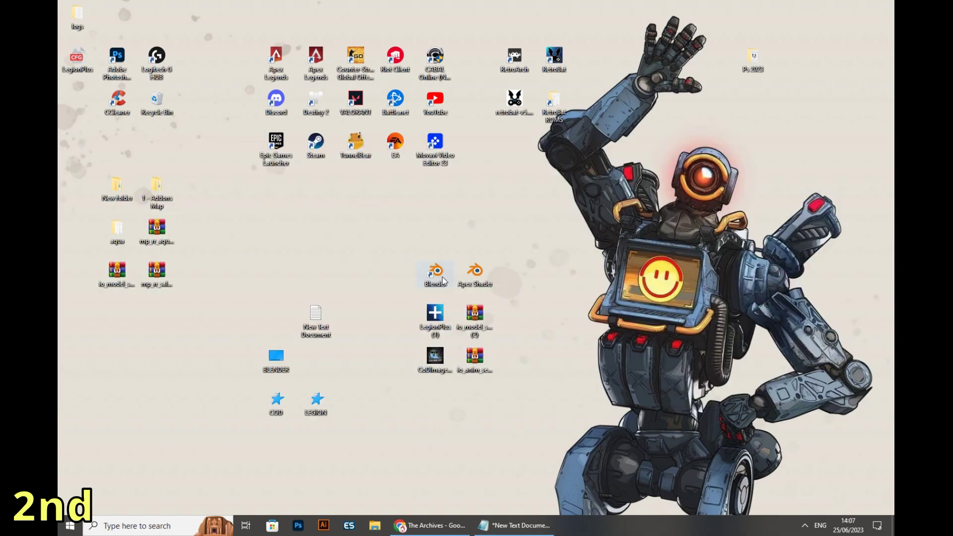
Open the catalyst_v22_bloodcoven_w folder inside the models folder of the desktop's BLENDER export directory.
double_click(276, 359)
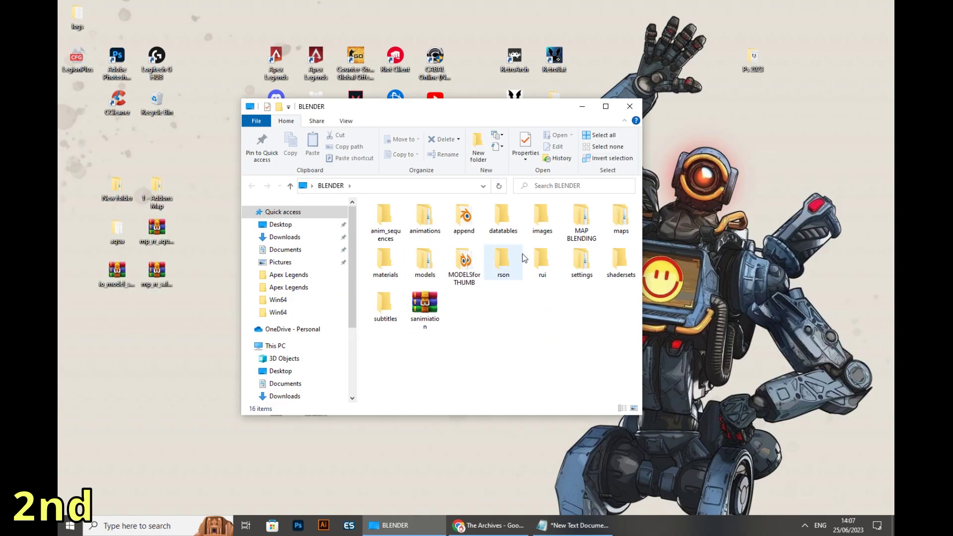
double_click(425, 267)
scroll(425, 273, down, 10)
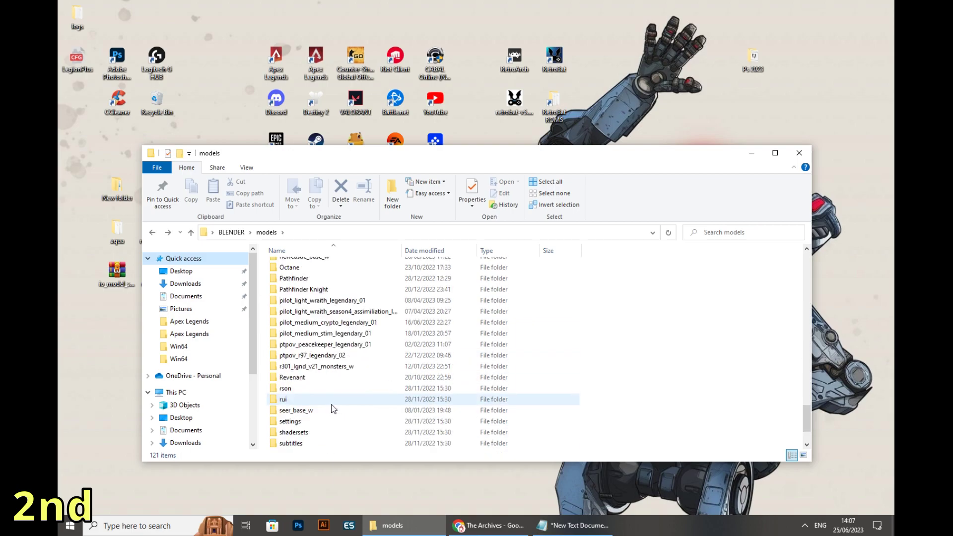
scroll(333, 409, up, 20)
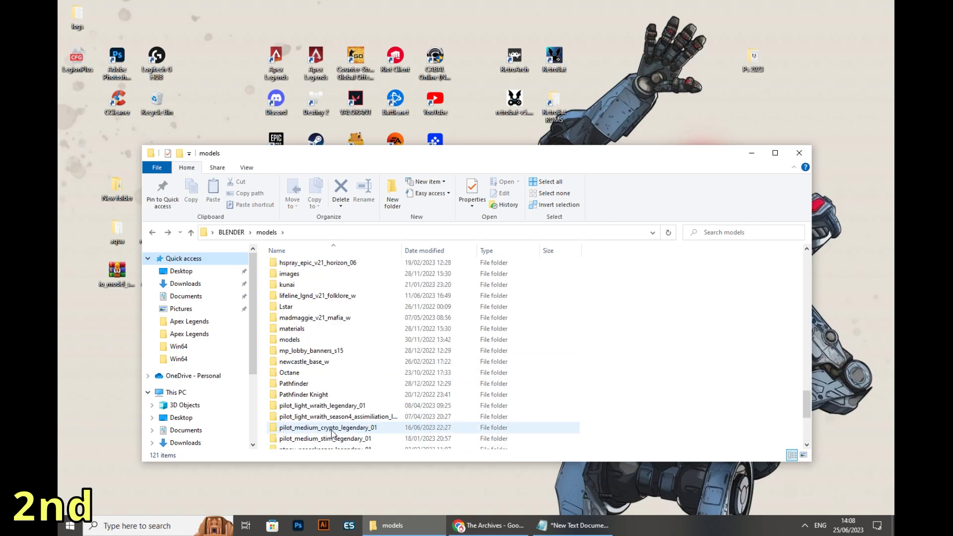
scroll(338, 411, down, 8)
click(312, 367)
scroll(309, 342, down, 2)
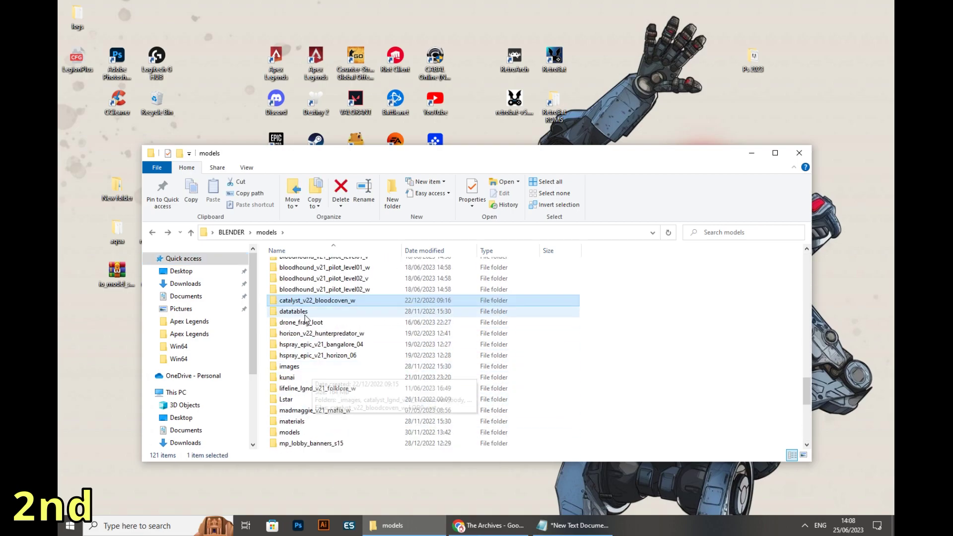
scroll(318, 342, up, 1)
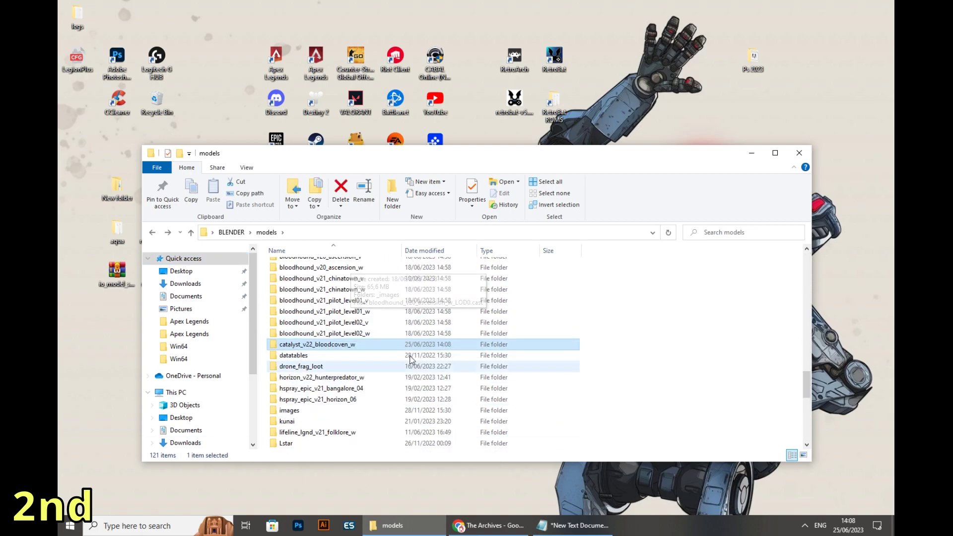
double_click(321, 346)
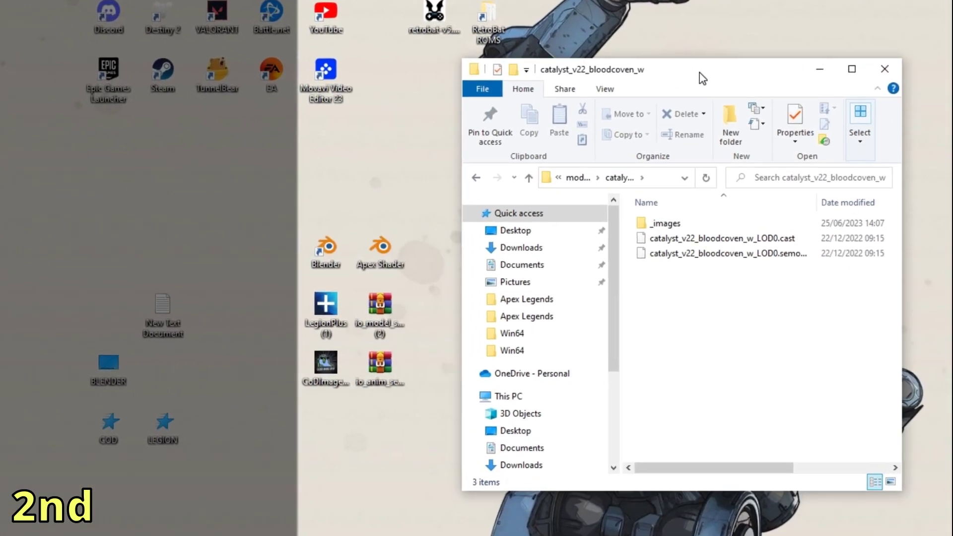
Look through the exported texture files in the _images folder and return to the catalyst_v22_bloodcoven_w folder.
drag(703, 77, 715, 69)
double_click(668, 216)
scroll(720, 298, down, 10)
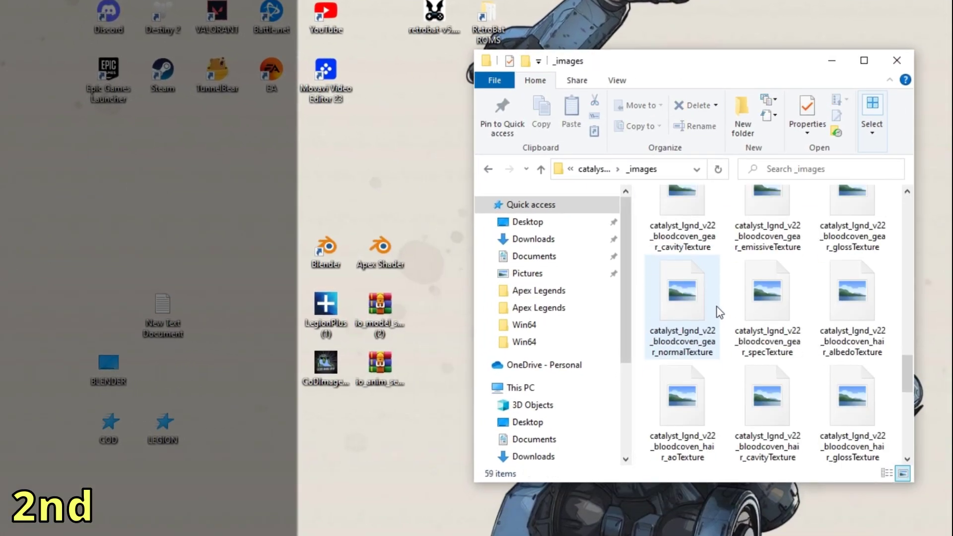
key(alt+Left)
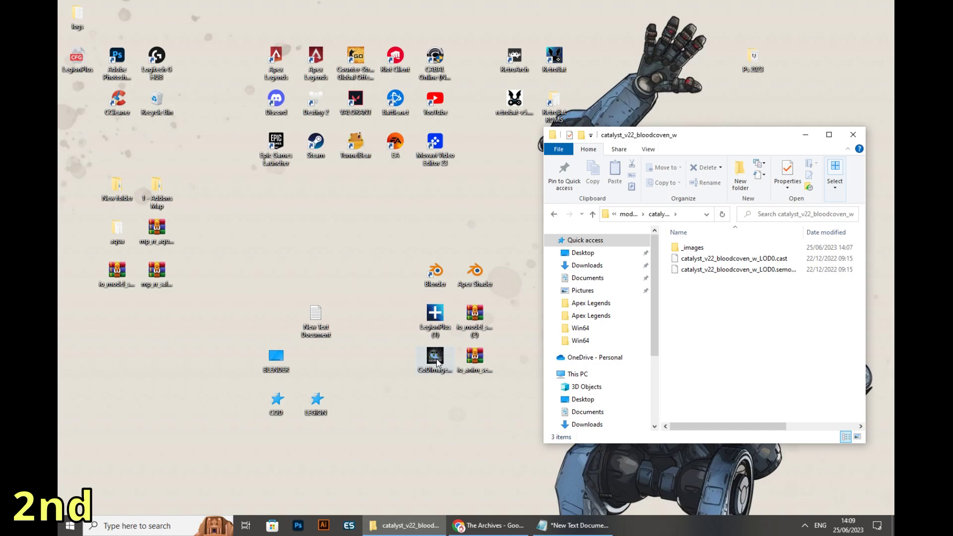
Process catalyst_v22_bloodcoven_w_LOD0.cast in CoDImageUtil using Automatic mode with .PNG output, close the utility and reposition the model folder window.
double_click(435, 356)
drag(377, 22, 389, 173)
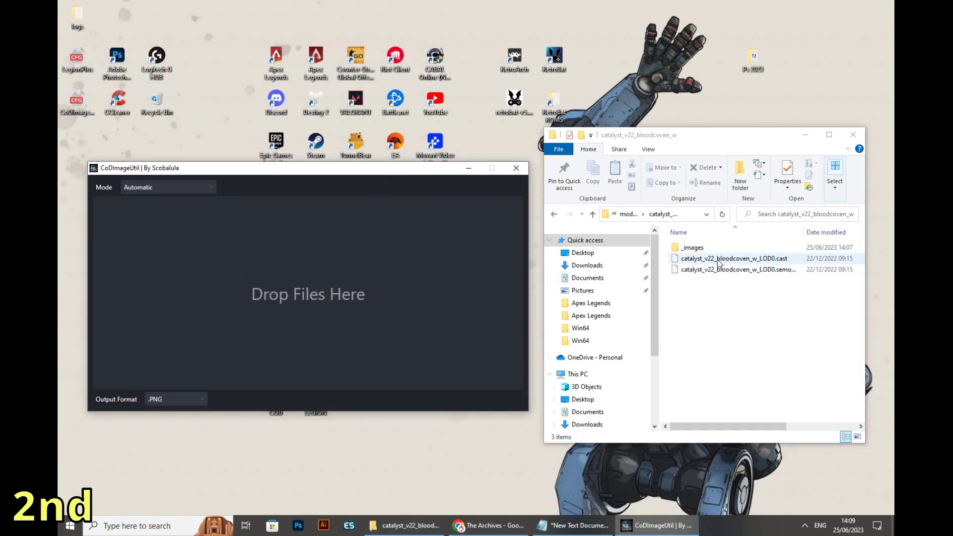
click(744, 262)
drag(751, 262, 366, 258)
drag(302, 267, 300, 269)
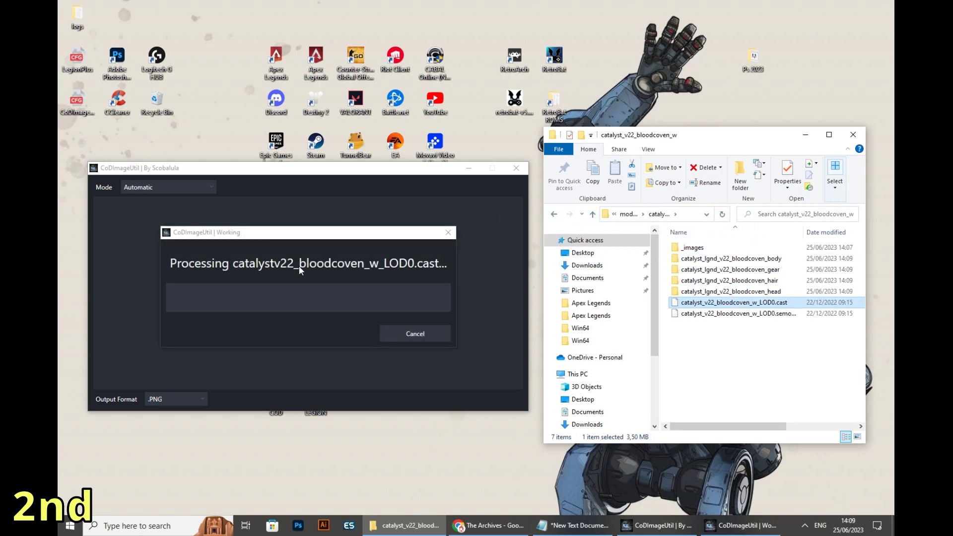
click(415, 333)
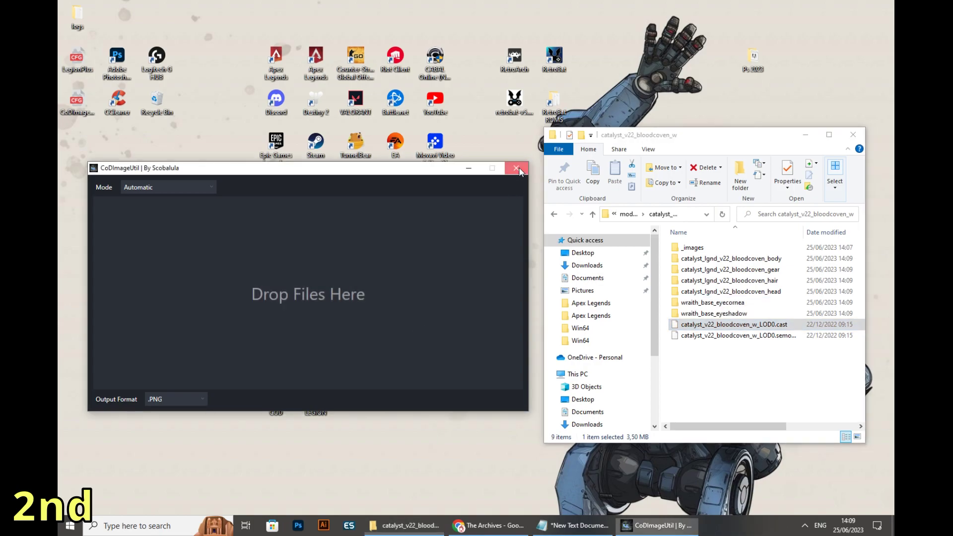
click(516, 168)
drag(694, 142, 429, 132)
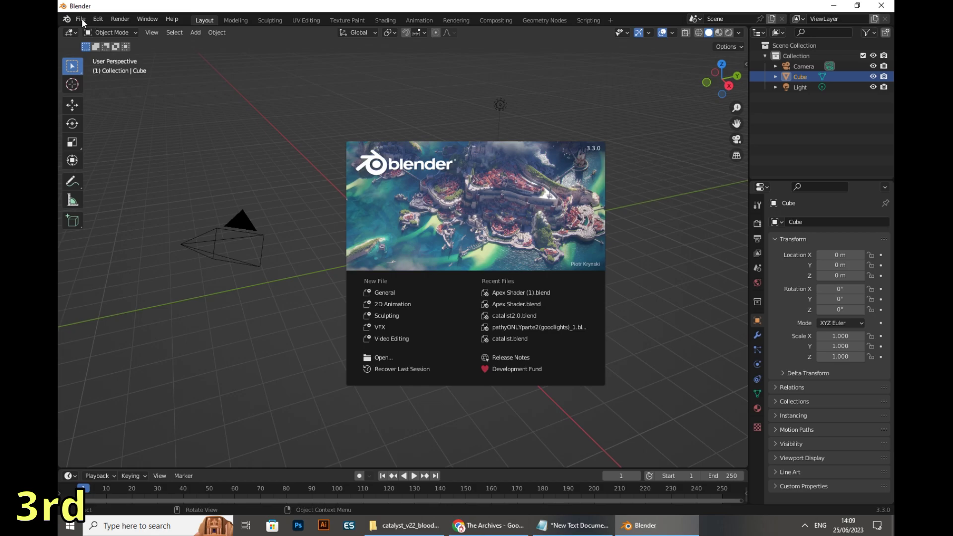
In Blender, install the add-on io_model_semodel-blender-28.zip from the Desktop folder.
click(97, 18)
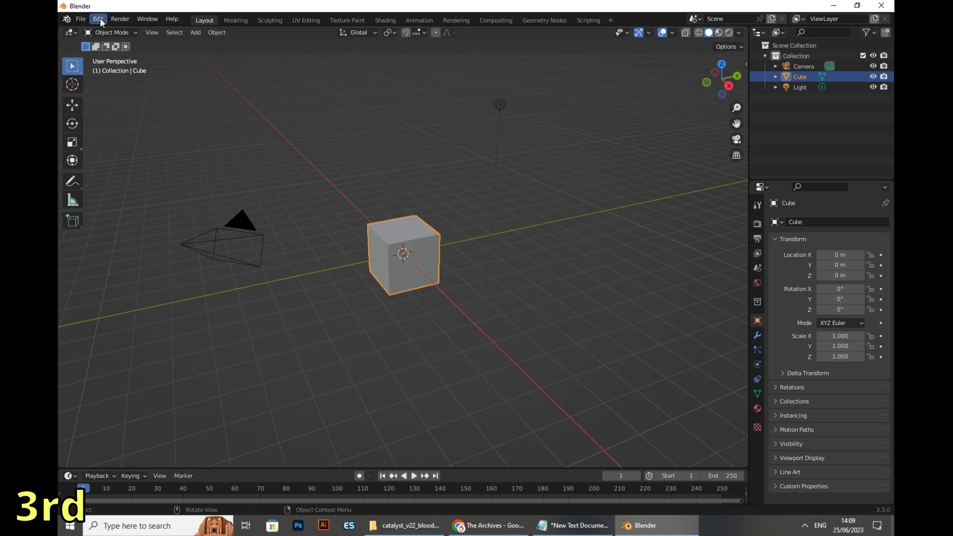
click(99, 19)
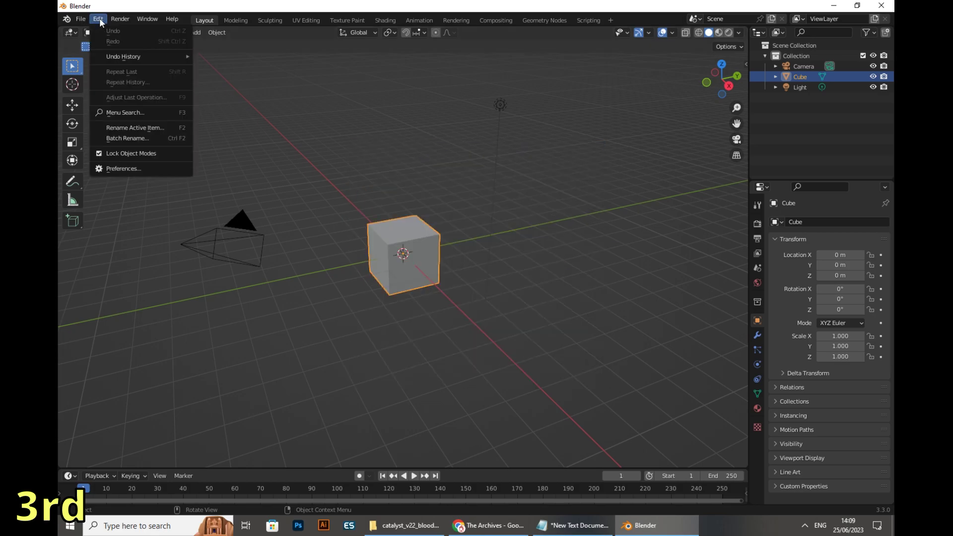
click(125, 168)
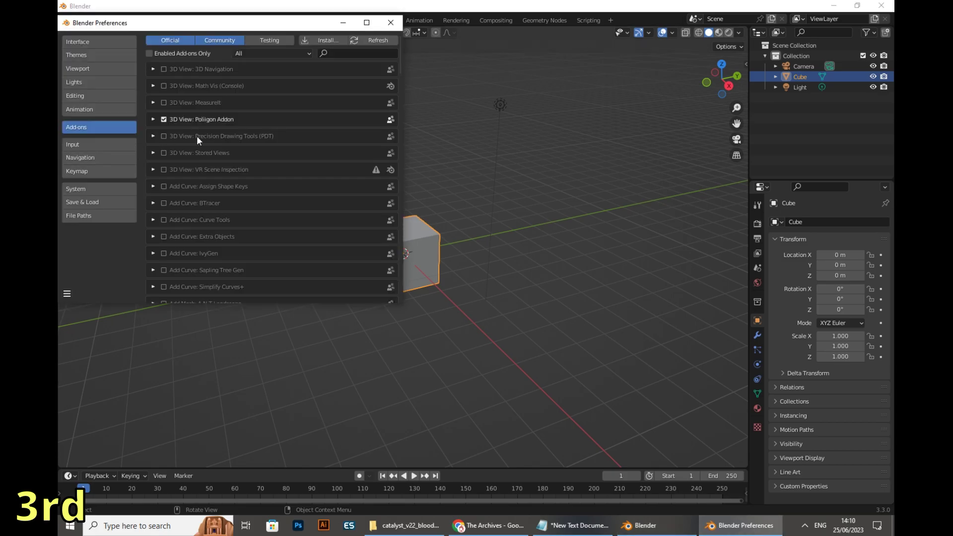
click(336, 38)
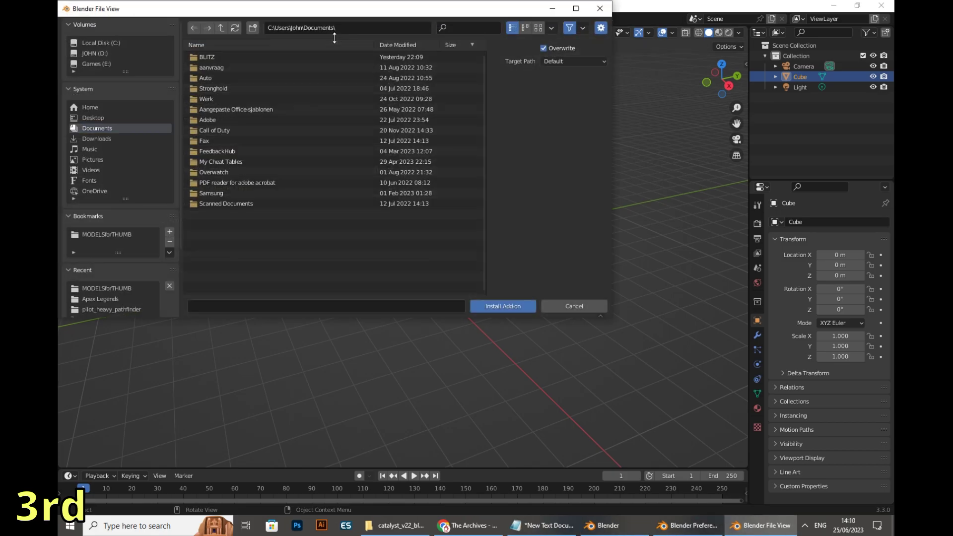
click(99, 118)
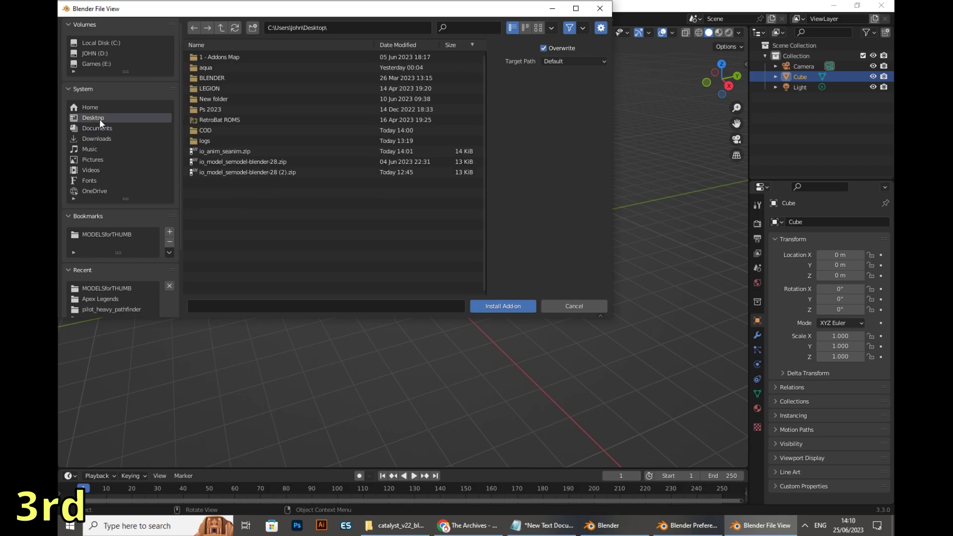
click(234, 161)
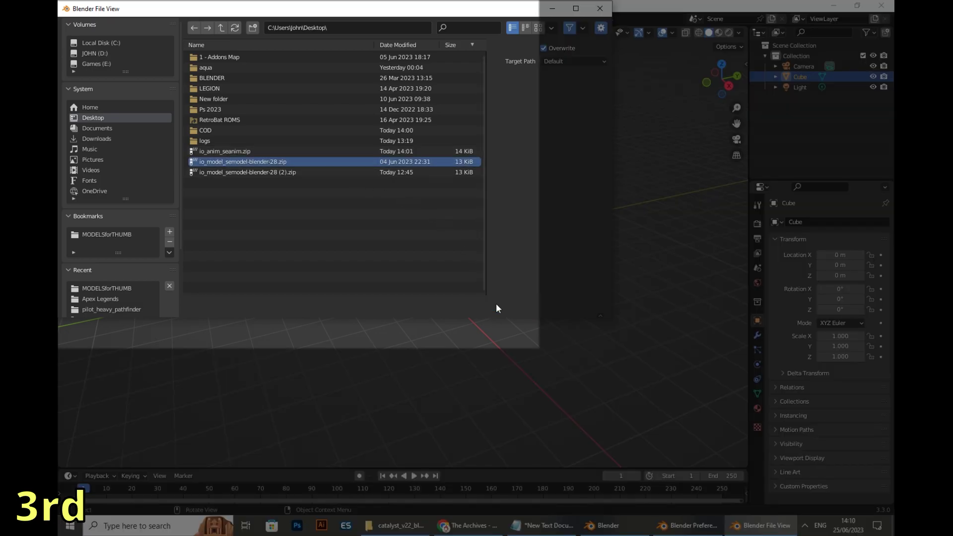
click(496, 304)
Check the SEModel Support entry among the Import-Export add-ons and close the preferences.
click(340, 53)
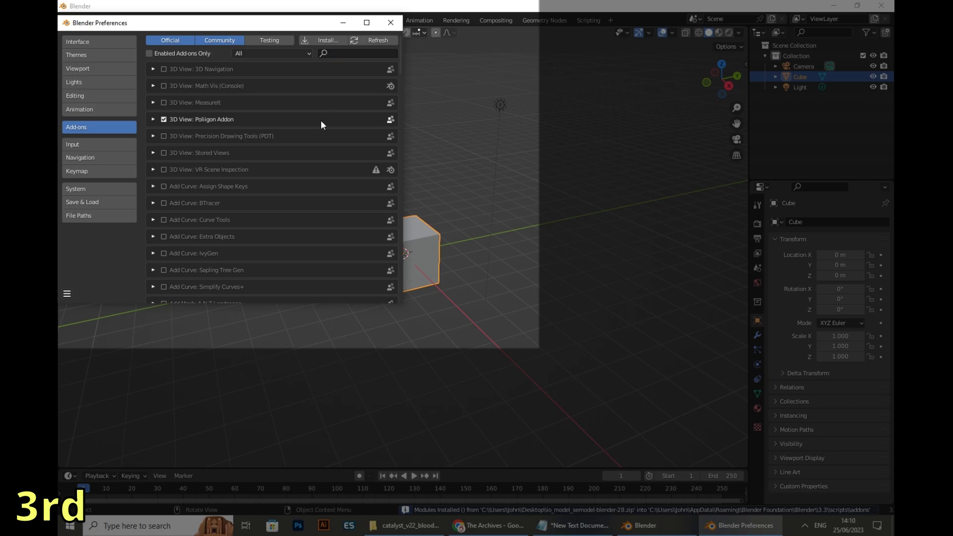
scroll(321, 124, down, 15)
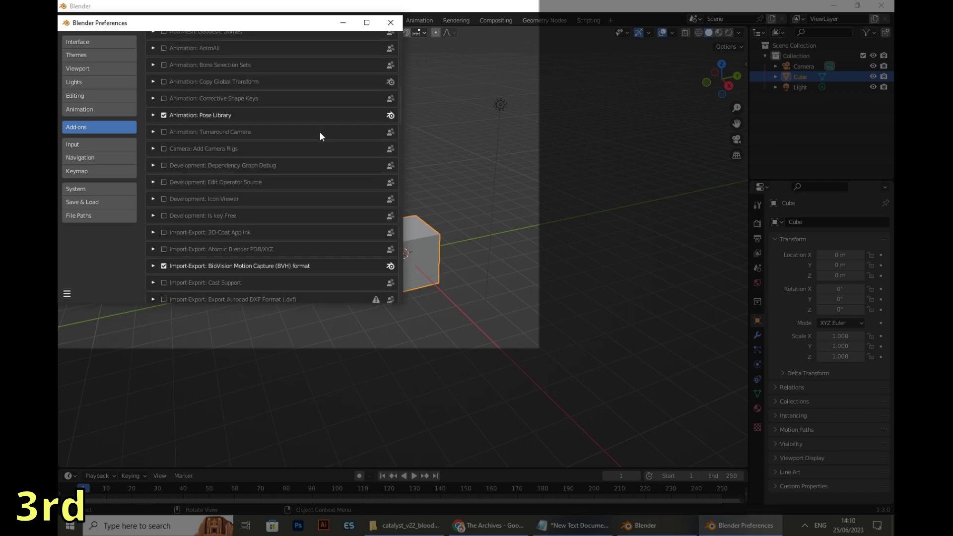
scroll(320, 133, down, 10)
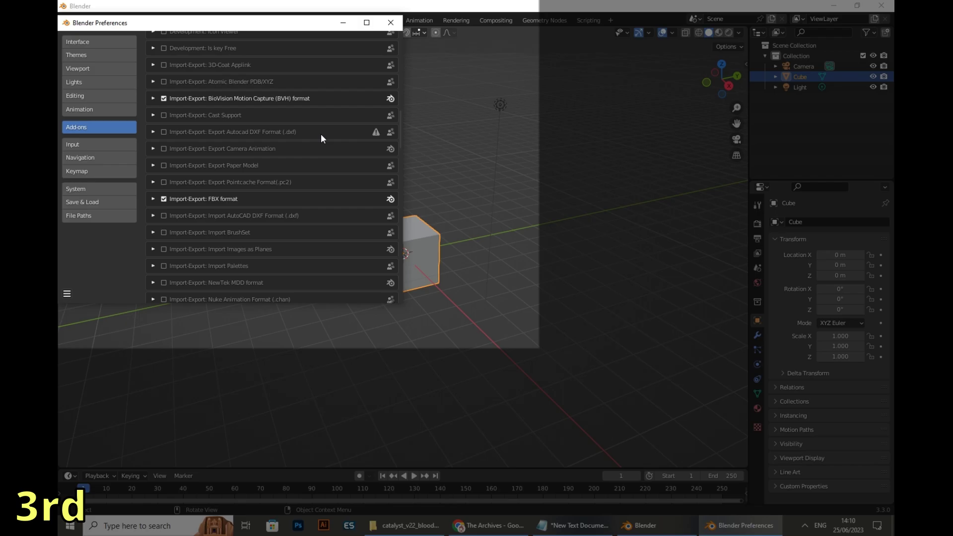
scroll(320, 133, down, 3)
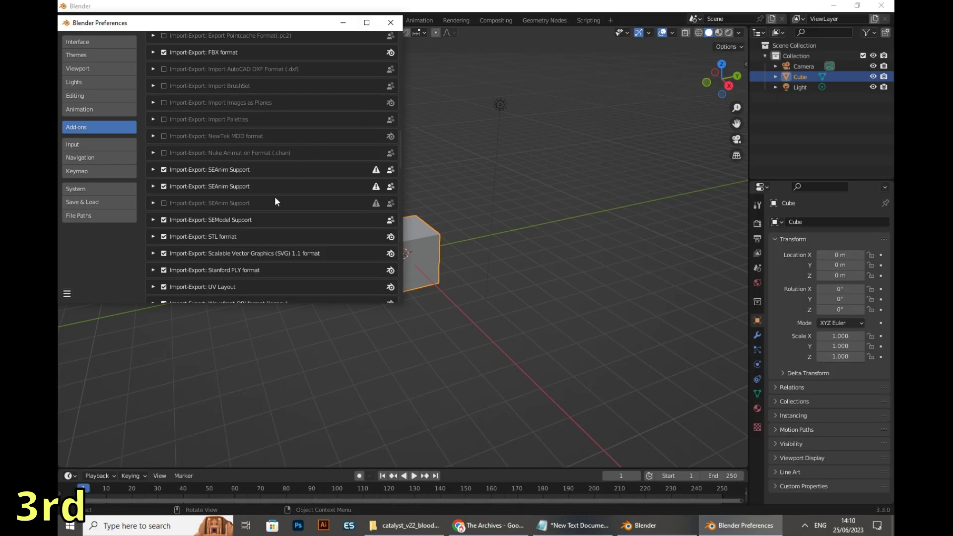
click(391, 22)
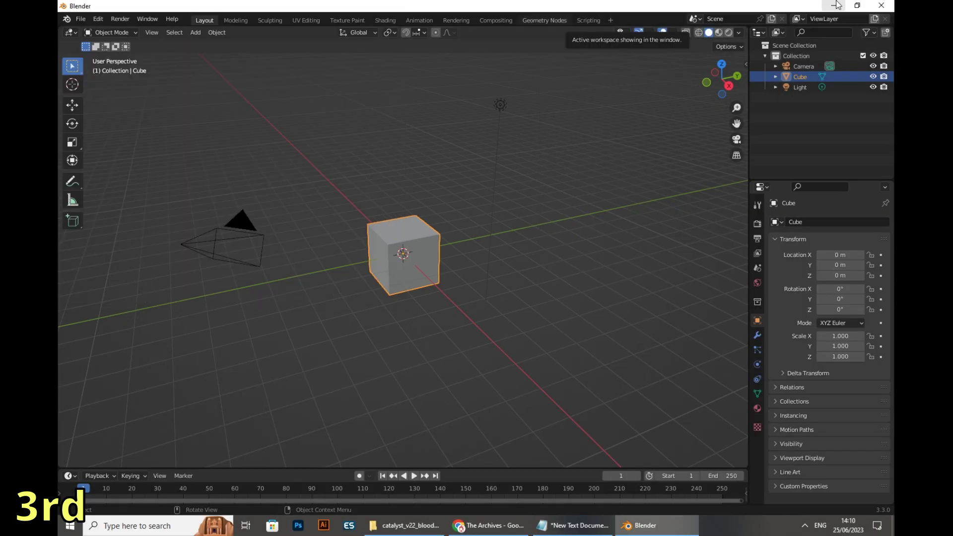
Open Apex Shader.blend from the desktop and import catalyst_v22_bloodcoven_w_LOD0.semodel from the exported model folder into it.
click(839, 5)
double_click(475, 271)
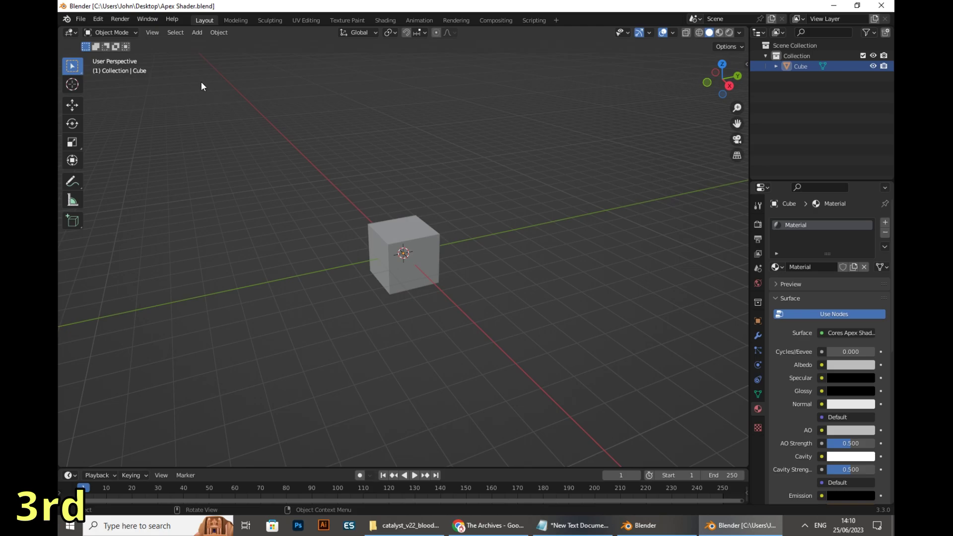
click(81, 20)
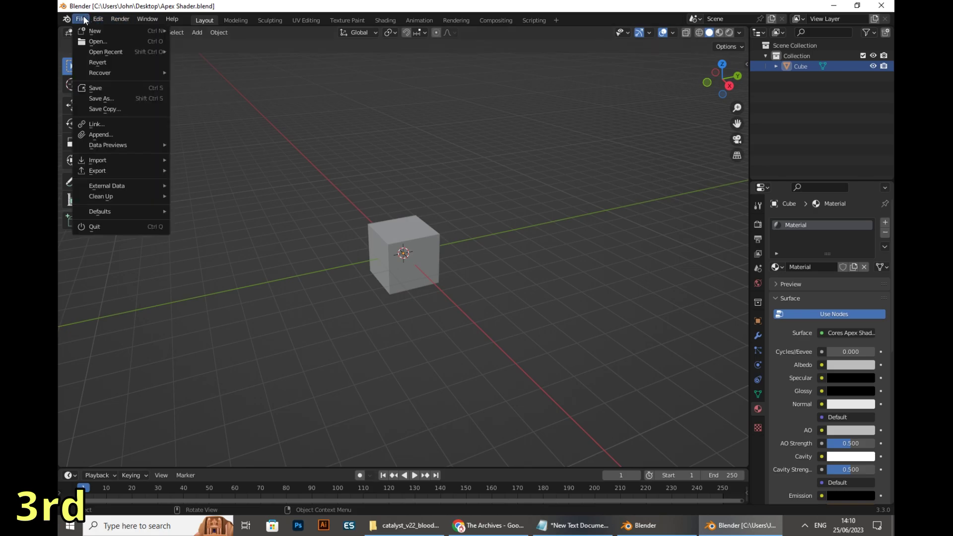
mouse_move(135, 160)
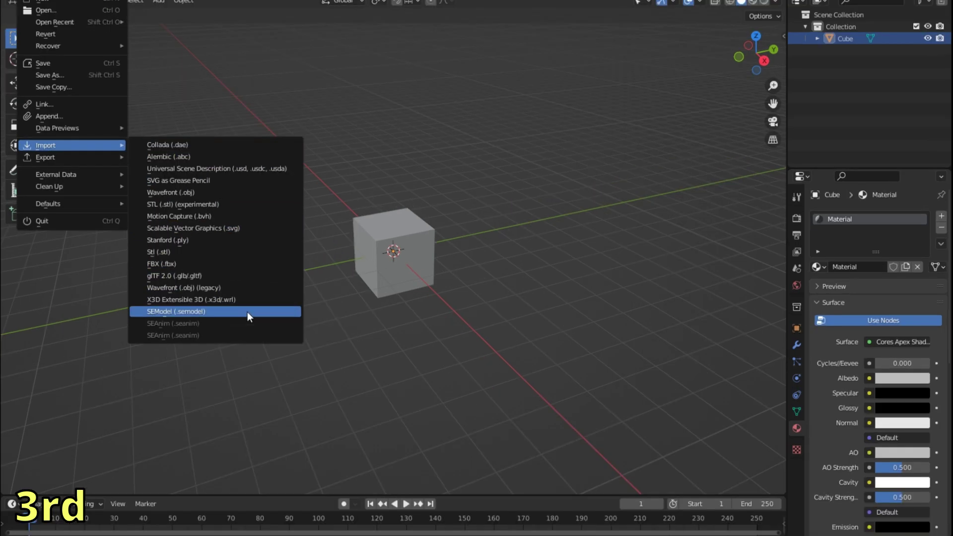
click(217, 306)
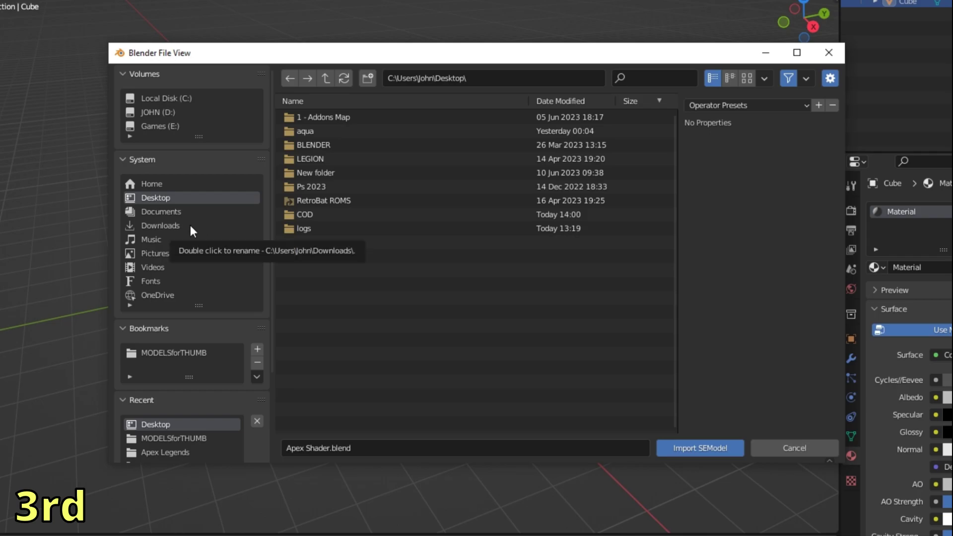
click(466, 534)
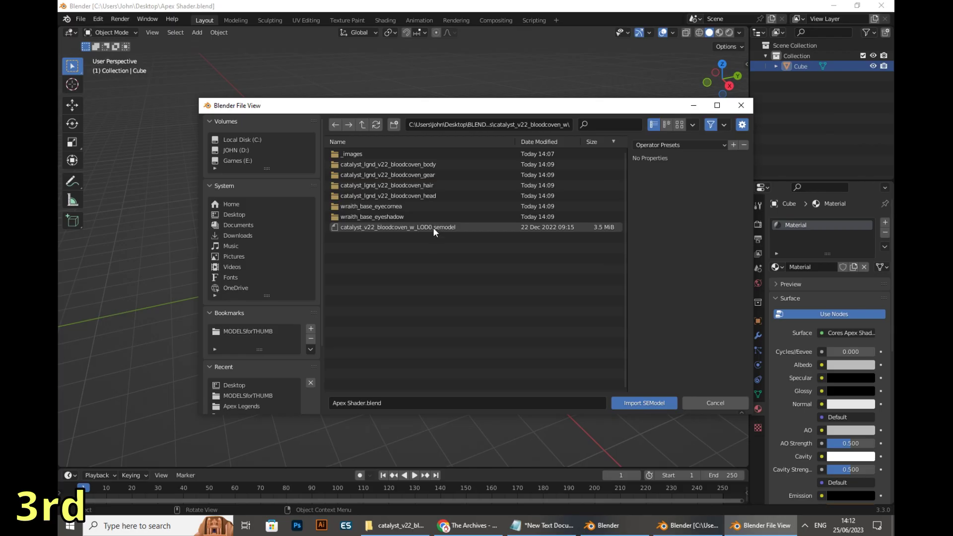
click(419, 215)
click(683, 450)
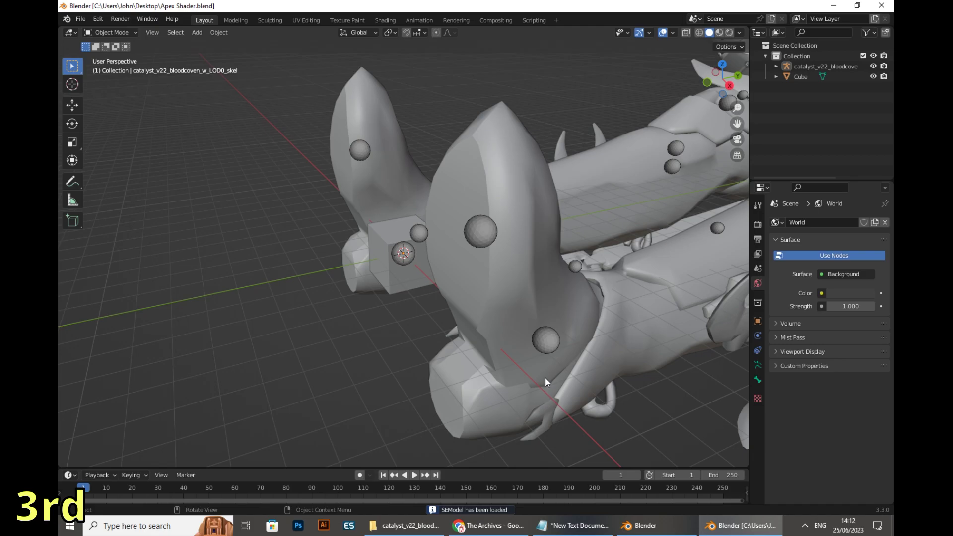
Switch the 3D viewport to Rendered shading and view the whole imported Catalyst model.
scroll(545, 377, down, 3)
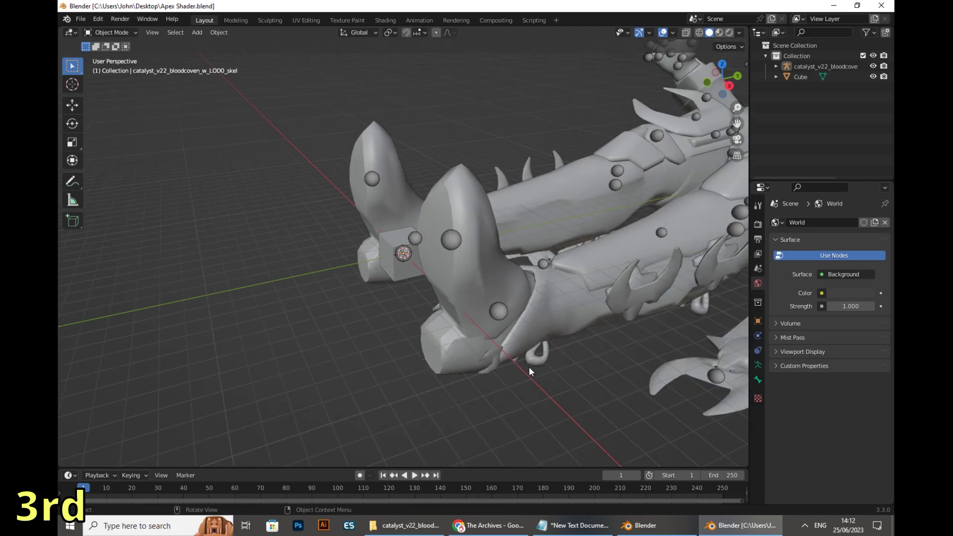
scroll(529, 366, down, 5)
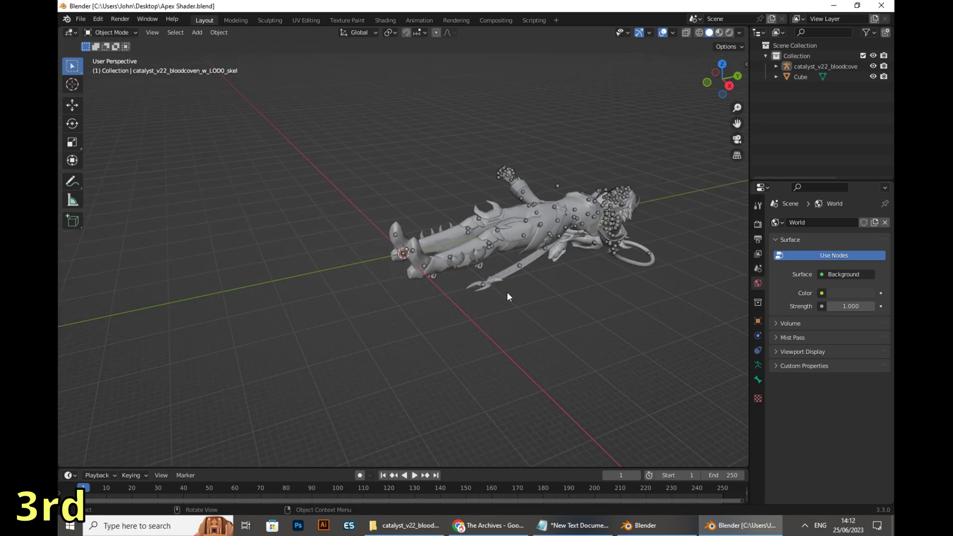
scroll(501, 294, down, 1)
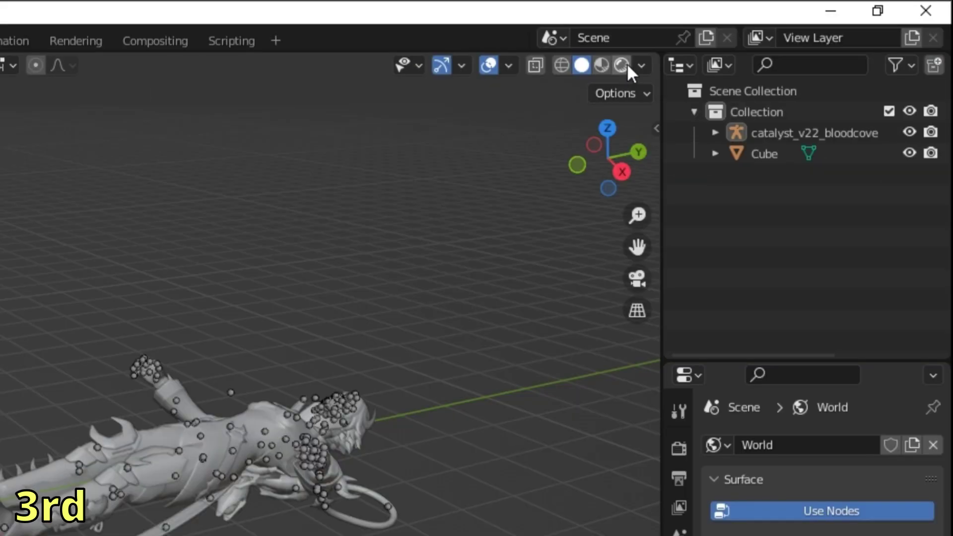
click(620, 63)
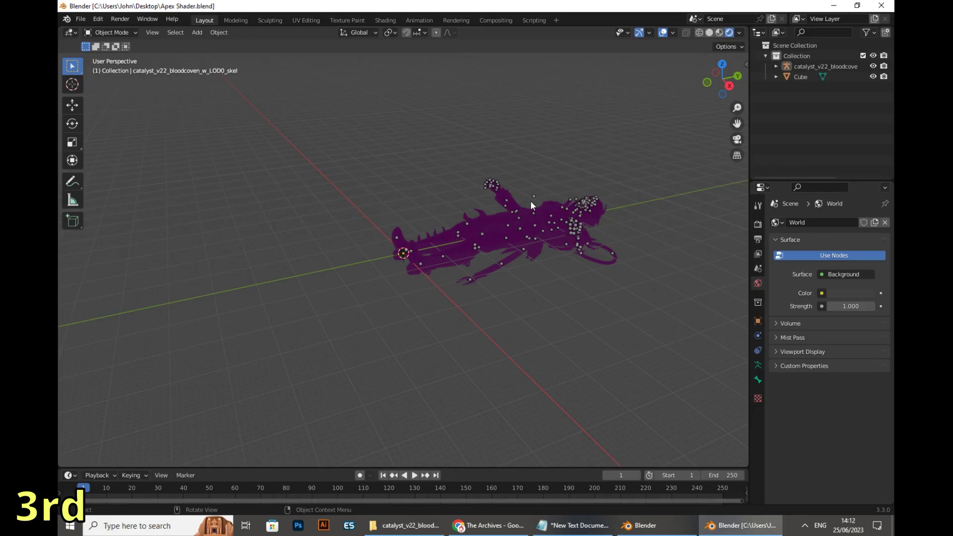
scroll(549, 248, up, 3)
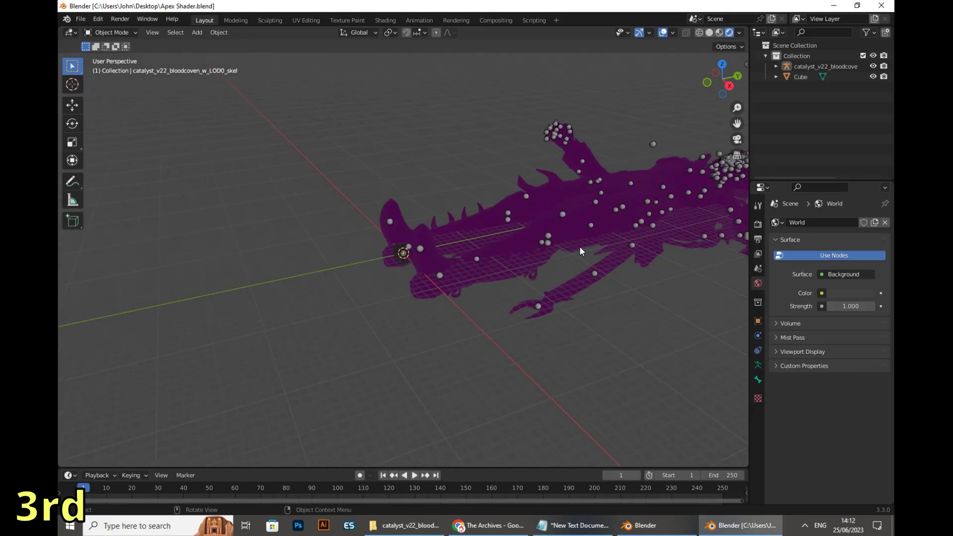
scroll(580, 247, down, 1)
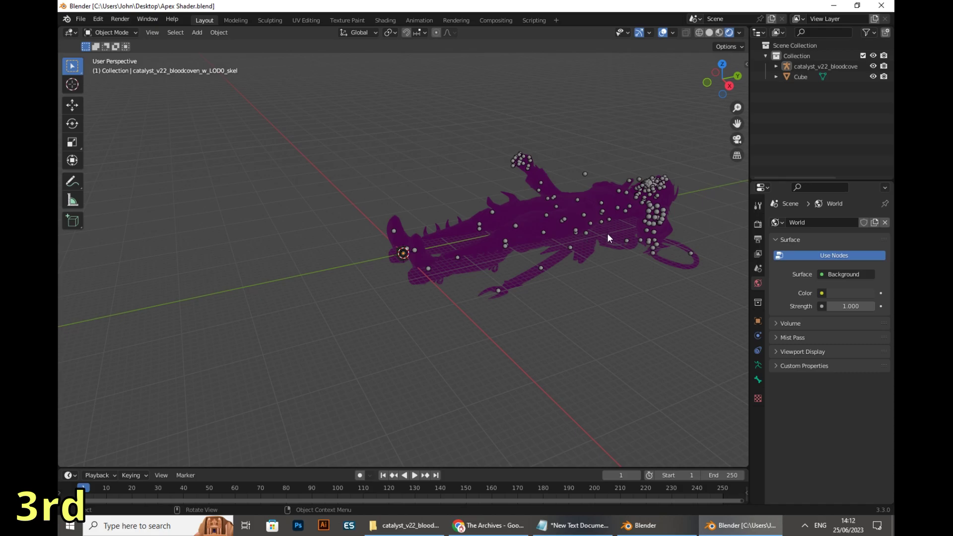
Rename the imported armature to CATA and delete the Cube from the collection.
click(816, 66)
double_click(816, 66)
text(c)
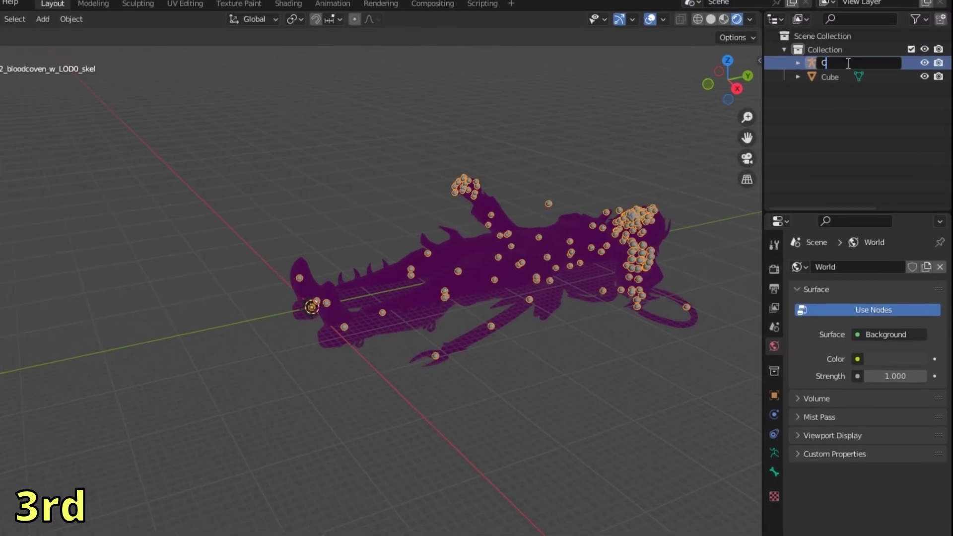
text(ATA)
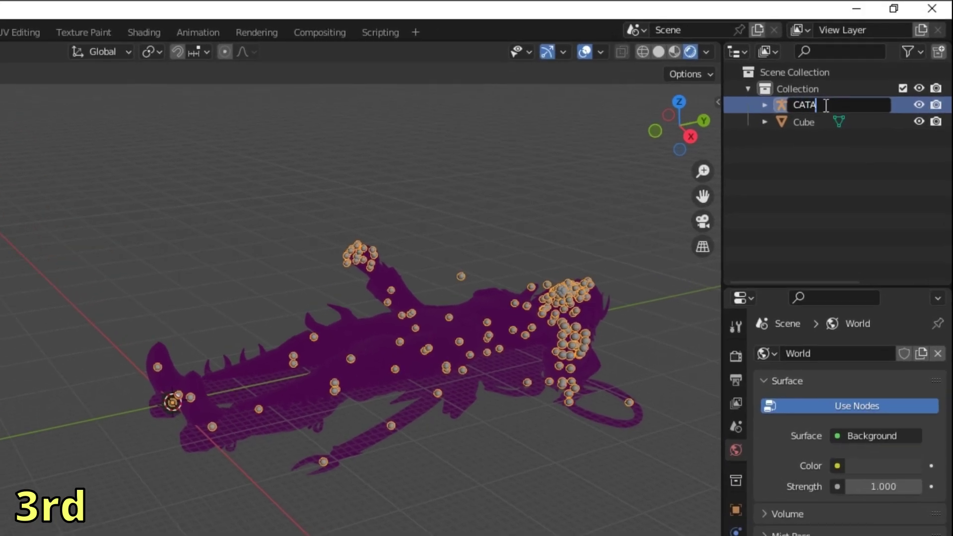
key(Return)
click(815, 119)
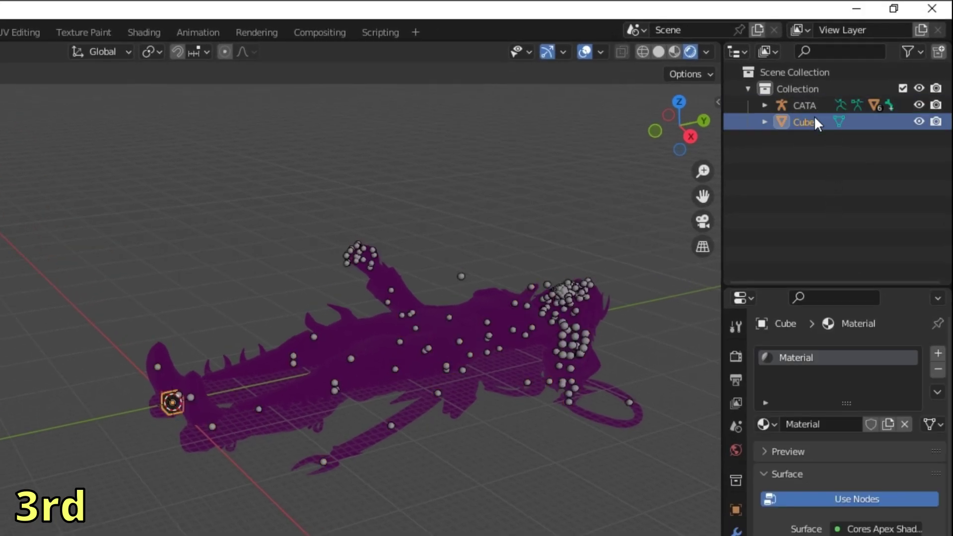
key(Delete)
Scale the CATA armature uniformly to 0.04 on X, Y and Z.
click(817, 106)
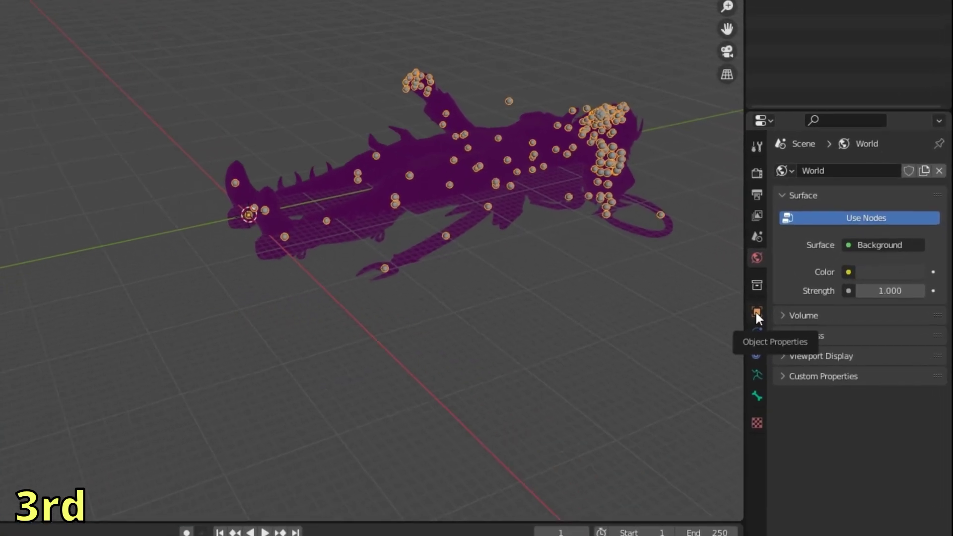
click(797, 328)
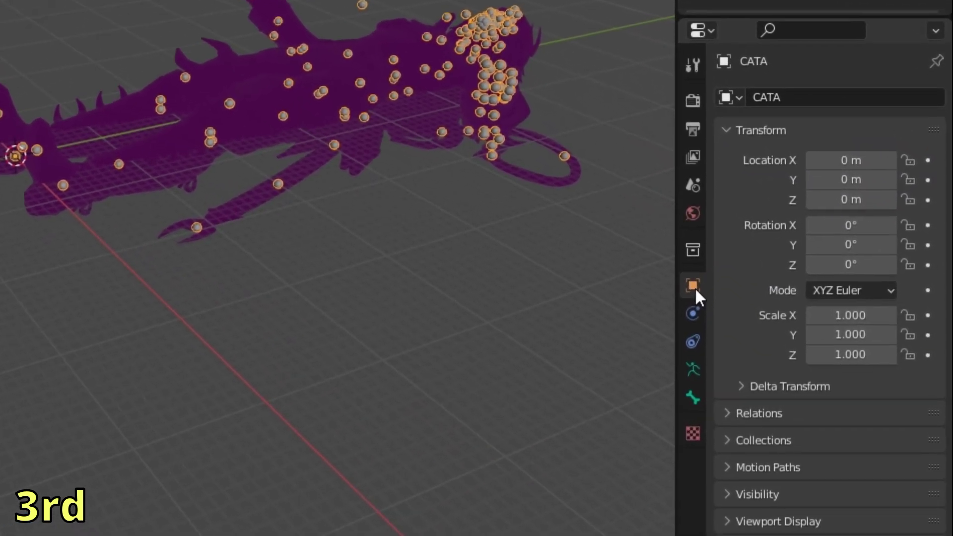
click(848, 316)
text(à)
key(BackSpace)
text(°.04)
key(BackSpace)
key(BackSpace)
key(BackSpace)
key(BackSpace)
text(0.04)
key(Return)
click(836, 311)
key(ctrl+c)
click(839, 329)
key(ctrl+v)
key(Return)
key(ctrl+v)
scroll(380, 246, up, 10)
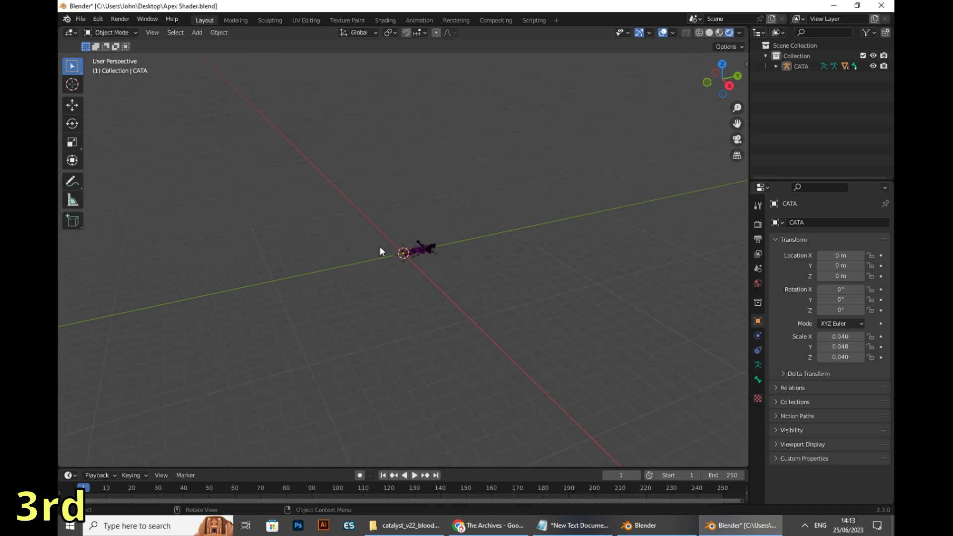
scroll(507, 211, down, 6)
Rotate CATA freehand with the Rotate tool until it stands roughly upright, about 93.5° around X.
middle_drag(511, 221, 404, 175)
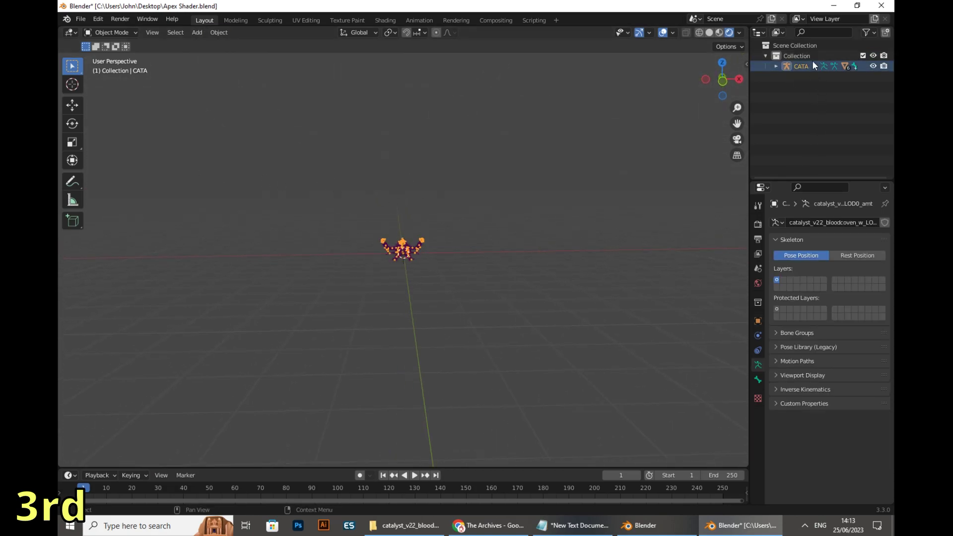
click(72, 125)
drag(404, 220, 410, 249)
drag(412, 284, 404, 349)
drag(396, 235, 396, 295)
drag(389, 227, 416, 257)
Set CATA's rotation to exactly 90° on X and 0° on both Y and Z.
click(759, 321)
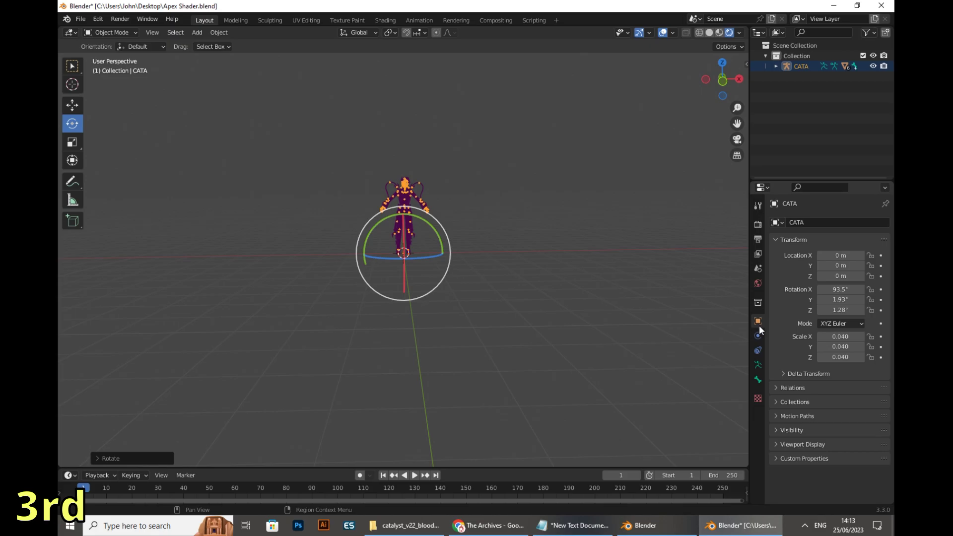
click(840, 289)
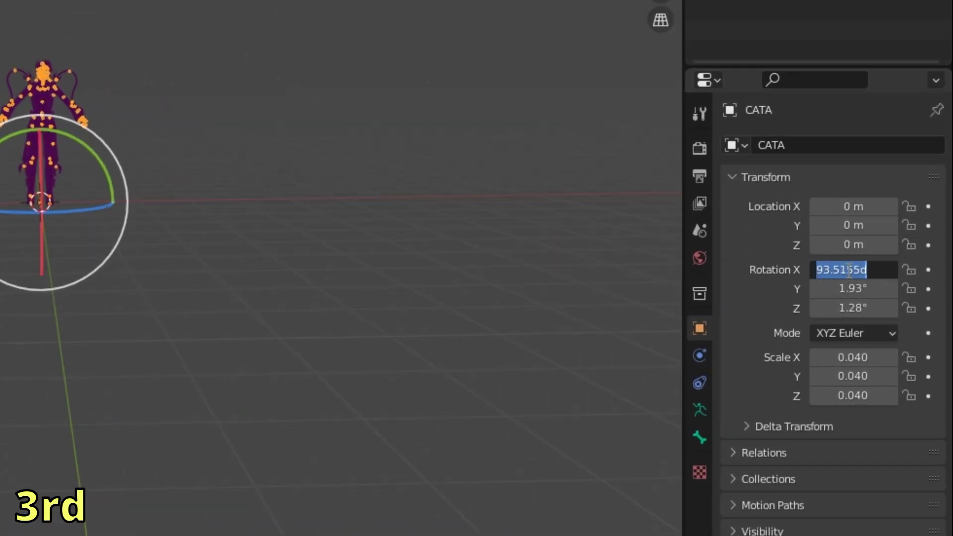
text(90)
key(Return)
click(810, 278)
text(0)
key(Return)
click(812, 303)
text(0)
key(Return)
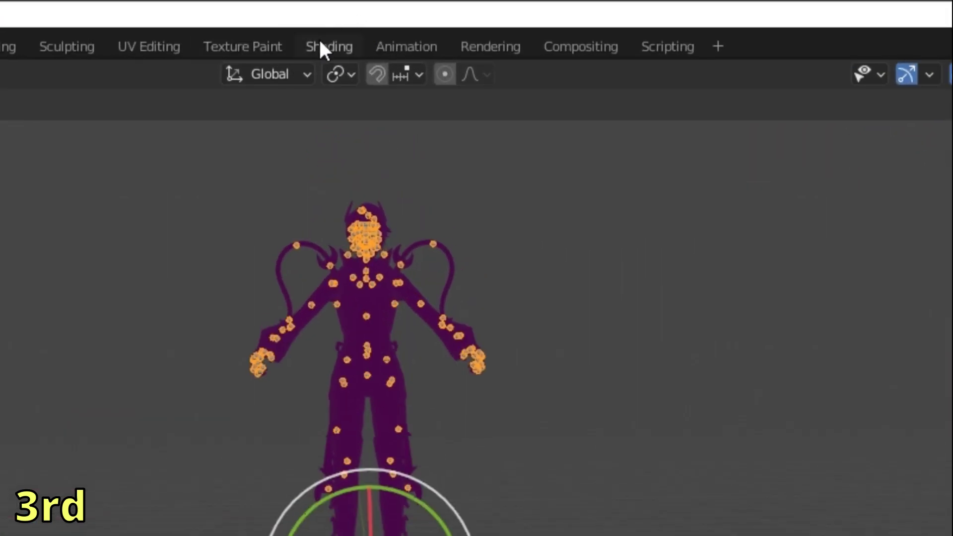
Switch to the Shading workspace, frame the whole character and select the CATA armature.
click(325, 44)
scroll(418, 148, up, 3)
middle_drag(478, 141, 555, 117)
click(610, 132)
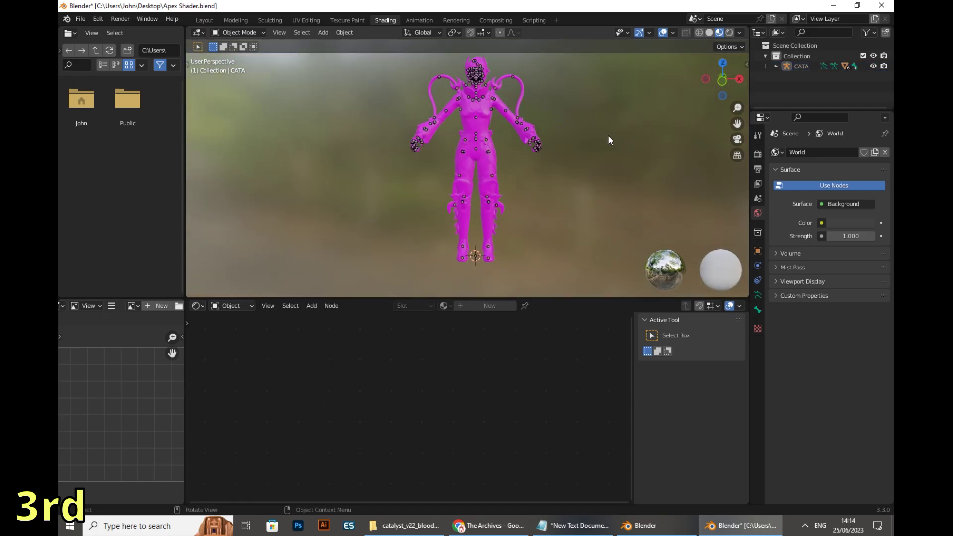
click(806, 64)
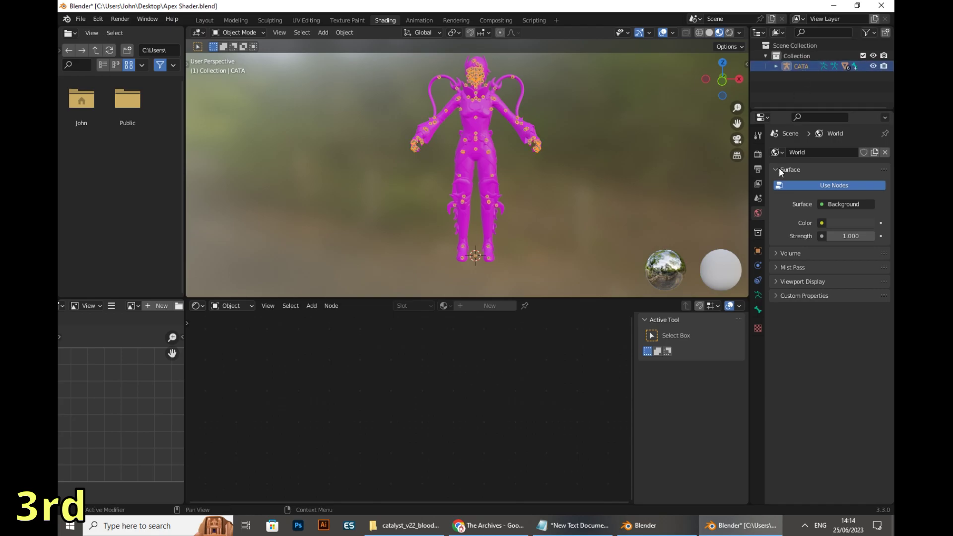
click(758, 307)
click(758, 295)
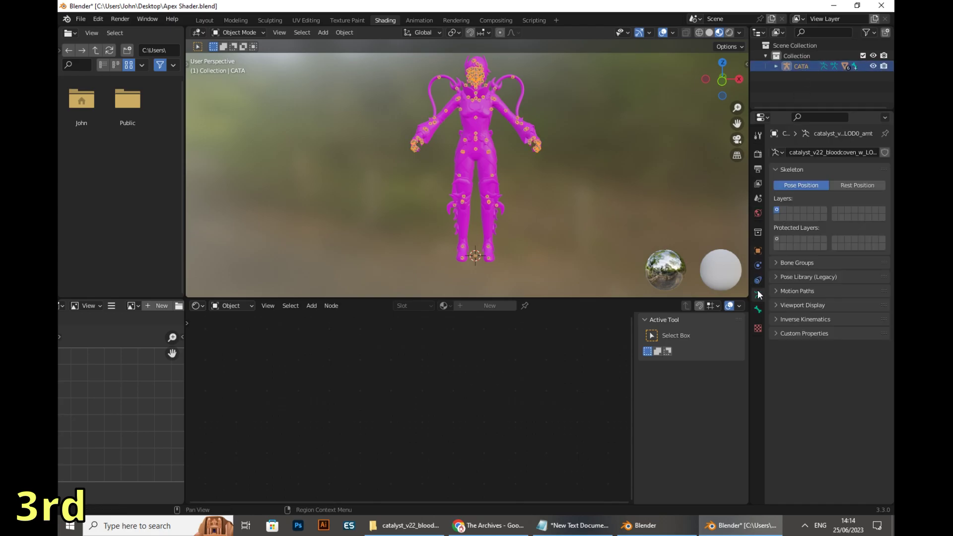
click(757, 280)
click(758, 252)
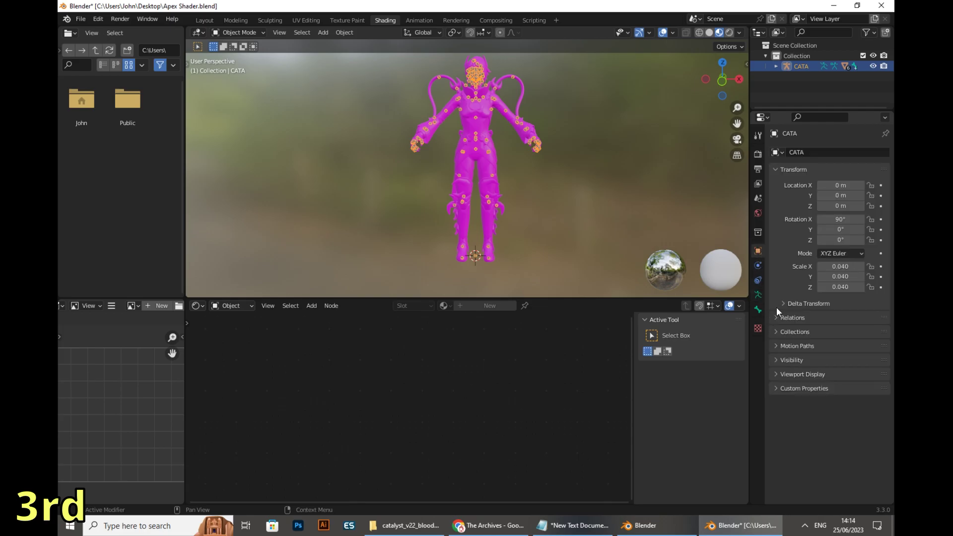
click(758, 309)
click(758, 295)
click(757, 281)
click(757, 267)
click(758, 250)
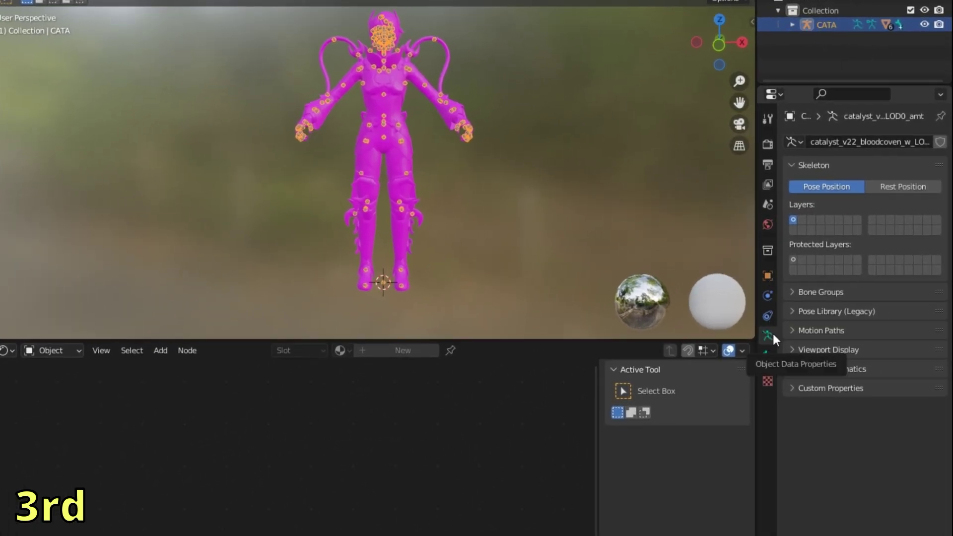
Disable Shapes, Group Colors and In Front in the armature's viewport display settings.
click(791, 350)
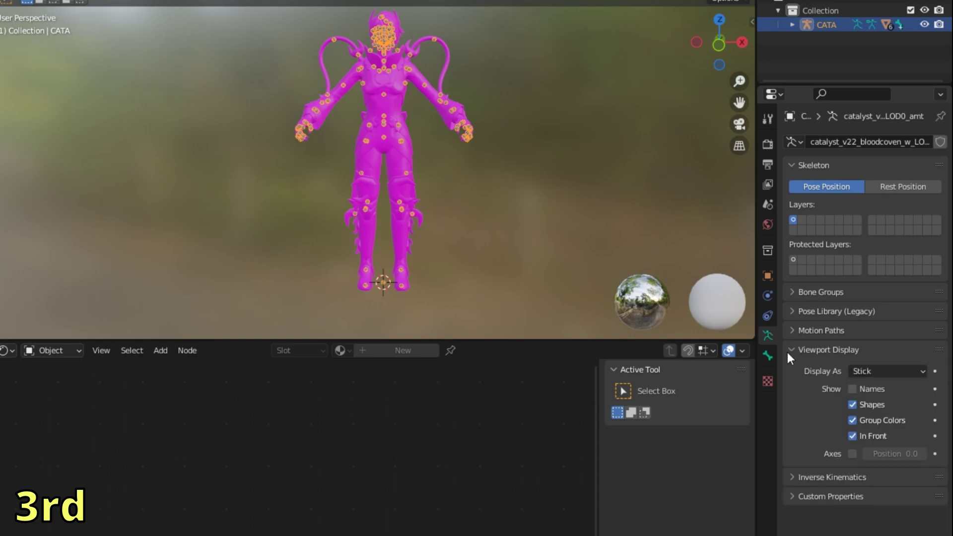
click(852, 405)
click(853, 436)
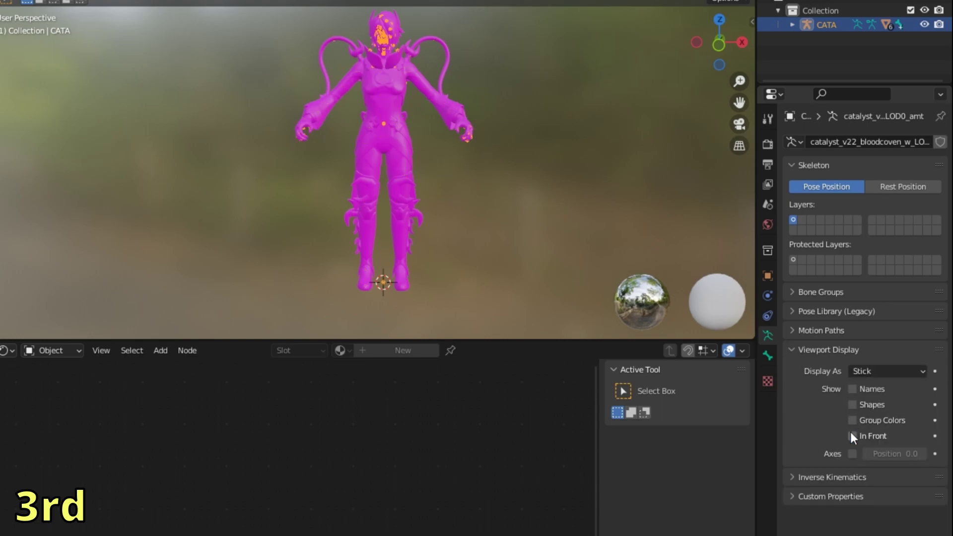
scroll(398, 29, up, 5)
scroll(405, 45, down, 3)
Select the body mesh and delete the Principled BSDF and albedo image texture nodes from its material, keeping Material Output.
click(412, 65)
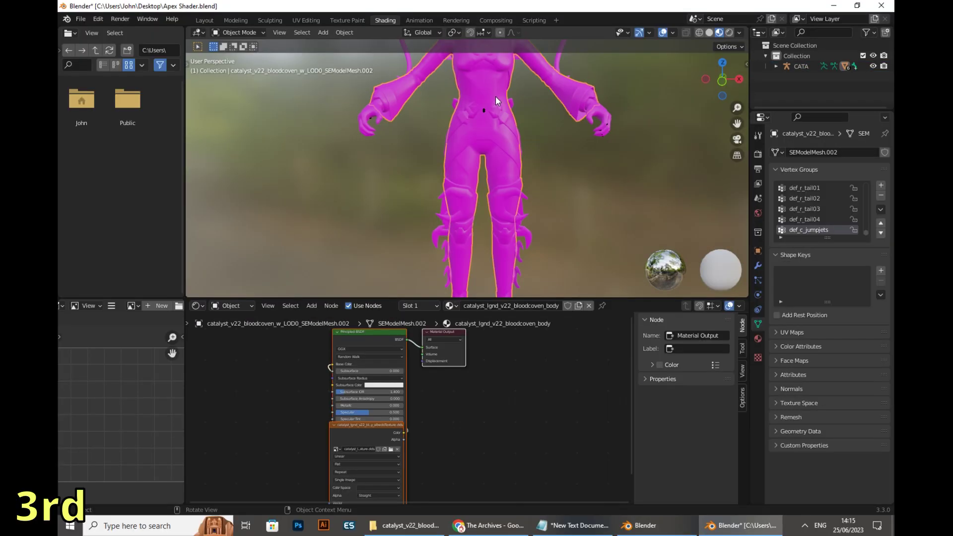
scroll(413, 66, down, 3)
scroll(507, 382, up, 5)
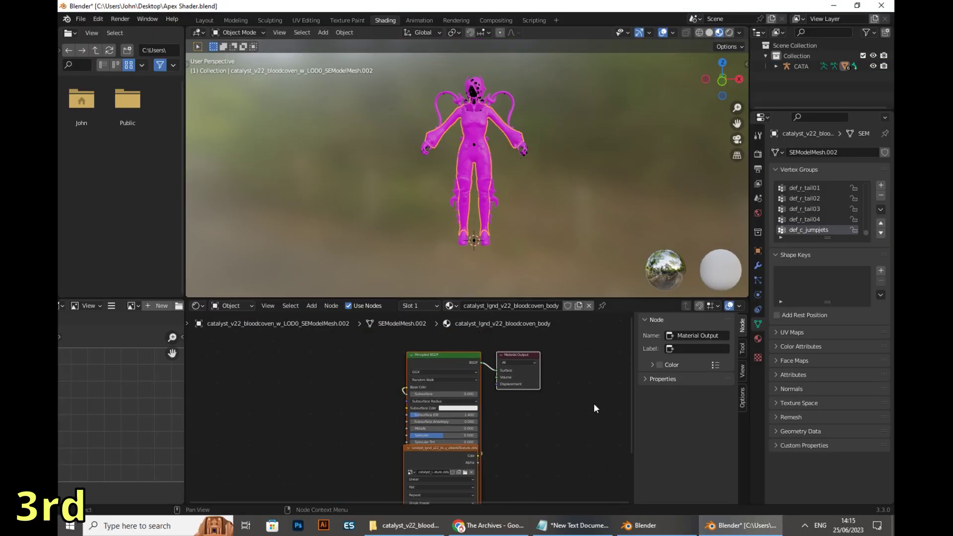
click(546, 334)
scroll(476, 413, down, 1)
middle_drag(476, 413, 489, 371)
scroll(485, 378, down, 1)
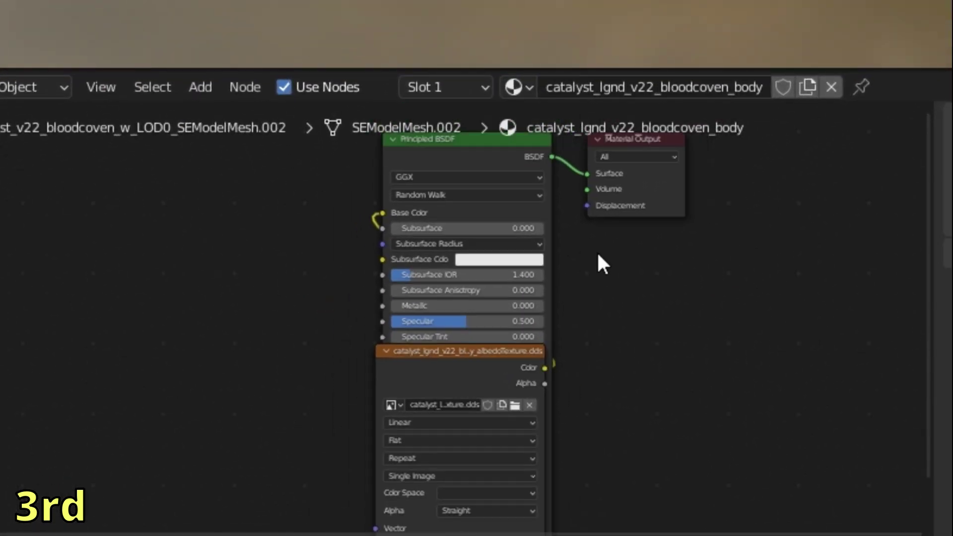
drag(564, 388, 259, 162)
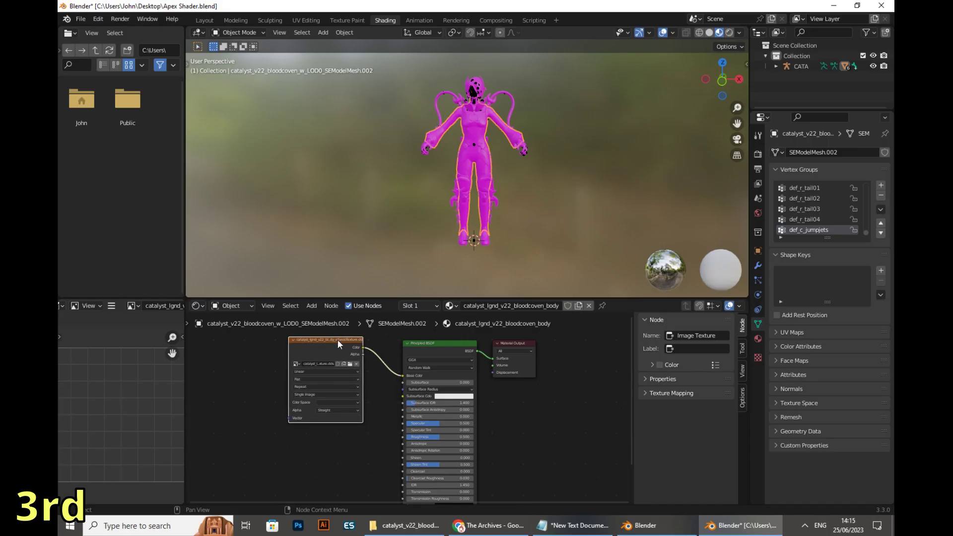
scroll(338, 340, up, 1)
middle_drag(366, 357, 373, 383)
scroll(374, 382, down, 2)
drag(438, 346, 336, 410)
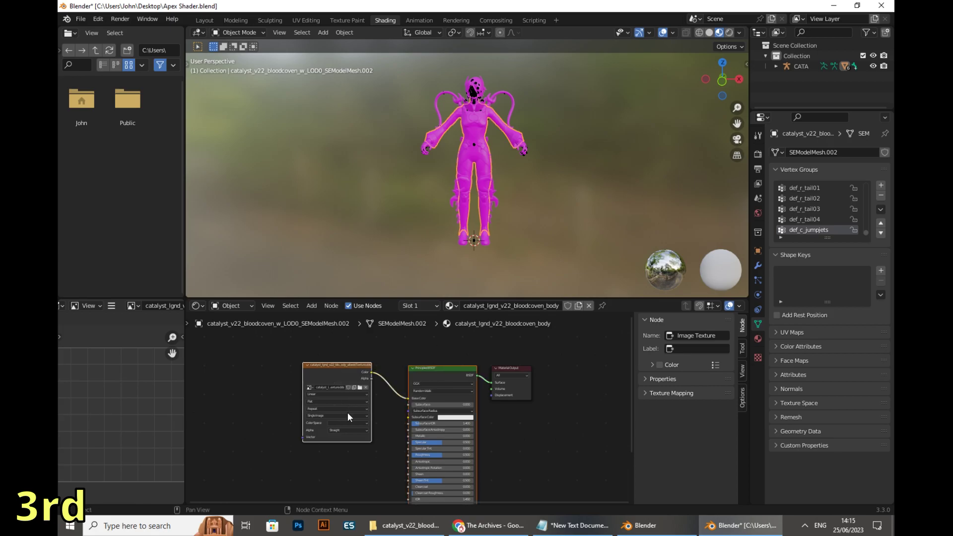
key(Delete)
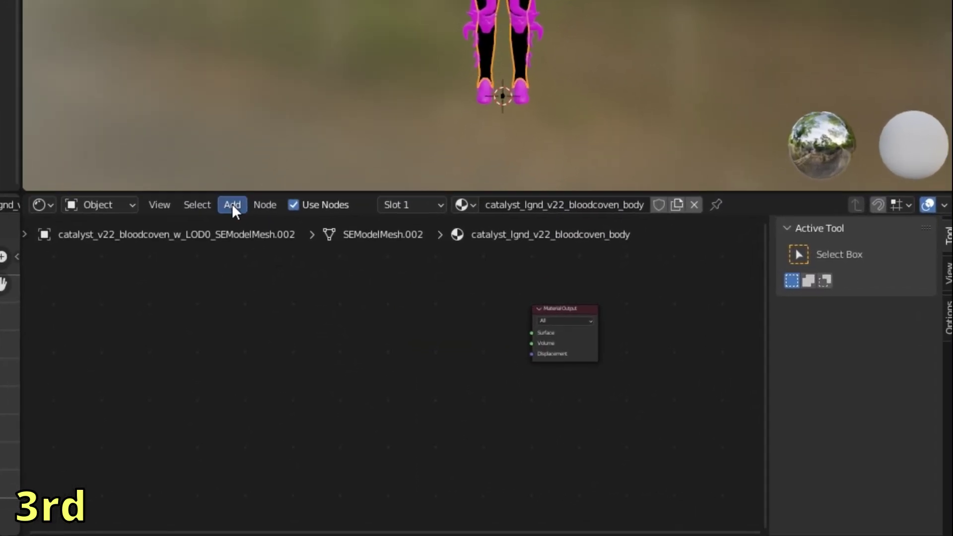
Add a Cores Apex Shader 1.3 node to the body material and connect its BSDF output to the Material Output's Surface.
click(311, 305)
click(301, 228)
text(ape)
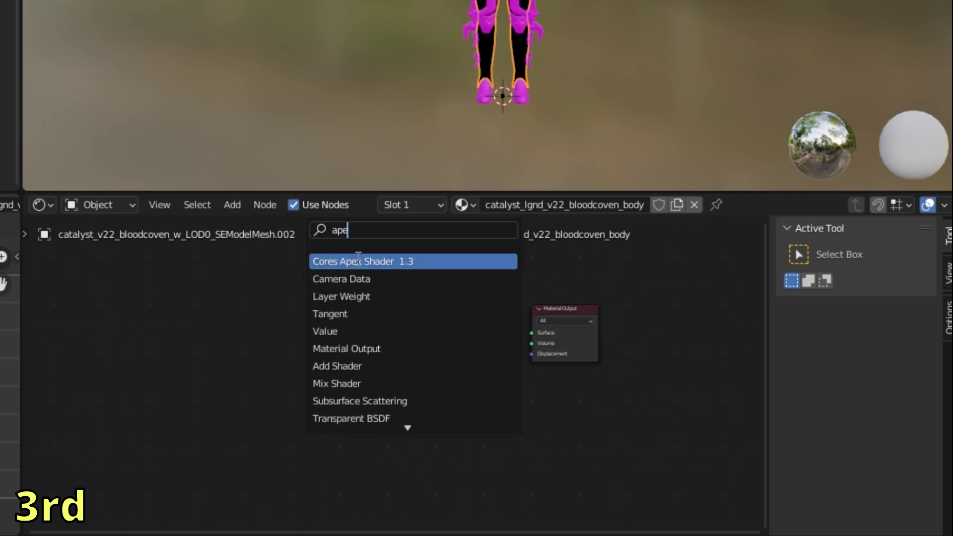
click(398, 261)
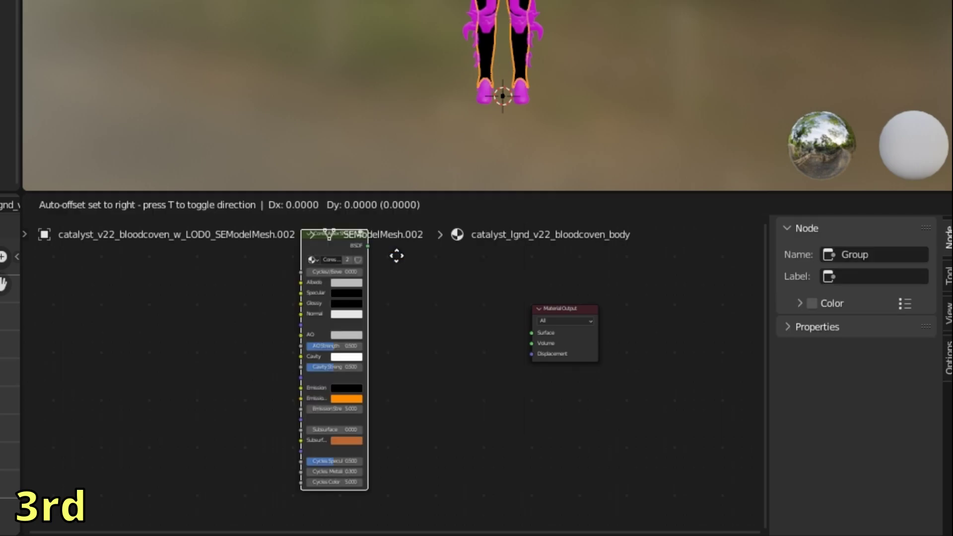
click(396, 256)
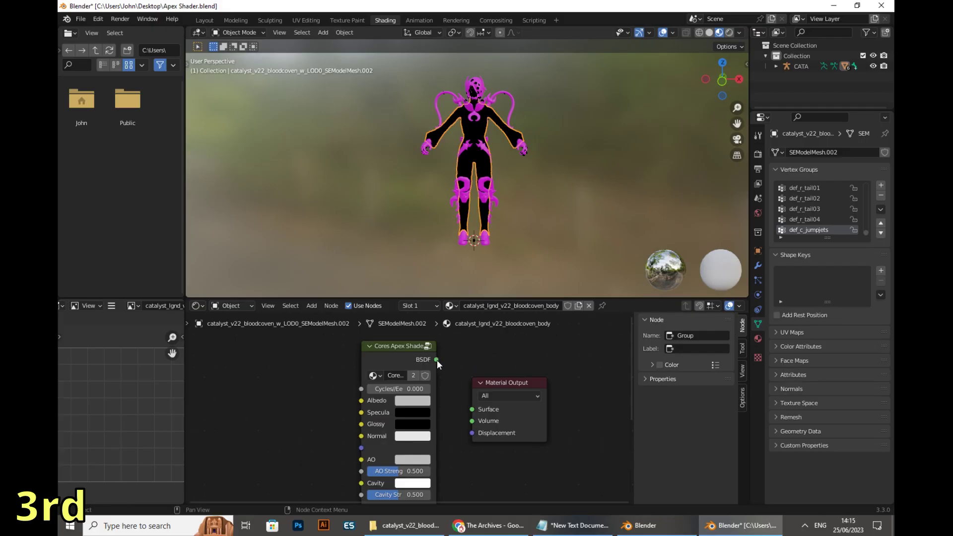
drag(437, 360, 471, 410)
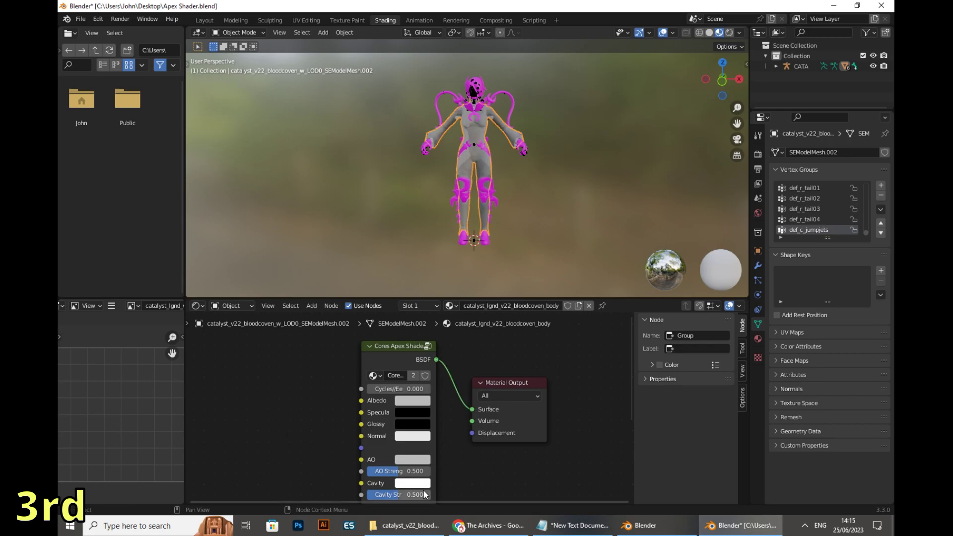
Switch to File Explorer, place its window clear of the shader nodes and open the catalyst_lgnd_v22_bloodcoven_body texture folder.
click(407, 529)
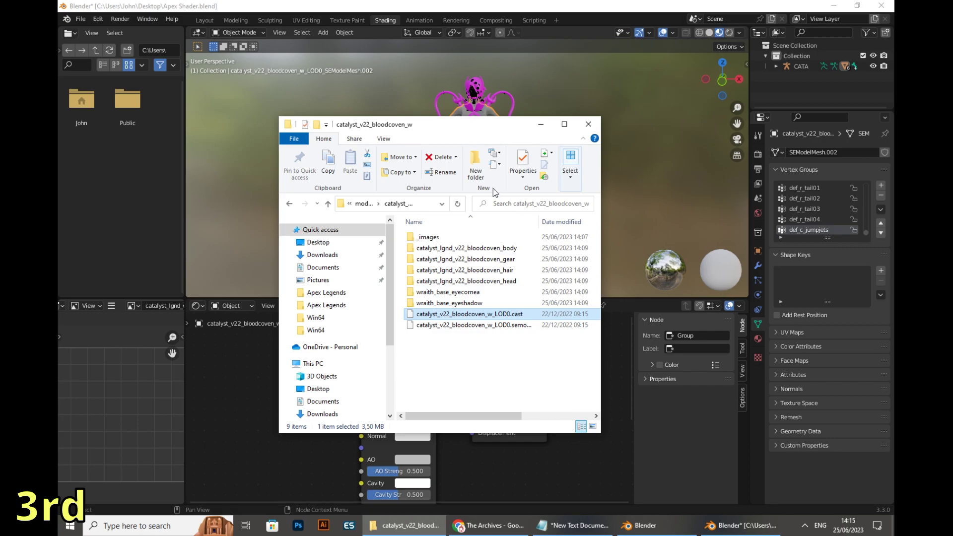
drag(488, 127, 777, 74)
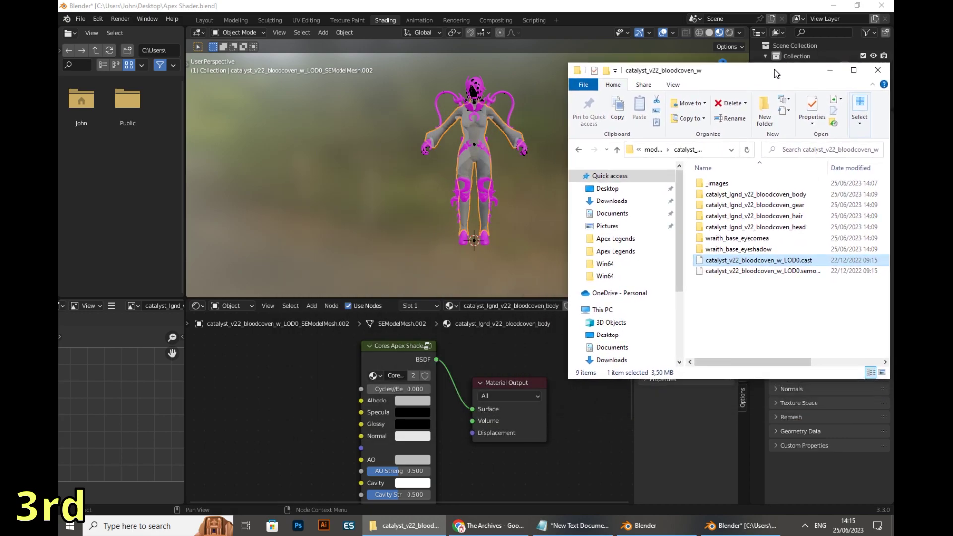
scroll(556, 338, up, 2)
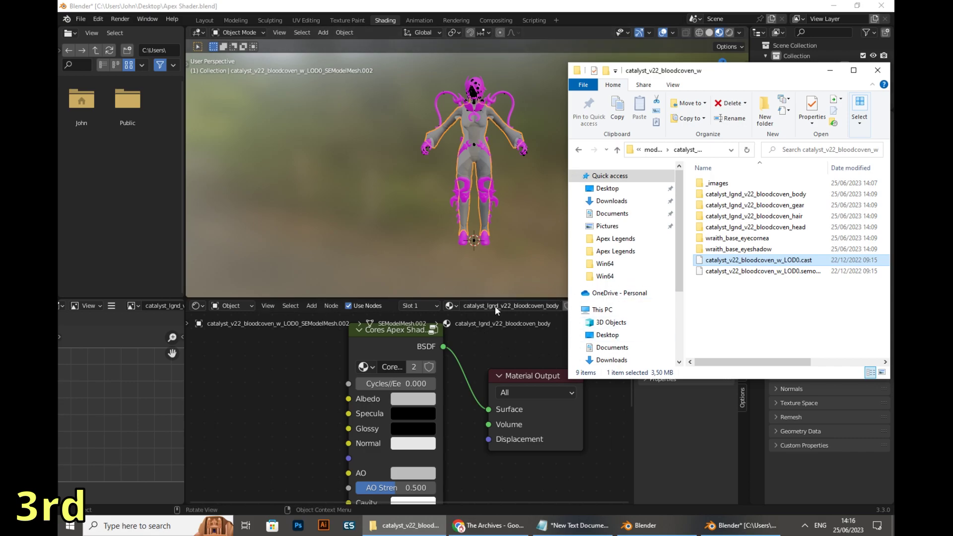
scroll(507, 351, down, 3)
middle_drag(506, 355, 546, 325)
click(406, 525)
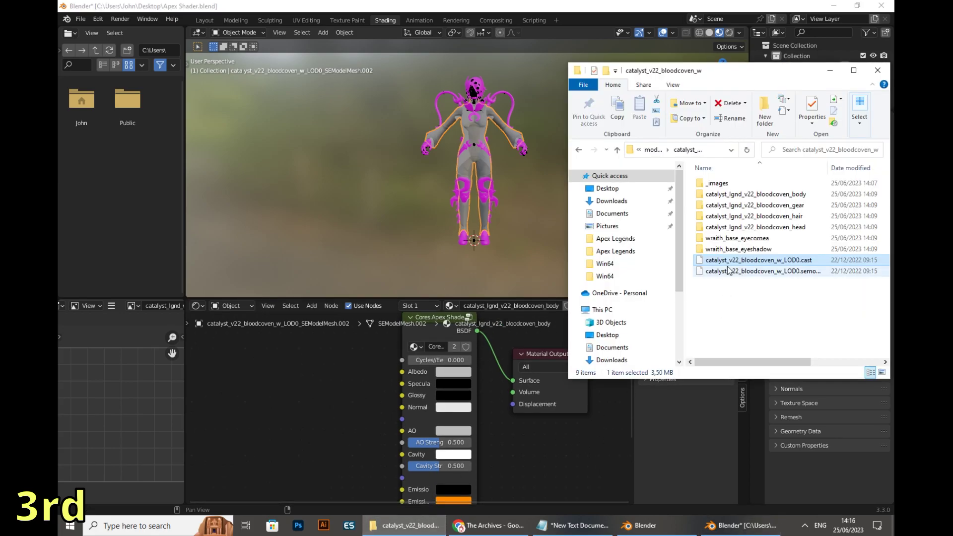
double_click(770, 196)
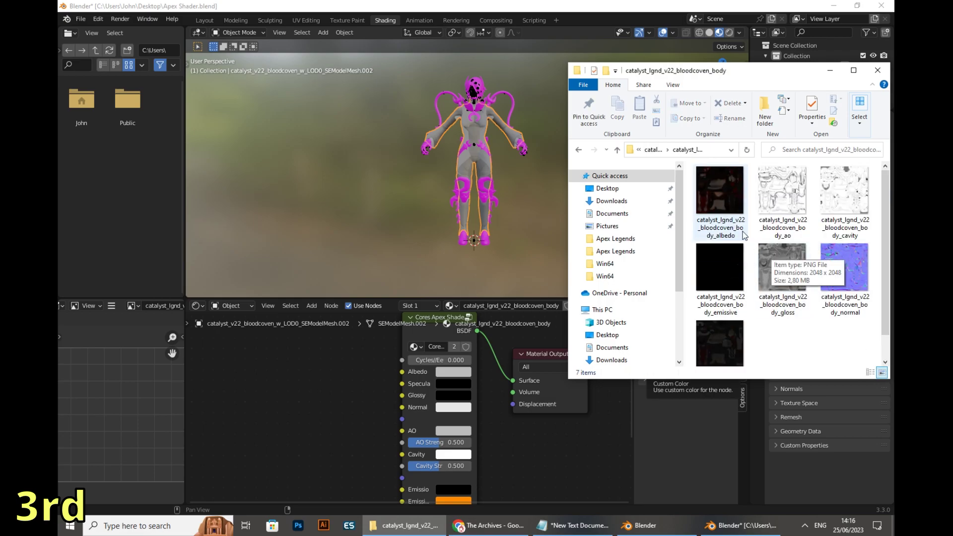
Bring all the body texture images from the folder into Blender's body material as collapsed image texture nodes beside the shader.
drag(731, 195, 264, 369)
drag(222, 343, 271, 346)
click(216, 342)
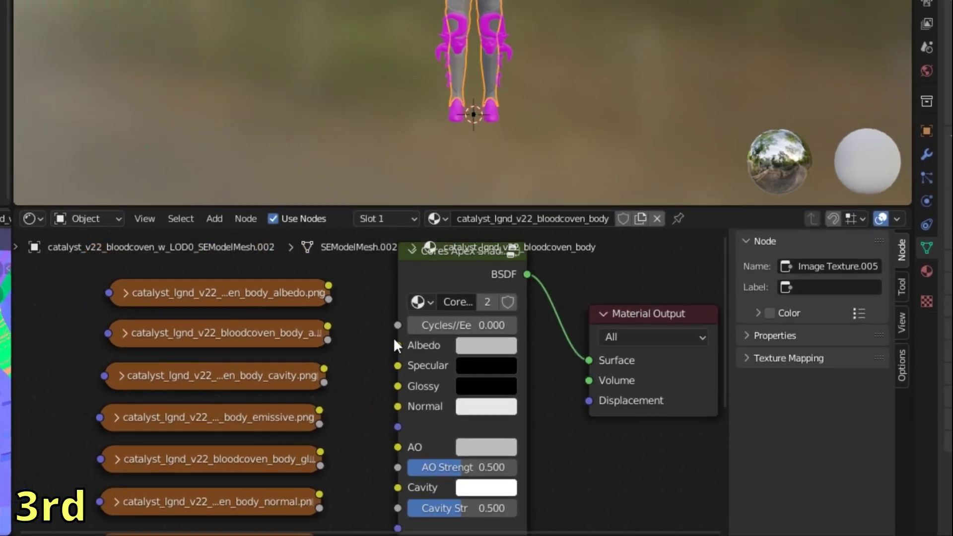
Connect the body albedo, ao and cavity textures to the shader's Albedo, AO and Cavity inputs.
drag(328, 286, 398, 345)
drag(328, 326, 398, 447)
drag(324, 369, 398, 487)
scroll(558, 470, down, 3)
Move the emissive texture node down, well below the other body texture nodes.
middle_drag(344, 441, 296, 366)
drag(238, 343, 231, 533)
scroll(289, 426, down, 4)
middle_drag(289, 426, 309, 383)
scroll(348, 318, up, 6)
drag(262, 347, 282, 302)
middle_drag(281, 300, 315, 407)
scroll(315, 406, down, 2)
Connect the body gloss, normal and specular textures to the shader's Glossy, Normal and Specular inputs.
drag(298, 346, 360, 293)
drag(297, 380, 359, 308)
drag(297, 415, 359, 277)
scroll(546, 169, up, 2)
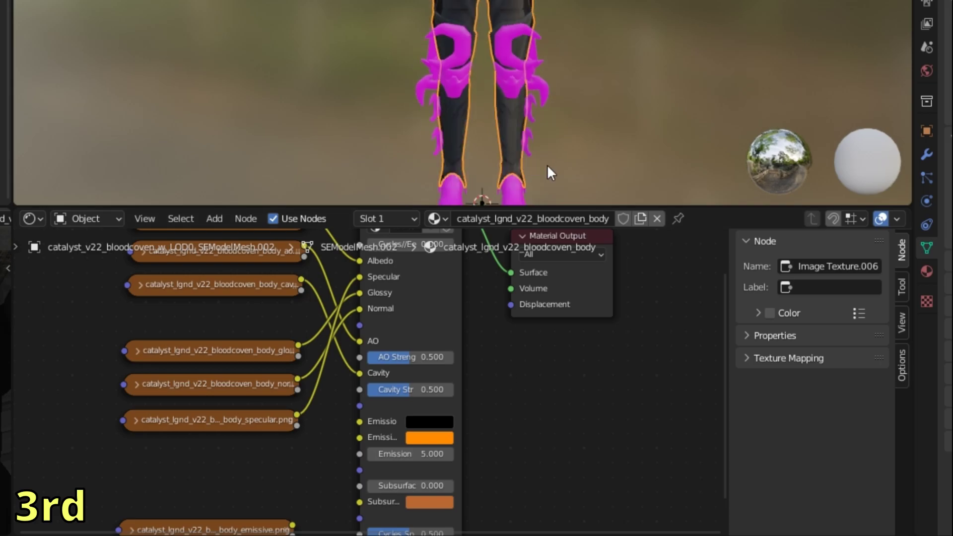
scroll(551, 173, down, 3)
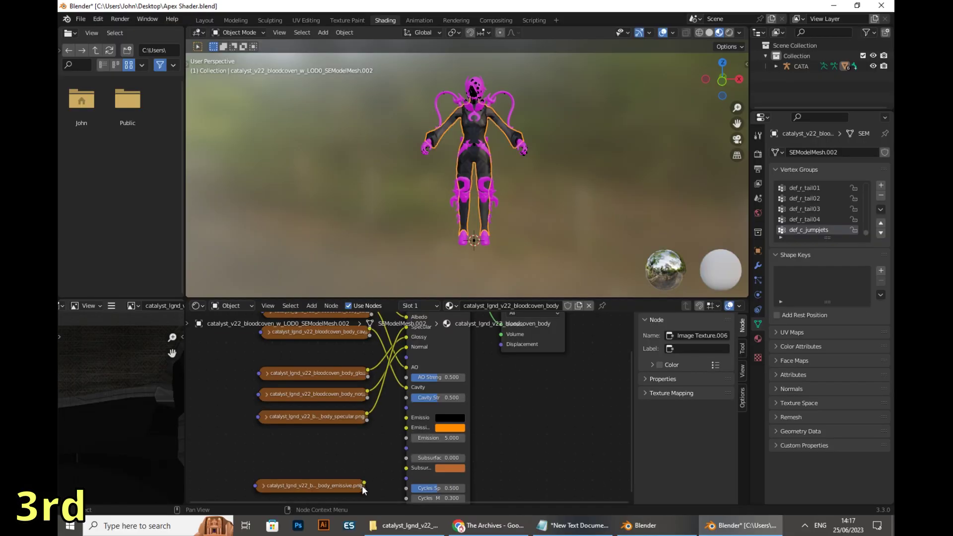
Connect the body emissive texture to the shader's Emission input and inspect the textured body up close.
mouse_move(294, 504)
mouse_down()
mouse_move(356, 419)
mouse_move(395, 450)
mouse_move(359, 444)
mouse_move(243, 487)
mouse_up()
click(524, 450)
scroll(408, 448, up, 3)
drag(372, 433, 219, 495)
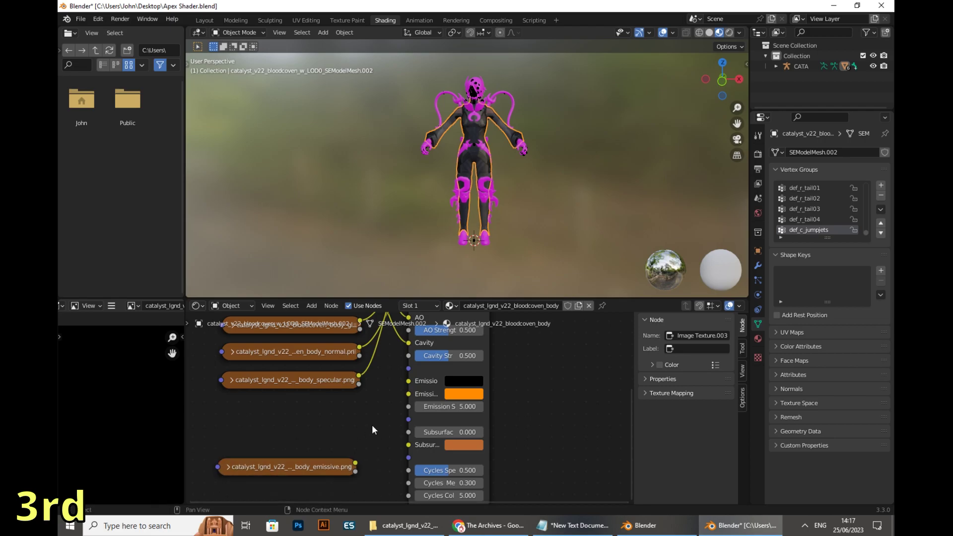
drag(356, 467, 409, 384)
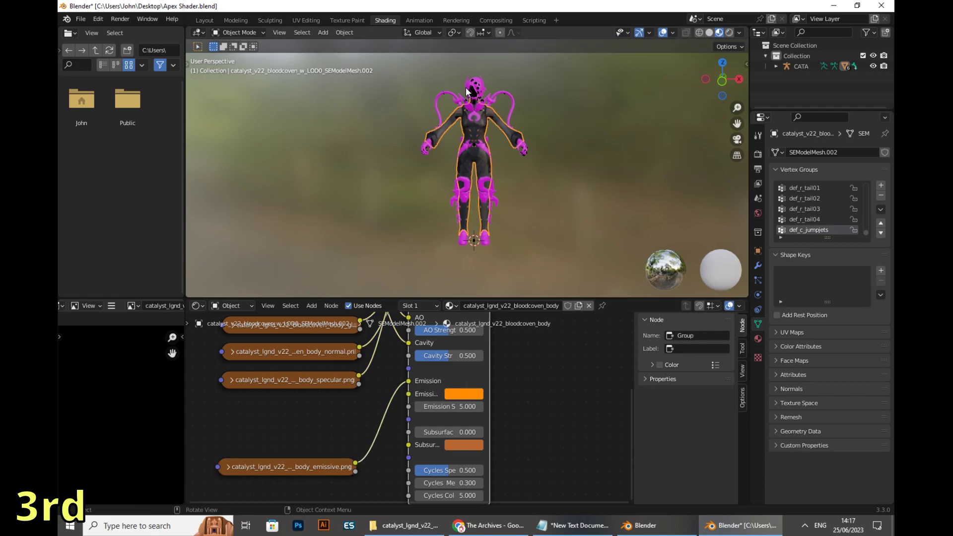
scroll(455, 117, up, 4)
scroll(449, 114, up, 3)
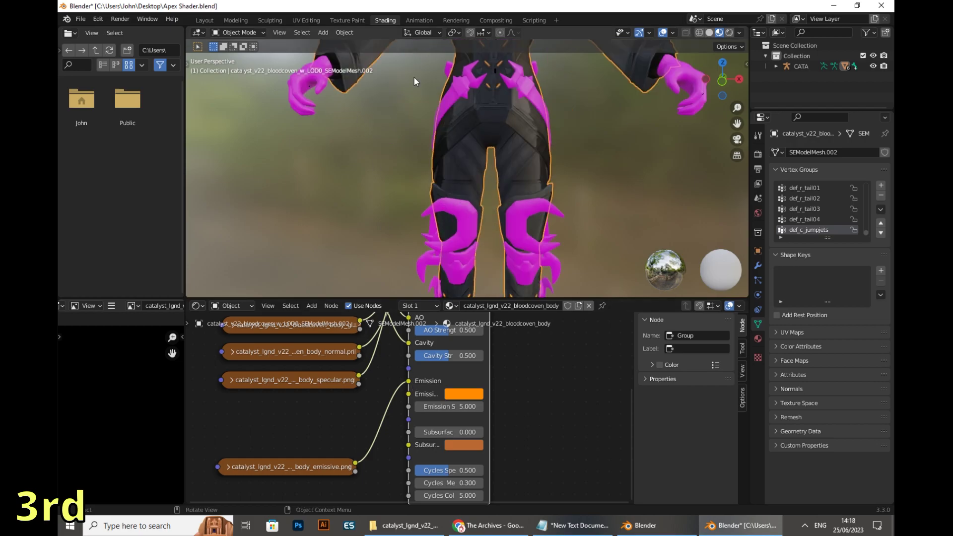
Replace the default shader of the gear mesh's material with the Cores Apex Shader group.
scroll(511, 111, down, 6)
scroll(508, 366, down, 5)
click(486, 198)
click(439, 409)
key(x)
key(shift+a)
click(420, 358)
drag(448, 363, 456, 378)
Bring the gear textures into the gear material, collapse their nodes and connect them to the shader's matching inputs.
click(405, 525)
drag(722, 191, 340, 355)
click(405, 525)
drag(781, 193, 333, 372)
key(h)
click(405, 526)
drag(844, 193, 334, 390)
click(404, 525)
drag(717, 340, 307, 339)
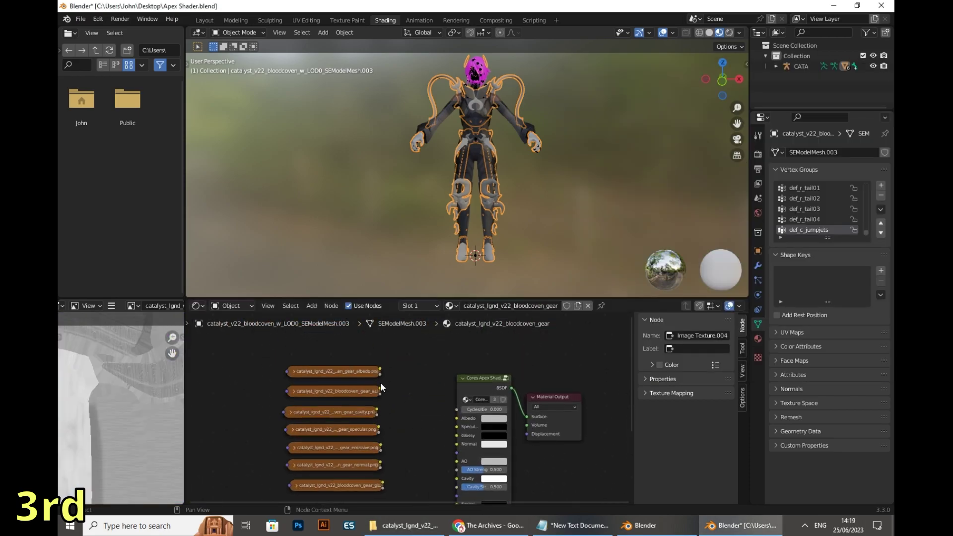
drag(380, 382, 452, 433)
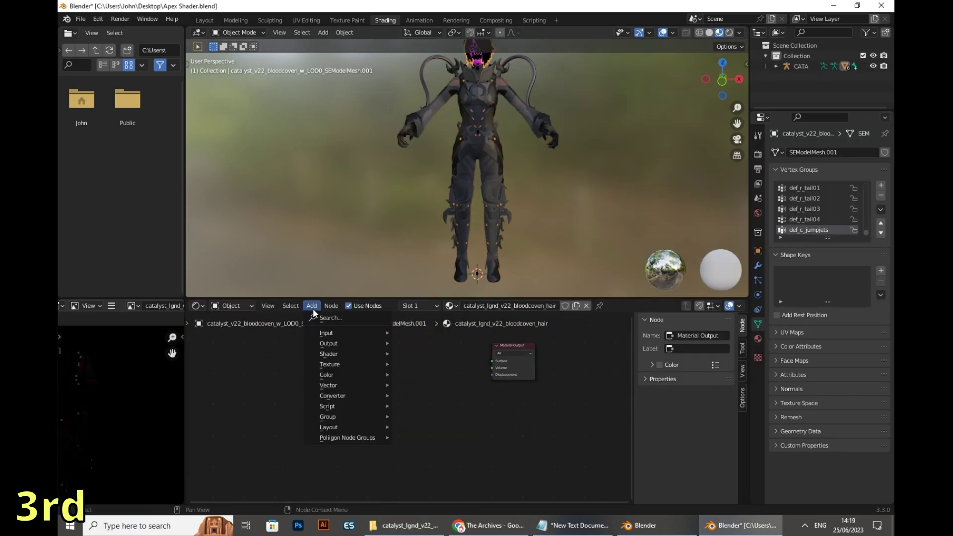
Set up the Cores Apex Shader in the hair mesh's material and connect it to the Material Output.
click(328, 491)
click(513, 380)
drag(484, 353, 498, 403)
Bring the hair texture images from the texture folder into the hair material's node graph.
click(405, 525)
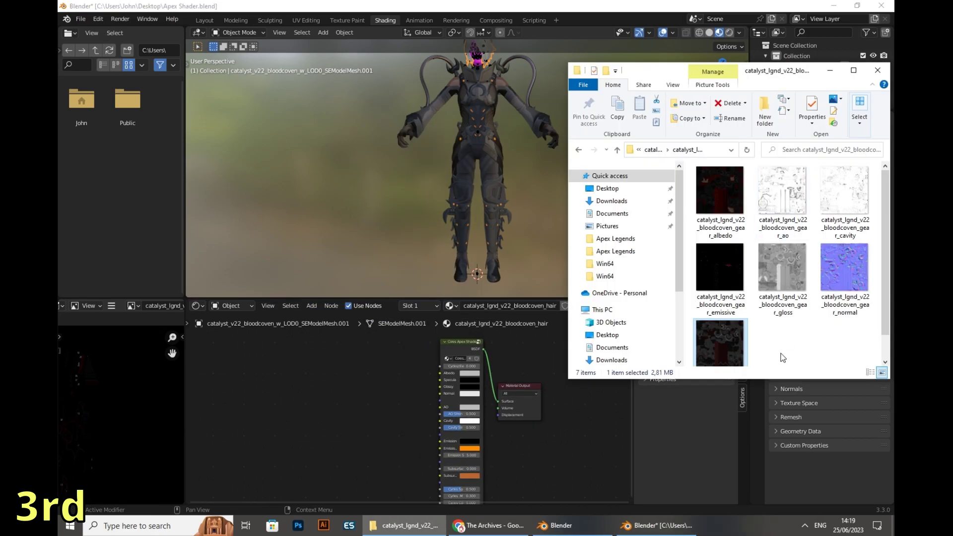
drag(724, 199, 286, 350)
drag(785, 199, 304, 395)
drag(847, 198, 225, 399)
drag(785, 263, 346, 382)
drag(846, 263, 334, 391)
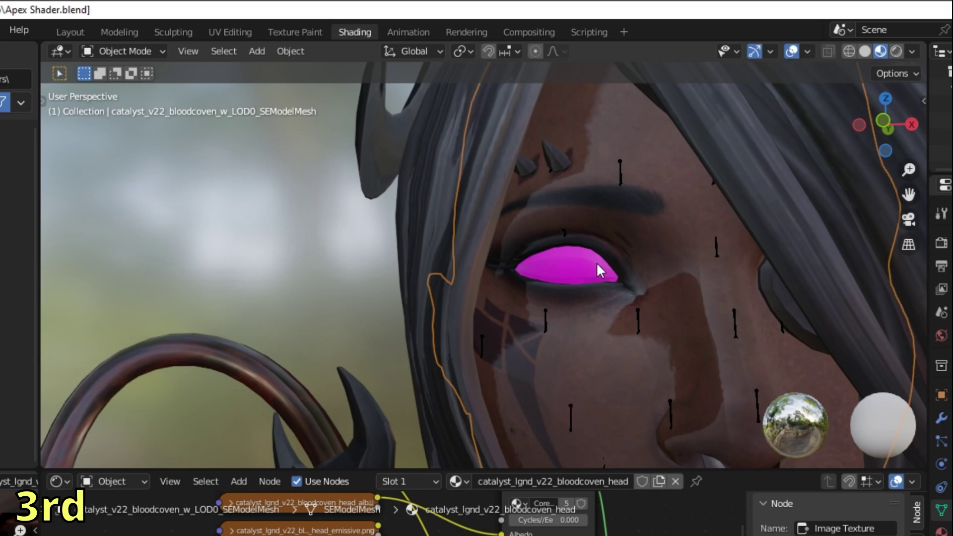
Delete the magenta overlay meshes that cover the character's eyes.
click(583, 266)
key(Delete)
click(597, 261)
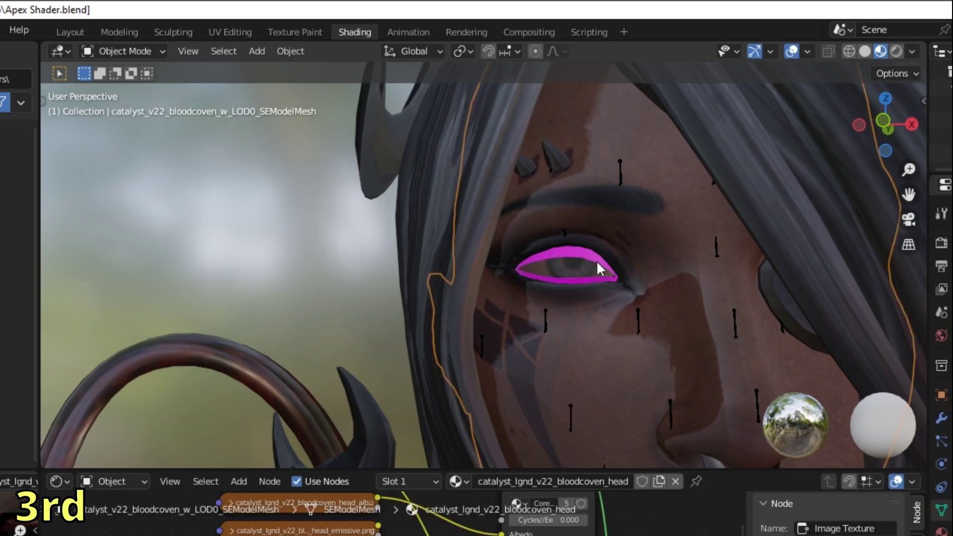
click(595, 256)
key(Delete)
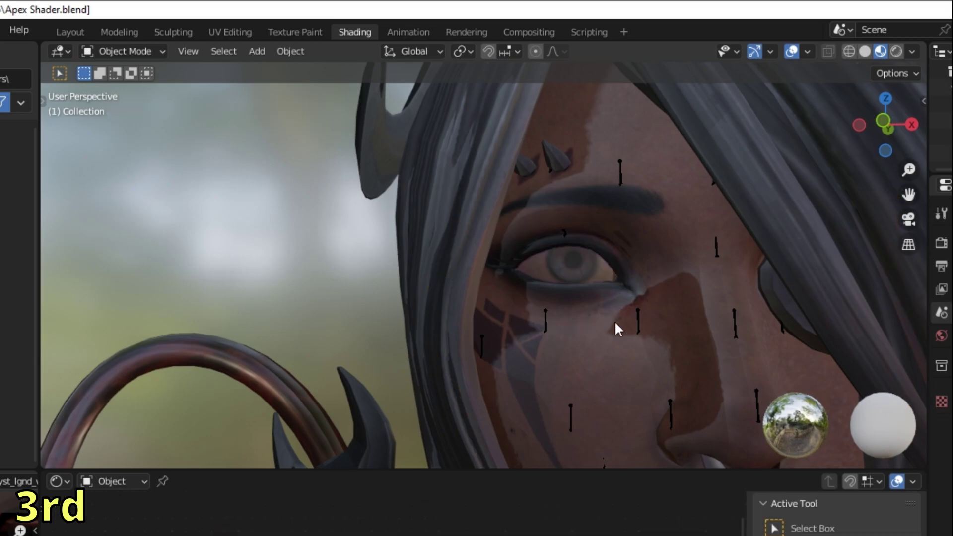
Examine the textured face, hair and upper body from near and far.
scroll(615, 318, down, 8)
scroll(589, 323, up, 6)
scroll(589, 319, down, 5)
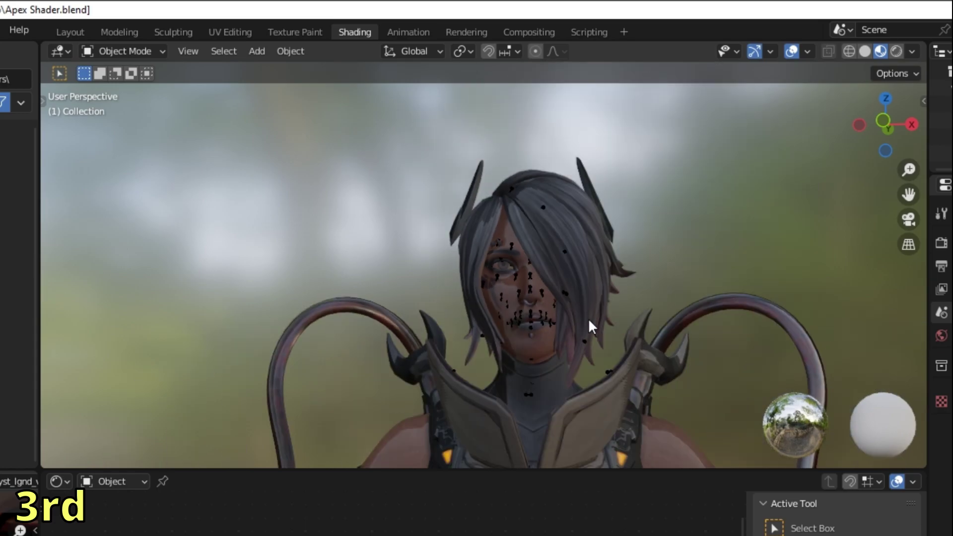
scroll(590, 324, up, 3)
scroll(590, 324, down, 4)
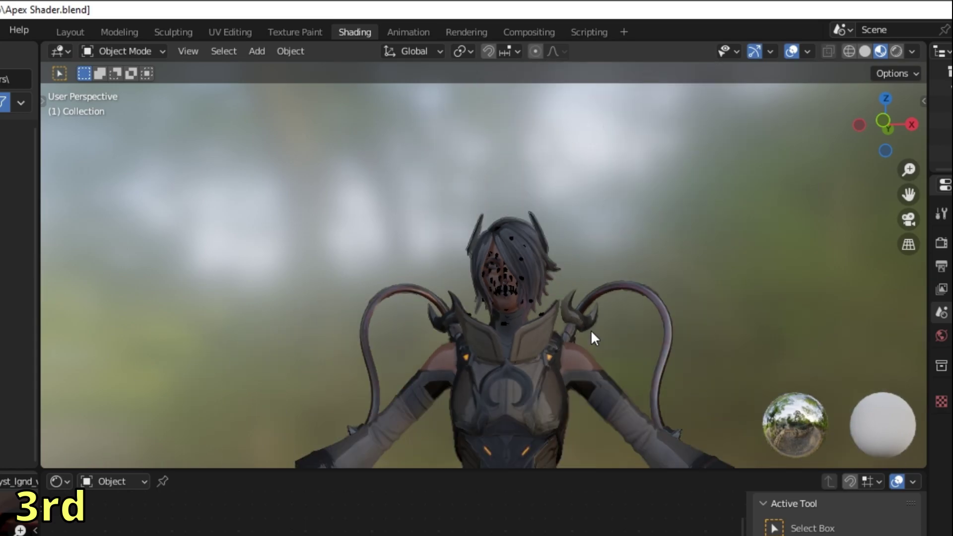
scroll(548, 442, up, 3)
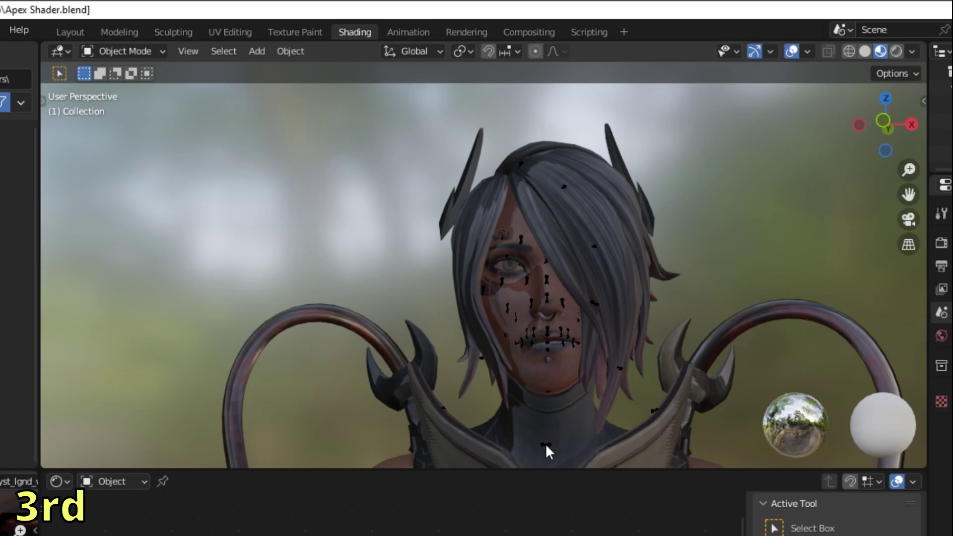
scroll(548, 387, down, 4)
scroll(540, 377, down, 4)
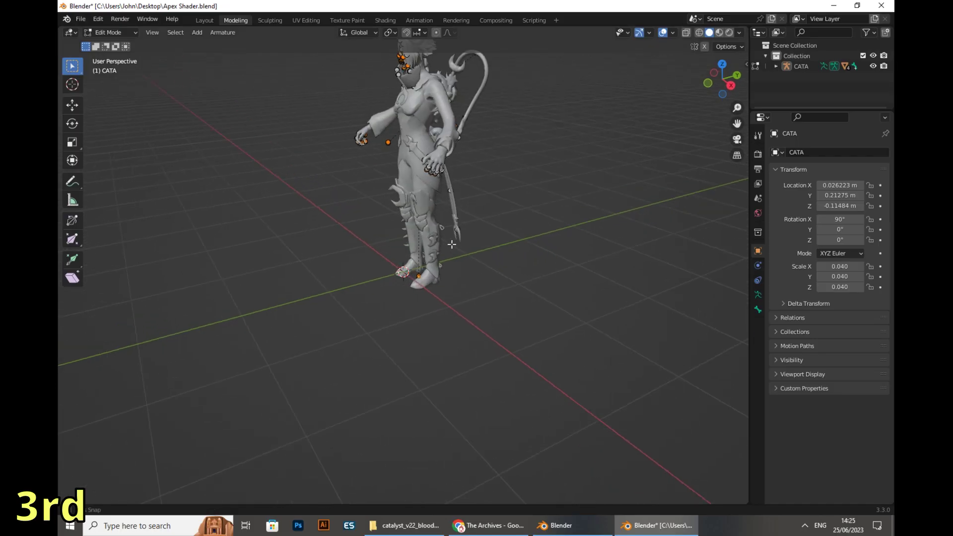
Display the model with rendered shading in the Modeling workspace, return to Object Mode and clear the selection.
middle_drag(452, 244, 534, 236)
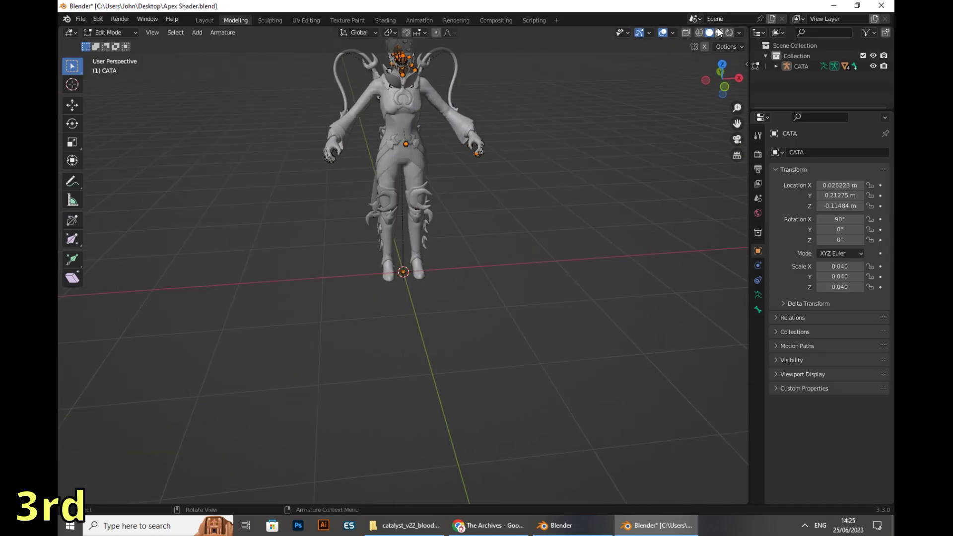
click(731, 32)
middle_drag(517, 159, 502, 145)
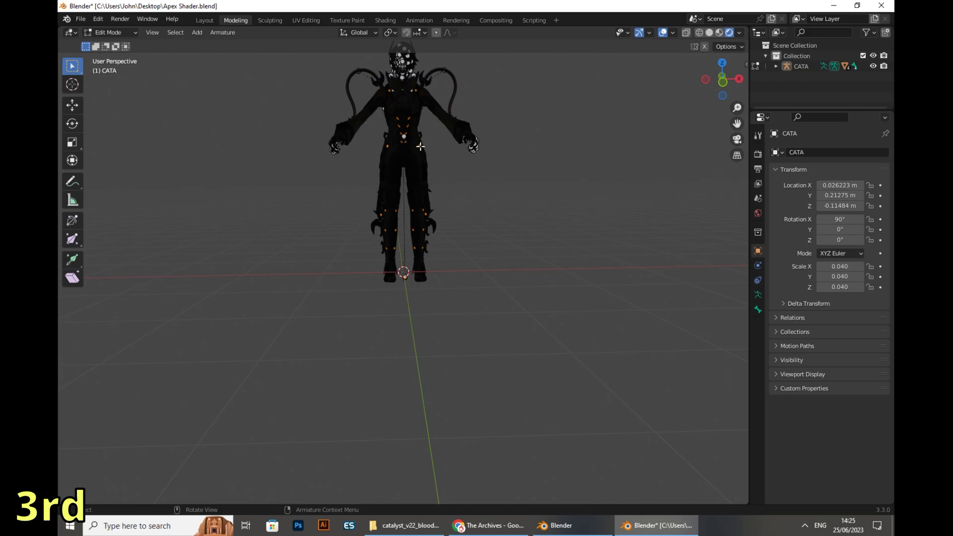
click(109, 33)
click(105, 46)
click(406, 107)
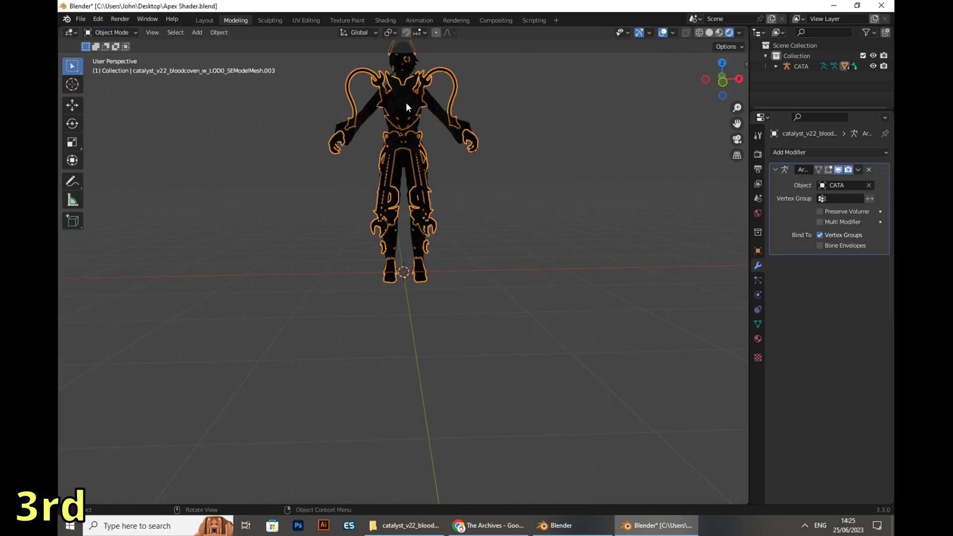
click(234, 160)
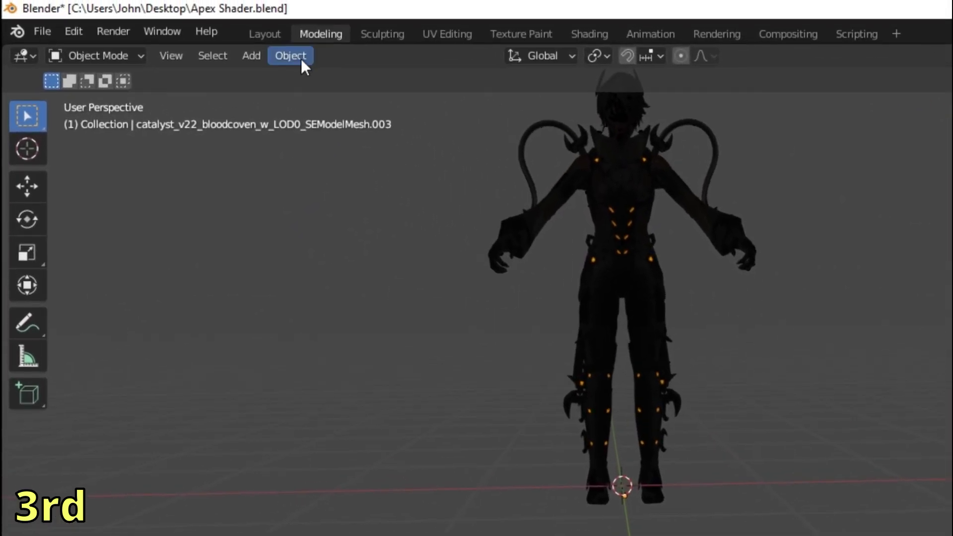
Add a camera to the scene.
click(197, 32)
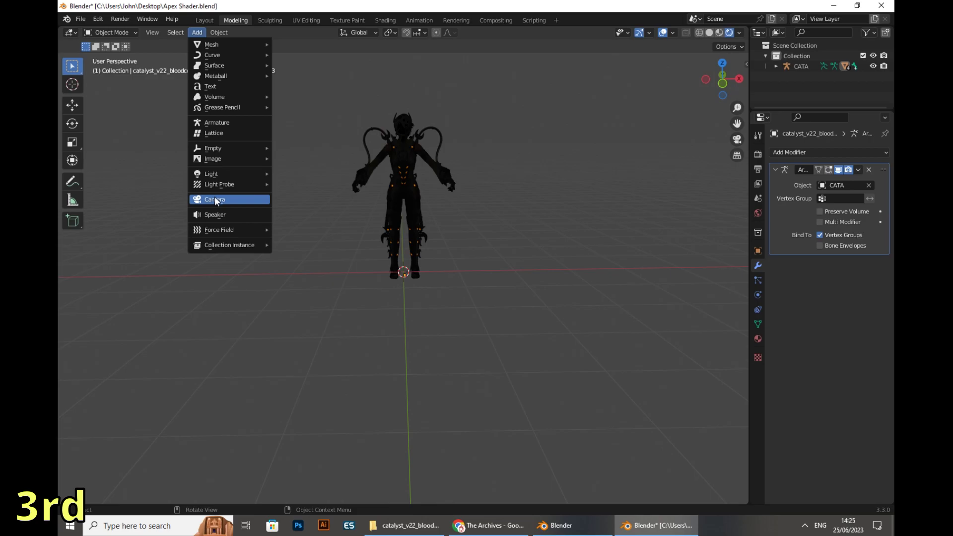
click(333, 370)
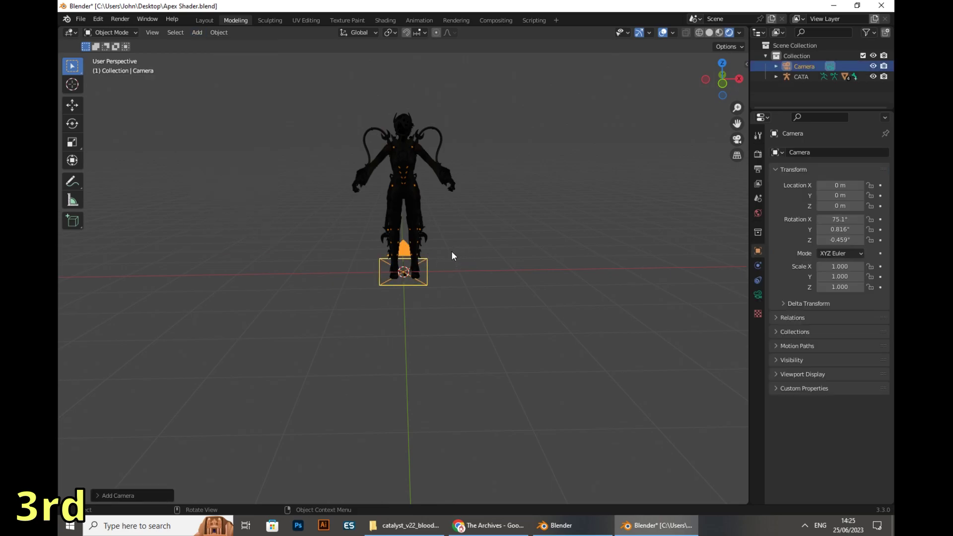
scroll(422, 237, up, 2)
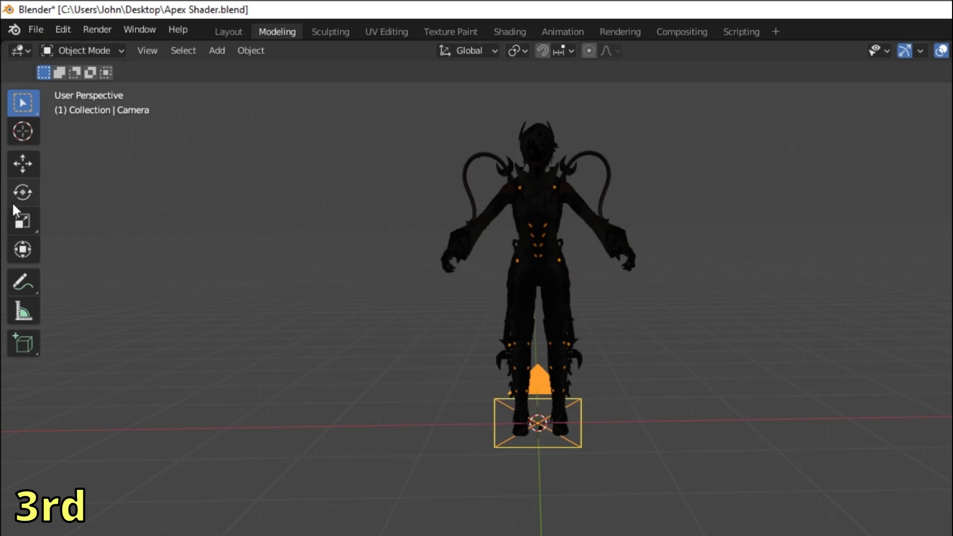
Move the camera up and in front of the character, to about Y -3.17 m and Z 1.37 m.
click(23, 163)
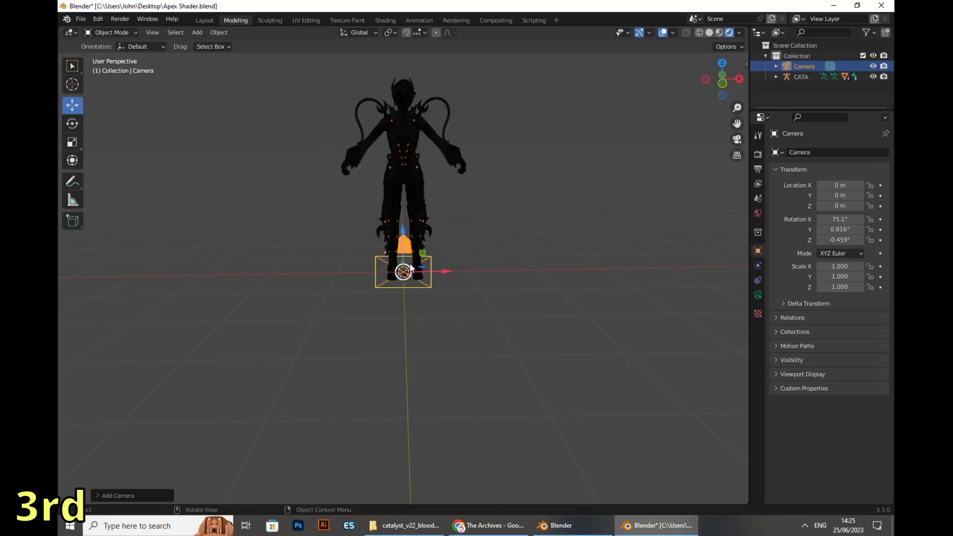
drag(546, 407, 541, 248)
middle_drag(403, 169, 516, 166)
drag(404, 171, 642, 177)
middle_drag(640, 176, 523, 176)
mouse_move(382, 194)
mouse_down()
mouse_move(405, 187)
mouse_move(400, 200)
mouse_up()
Rotate the camera to about 94.9° on X so it faces the character, and look through it.
click(74, 124)
drag(402, 164, 398, 198)
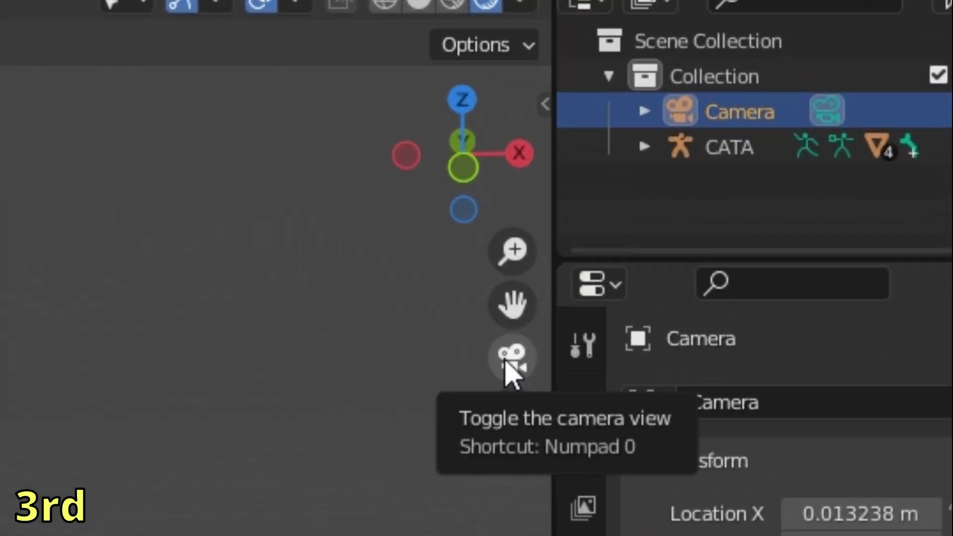
click(506, 363)
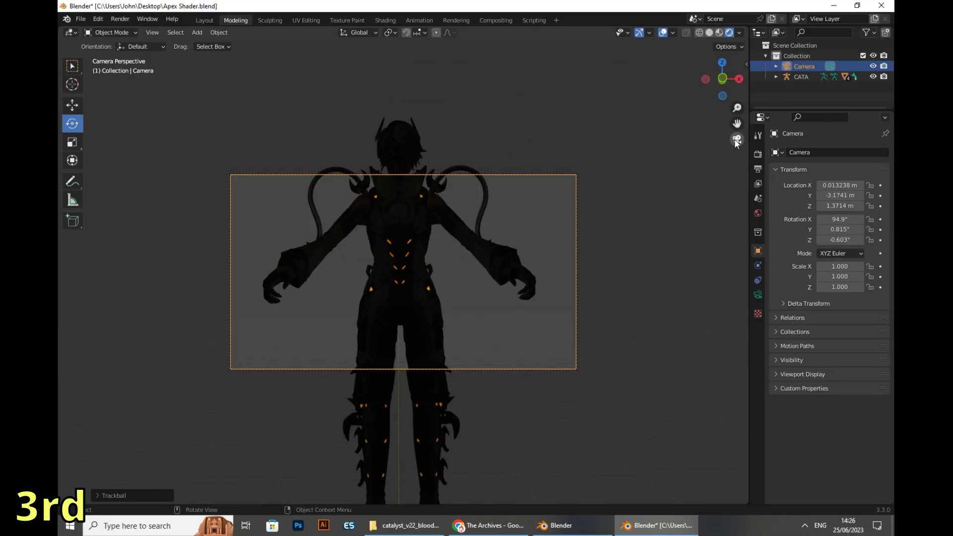
Move the camera farther back until the character's head and upper body fit inside the camera frame.
click(737, 141)
click(72, 105)
middle_drag(184, 134, 293, 134)
drag(596, 175, 642, 174)
drag(687, 175, 690, 170)
click(737, 139)
click(737, 140)
click(737, 140)
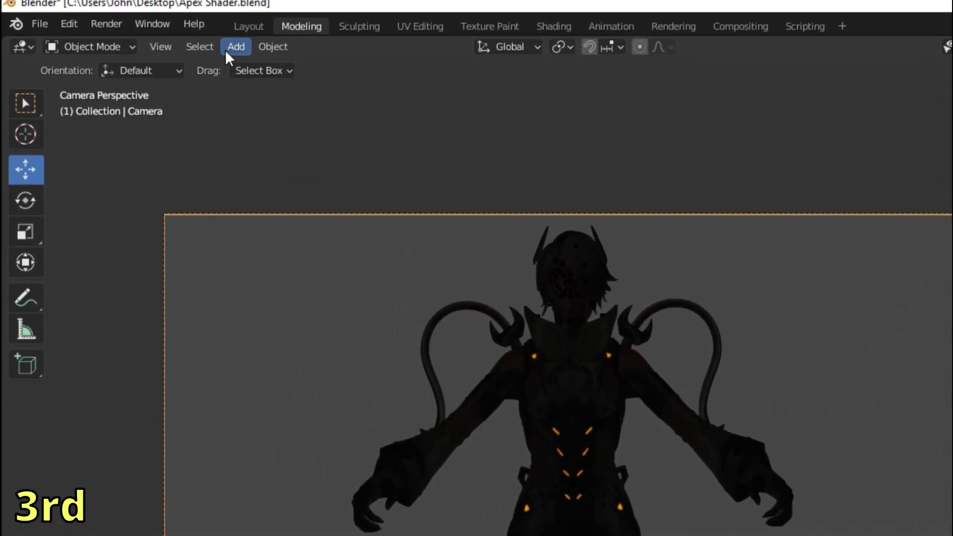
Add a sun light and rename it SUN_1.
click(198, 33)
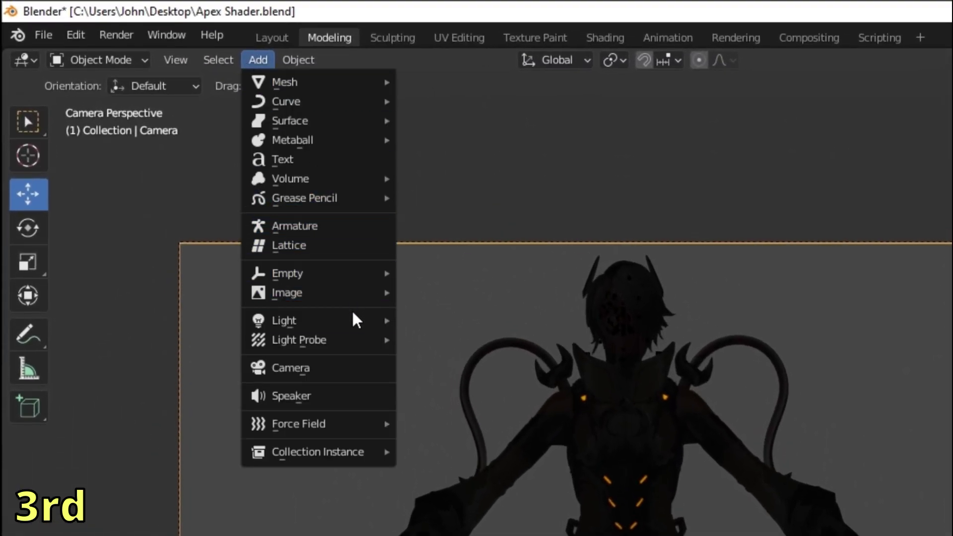
mouse_move(353, 321)
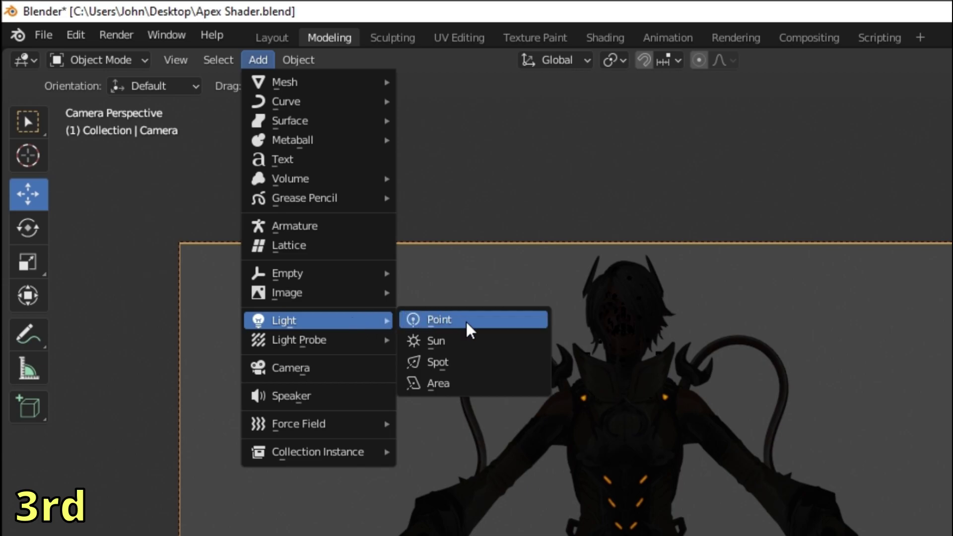
click(470, 339)
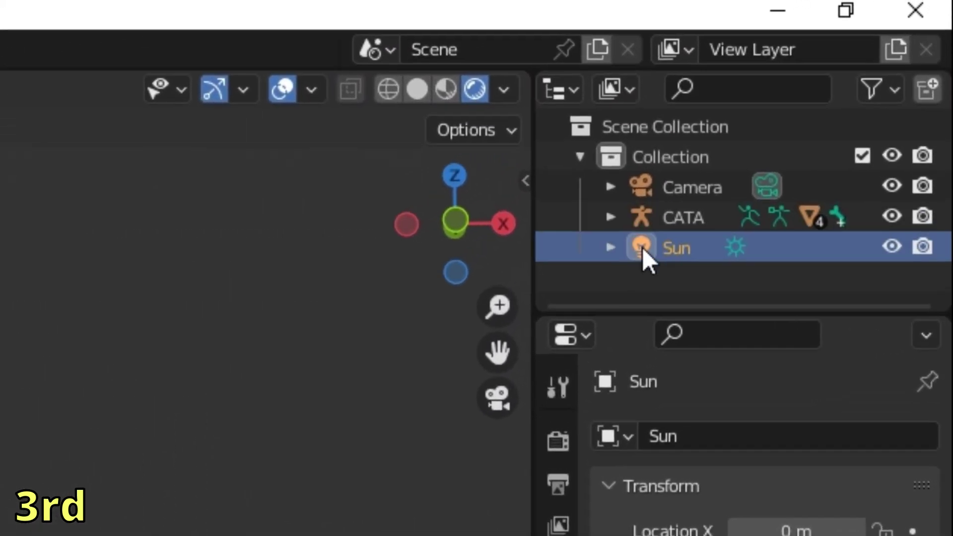
right_click(778, 153)
click(807, 157)
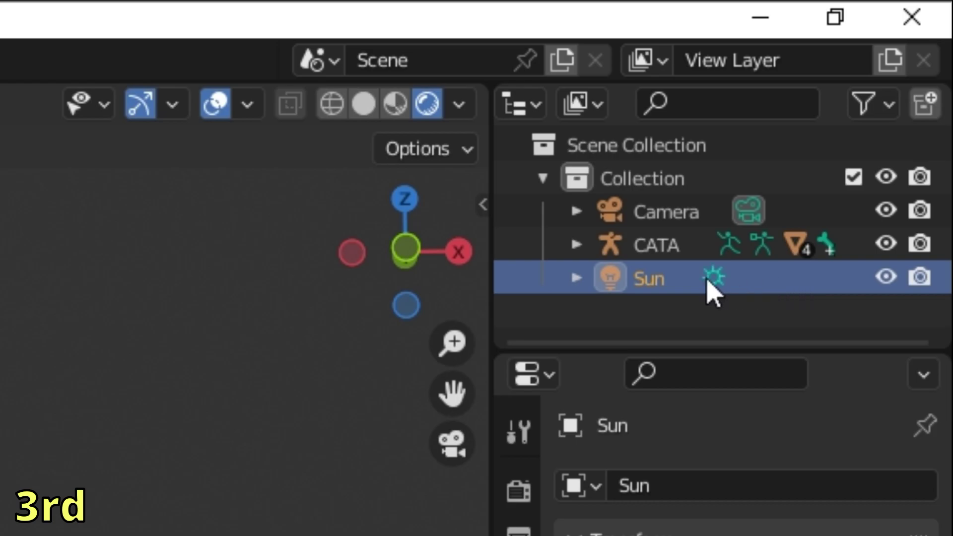
double_click(656, 277)
text(SUN_1)
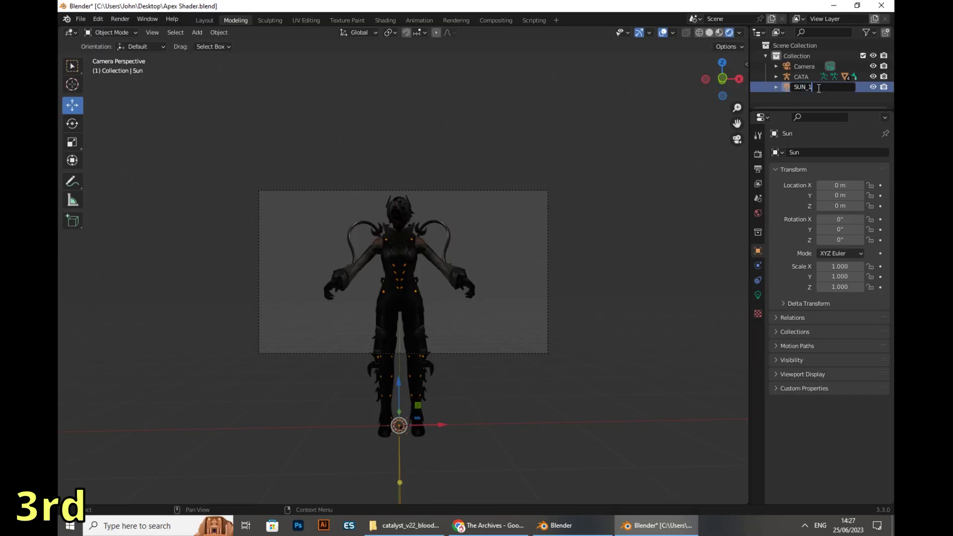
key(Return)
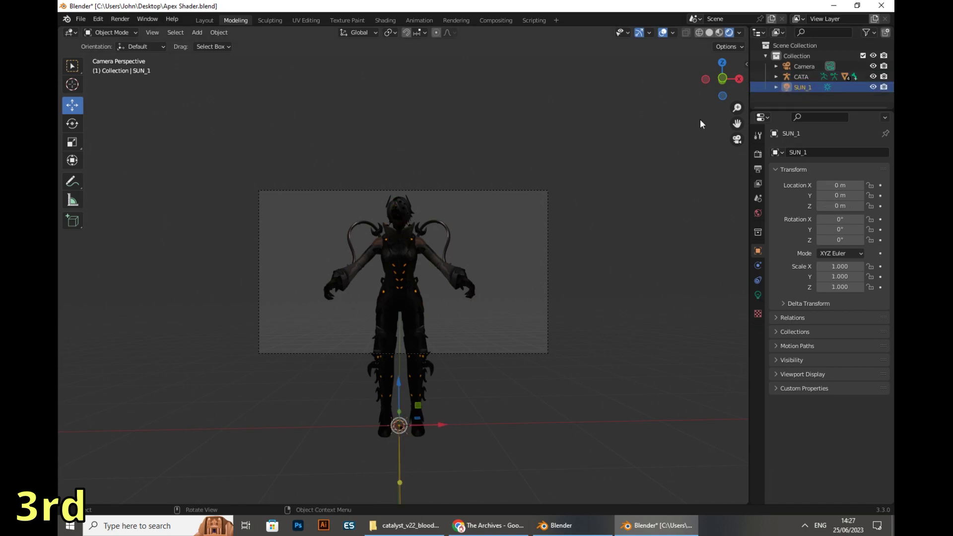
Tint the sun light's color to a pale warm cream.
scroll(448, 173, up, 2)
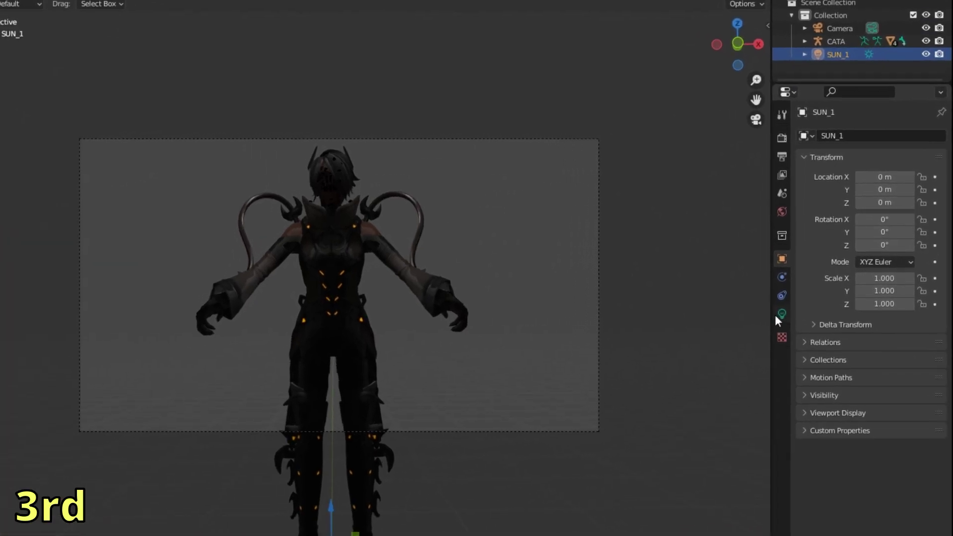
click(758, 295)
click(761, 337)
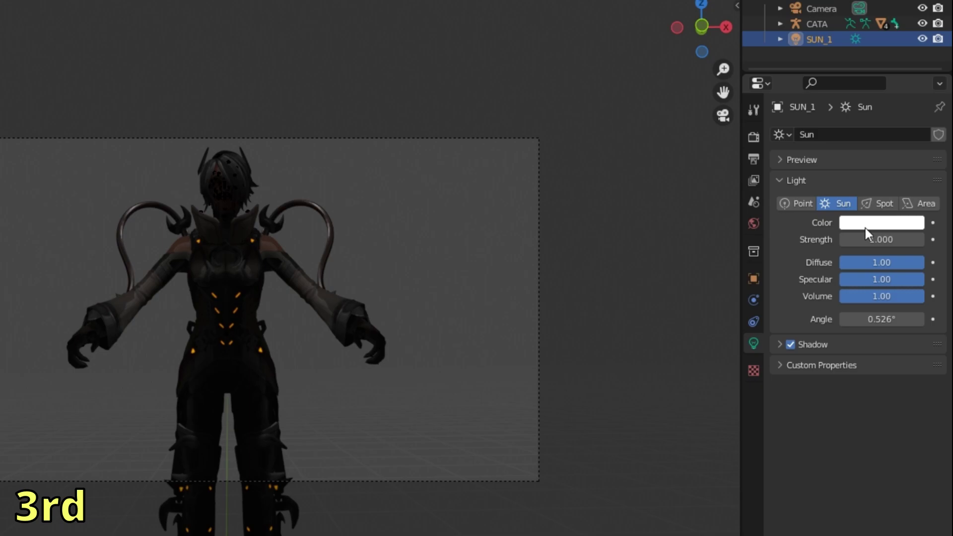
click(865, 226)
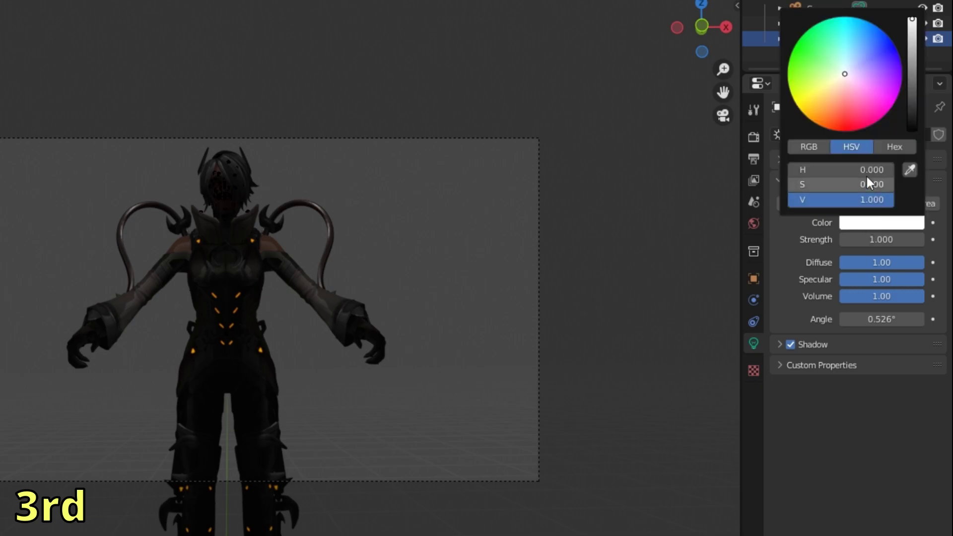
drag(845, 75, 839, 75)
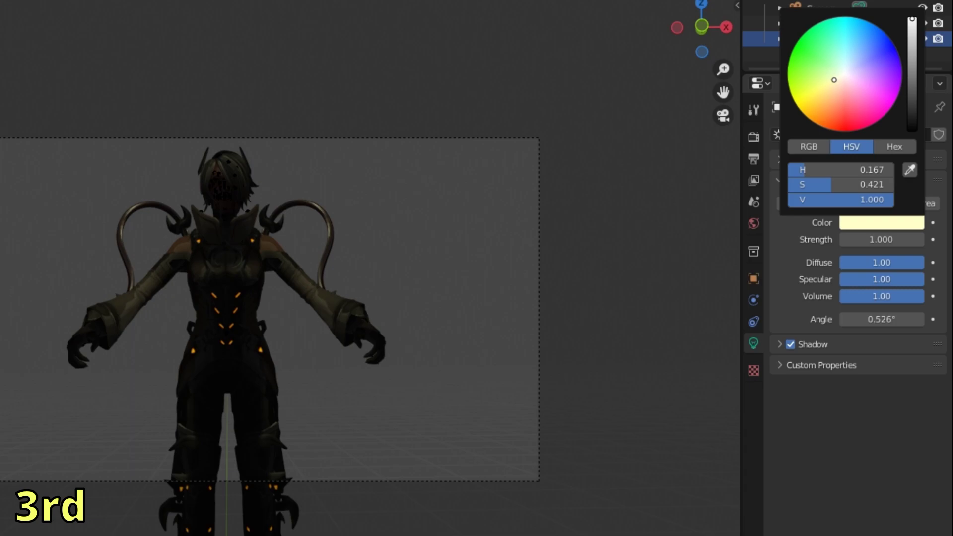
Set the sun light's strength to about 6.17 and check the lighting on the character.
drag(882, 239, 922, 240)
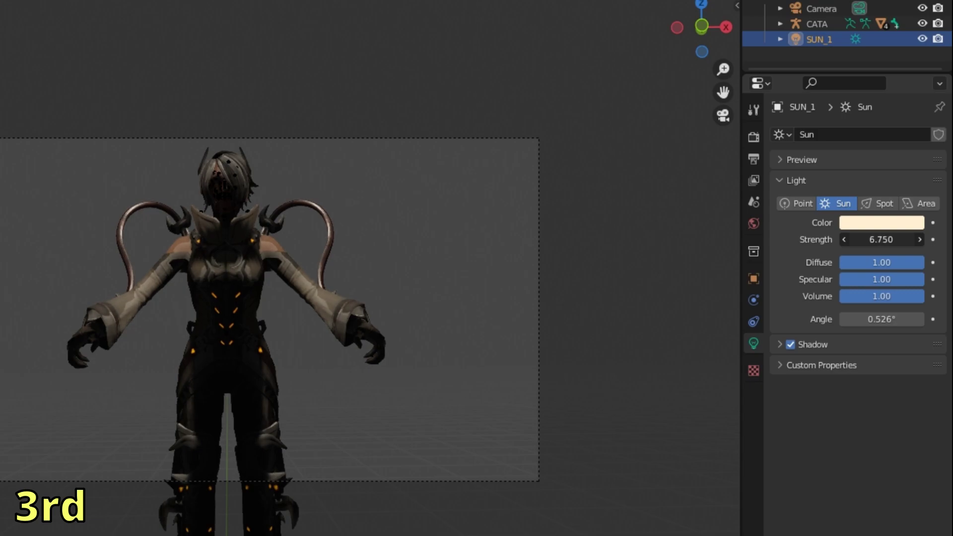
scroll(219, 175, up, 3)
scroll(219, 177, down, 3)
scroll(218, 191, up, 3)
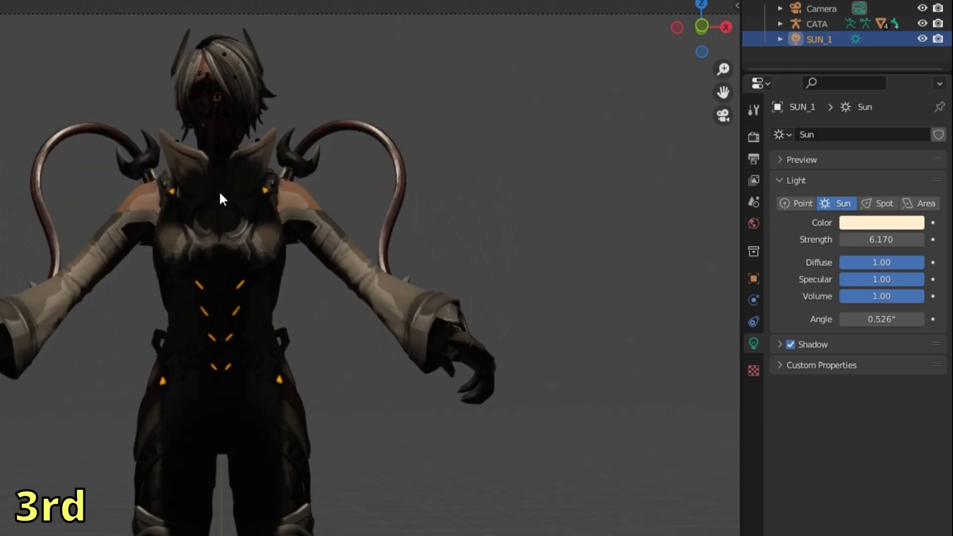
scroll(219, 226, down, 4)
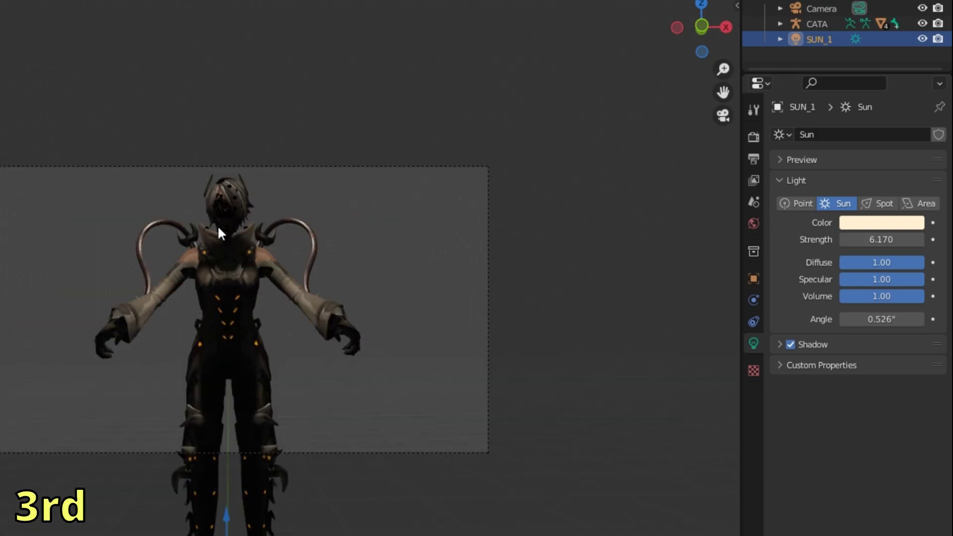
scroll(219, 230, down, 5)
Move SUN_1 from the floor to above and in front of the character, slightly toward negative X.
middle_drag(241, 368, 241, 533)
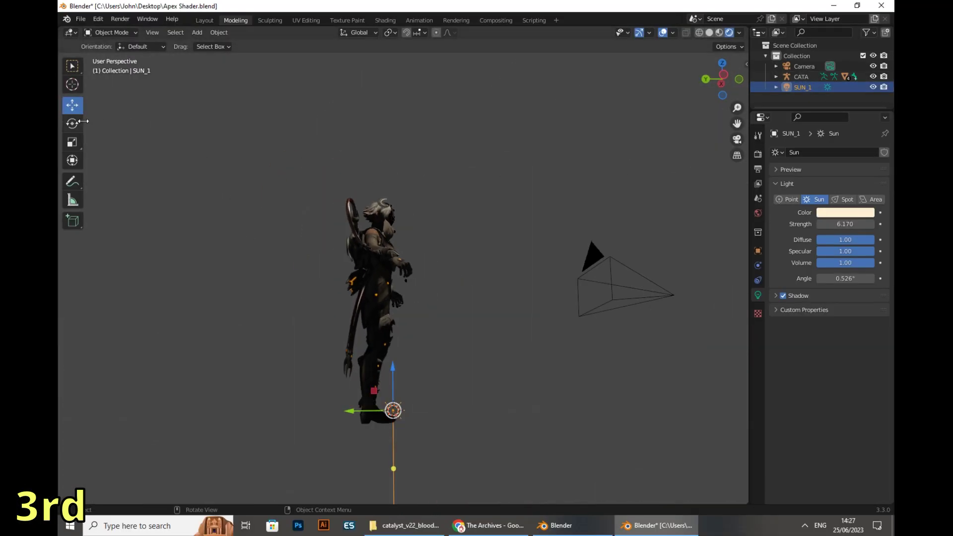
drag(393, 411, 528, 411)
middle_drag(528, 410, 631, 392)
drag(380, 343, 426, 82)
middle_drag(426, 82, 421, 106)
middle_drag(372, 71, 380, 68)
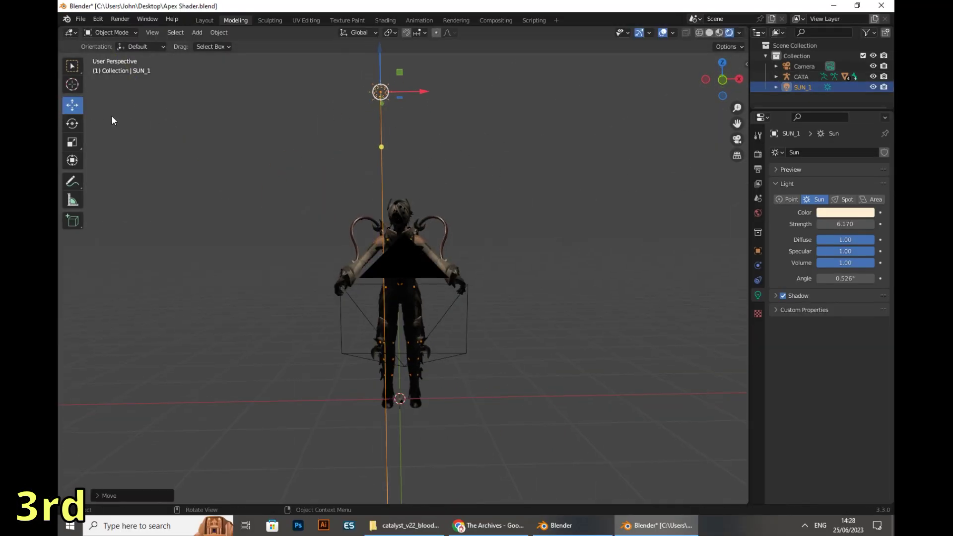
Rotate SUN_1 so its light falls on the character's front, and check it through the camera.
click(72, 123)
scroll(258, 119, down, 1)
drag(349, 112, 370, 161)
drag(370, 149, 405, 149)
drag(368, 122, 313, 69)
scroll(405, 205, up, 3)
key(KP_0)
Move SUN_1 slightly higher and farther toward negative X.
scroll(416, 188, down, 1)
click(72, 105)
drag(380, 59, 363, 44)
scroll(417, 211, up, 3)
Rotate SUN_1 again to adjust the light direction on the character, and disable the sun light's shadow.
click(72, 123)
drag(369, 74, 420, 102)
scroll(396, 334, down, 2)
scroll(396, 331, up, 2)
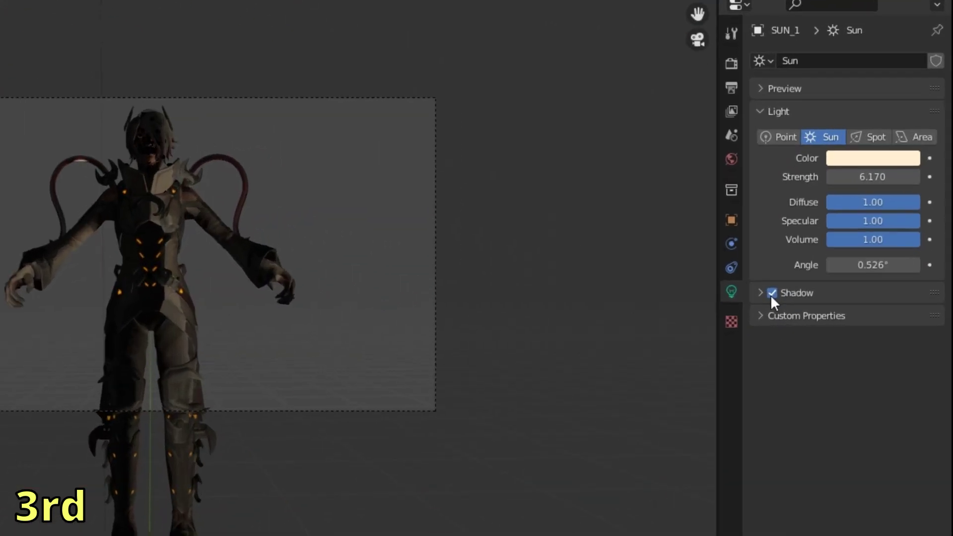
click(782, 295)
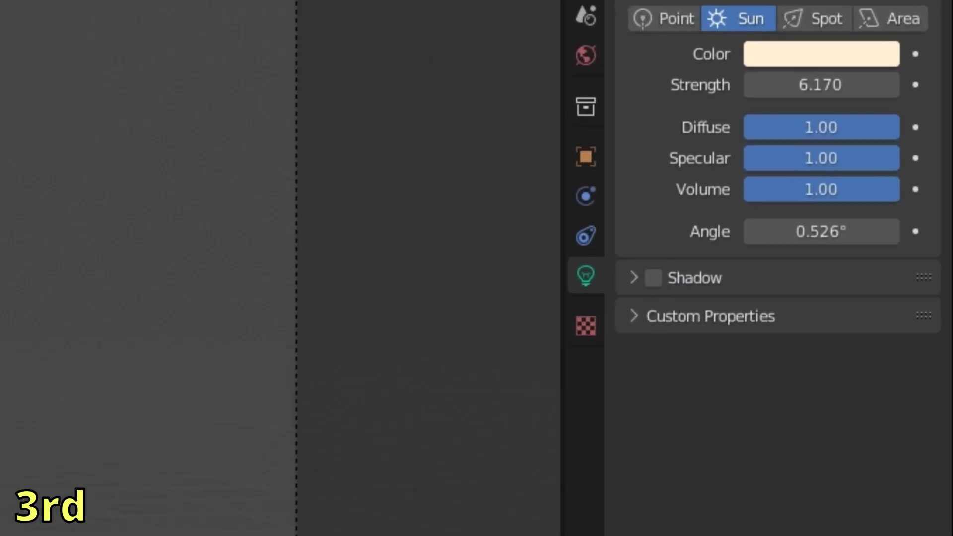
Duplicate the SUN_1 light and rename the copy SUN_2.
click(813, 90)
key(ctrl+c)
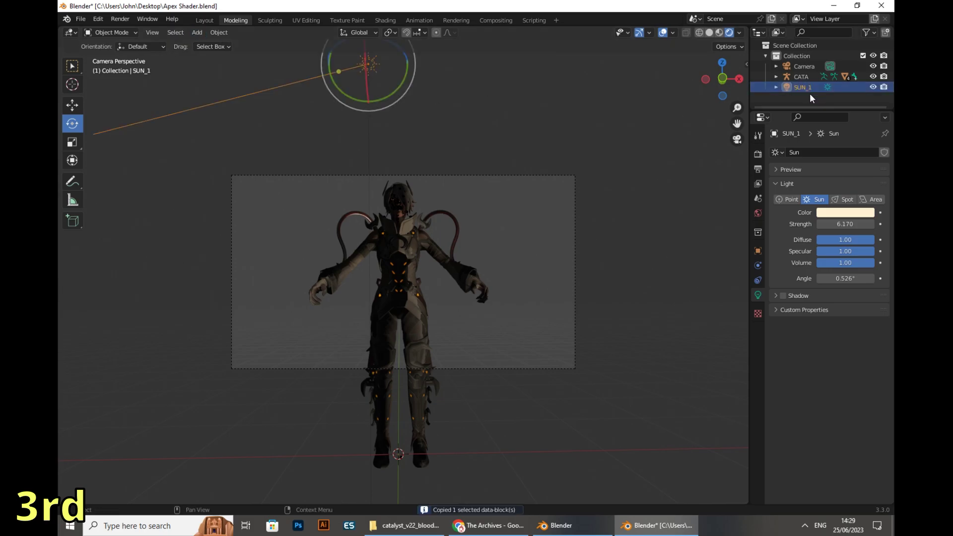
key(ctrl+v)
double_click(804, 98)
text(SUN_2)
Move SUN_2 toward positive X, away from SUN_1, and tint its light pale blue.
click(72, 106)
drag(368, 64, 547, 61)
click(72, 123)
click(831, 212)
drag(823, 100, 825, 105)
Rotate SUN_2 so its light falls on the character's front, and check it through the camera.
drag(544, 75, 586, 106)
scroll(415, 185, up, 3)
middle_drag(415, 185, 467, 132)
key(KP_0)
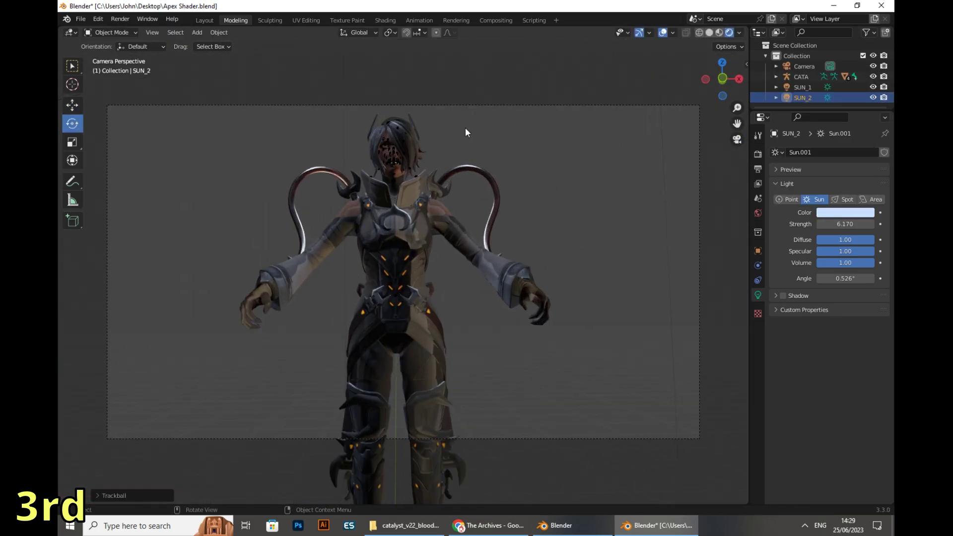
Refine SUN_2's light direction with further free rotations, judging the light on the character at close and wide range.
scroll(465, 132, down, 4)
key(r)
key(r)
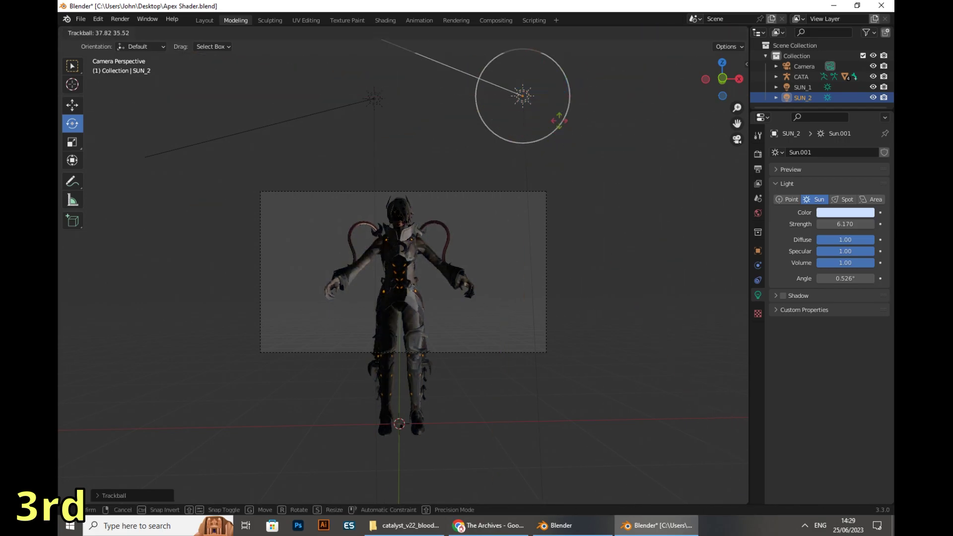
drag(537, 98, 560, 106)
middle_drag(616, 144, 639, 152)
key(KP_0)
scroll(596, 57, up, 2)
drag(596, 57, 576, 50)
scroll(497, 99, down, 3)
mouse_move(483, 99)
mouse_down()
mouse_move(496, 101)
mouse_move(494, 114)
mouse_up()
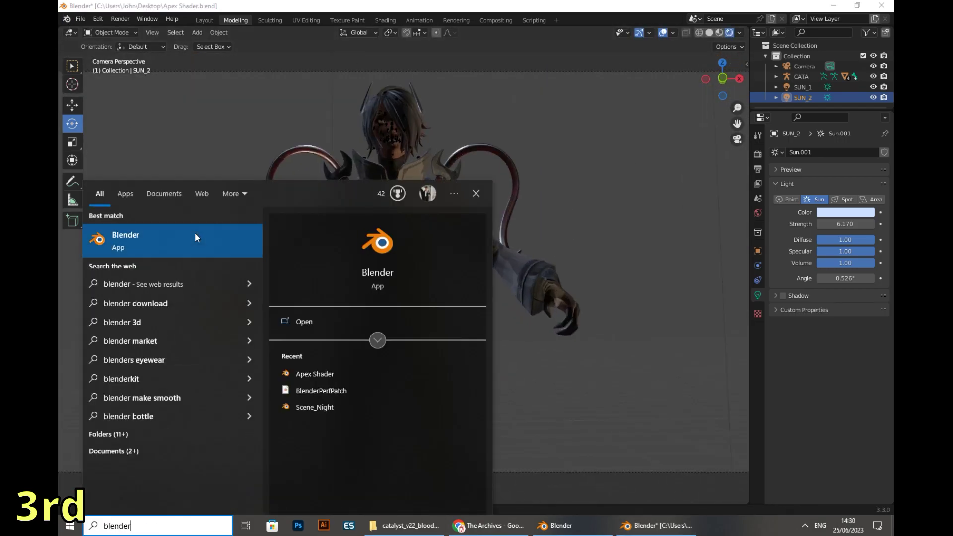
click(195, 236)
click(81, 18)
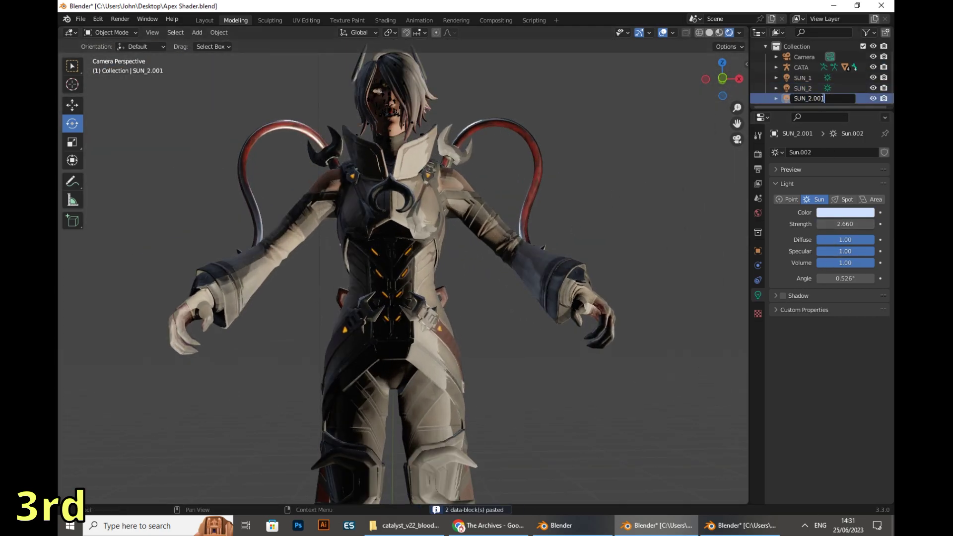
Tint SUN_3's light pale pink and move the light to the negative X side of the character.
click(845, 213)
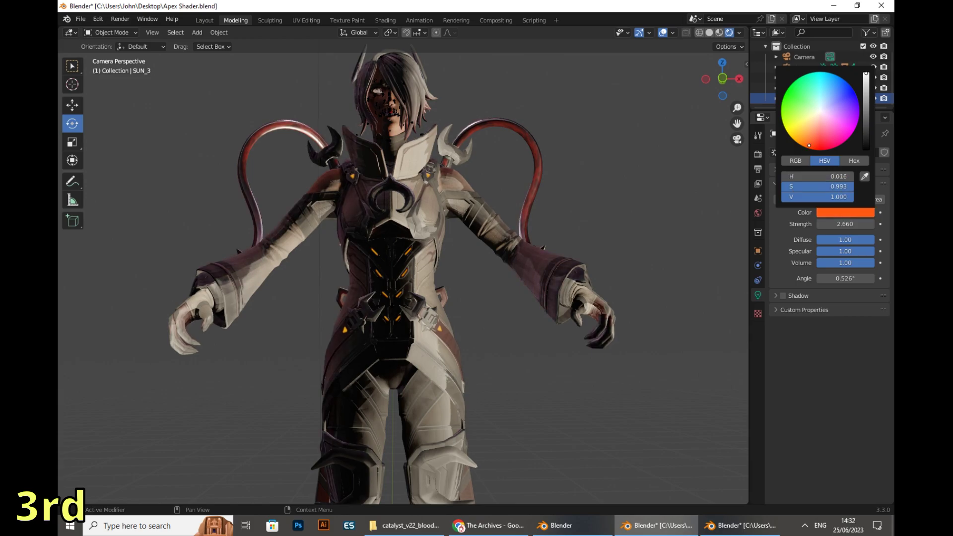
scroll(397, 258, down, 6)
click(72, 105)
drag(523, 95, 290, 157)
Rotate SUN_3 to light the character from the negative X side, and check the result through the camera.
scroll(296, 132, up, 1)
scroll(296, 132, up, 1)
click(72, 124)
drag(258, 120, 278, 130)
drag(270, 99, 378, 122)
drag(248, 122, 278, 101)
click(723, 222)
scroll(723, 222, up, 3)
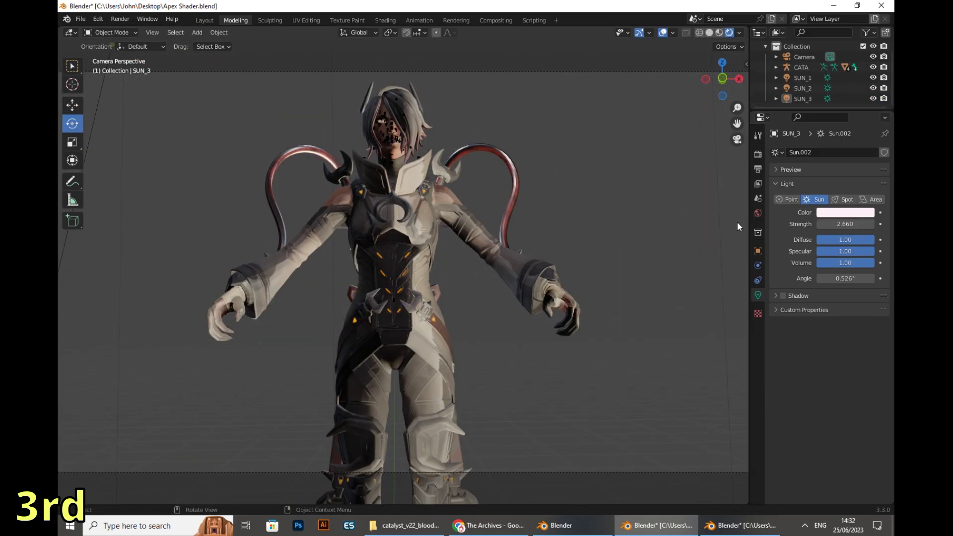
scroll(416, 252, down, 3)
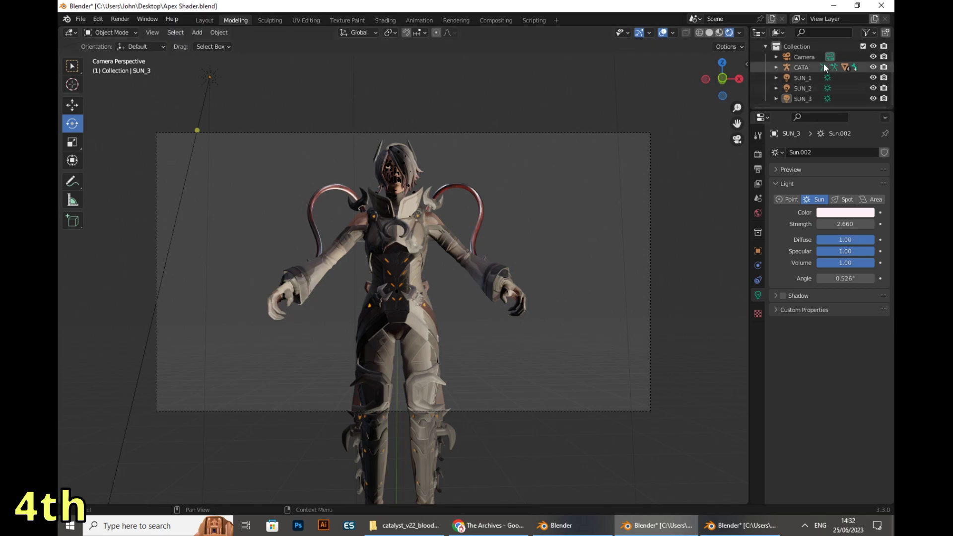
Select the CATA armature in the scene.
click(802, 68)
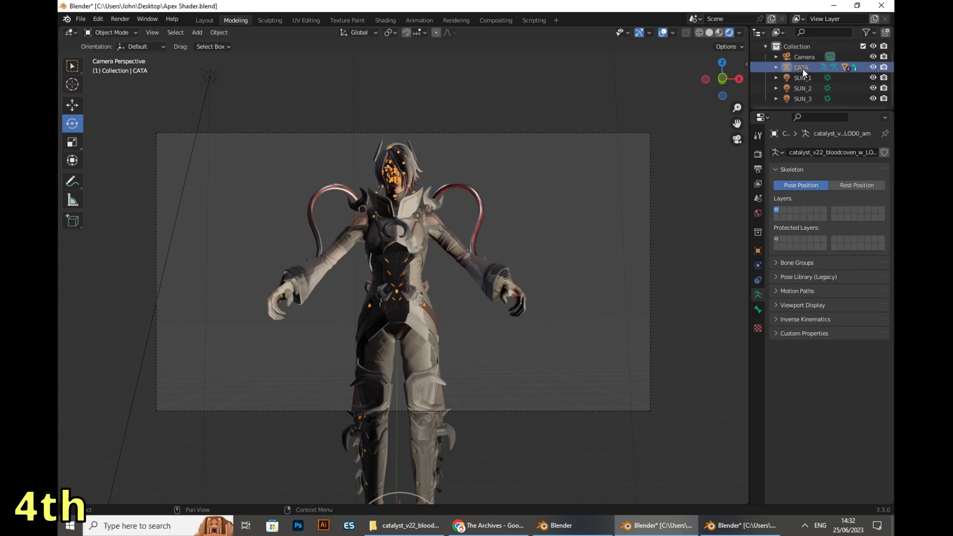
scroll(532, 183, down, 2)
scroll(530, 185, down, 6)
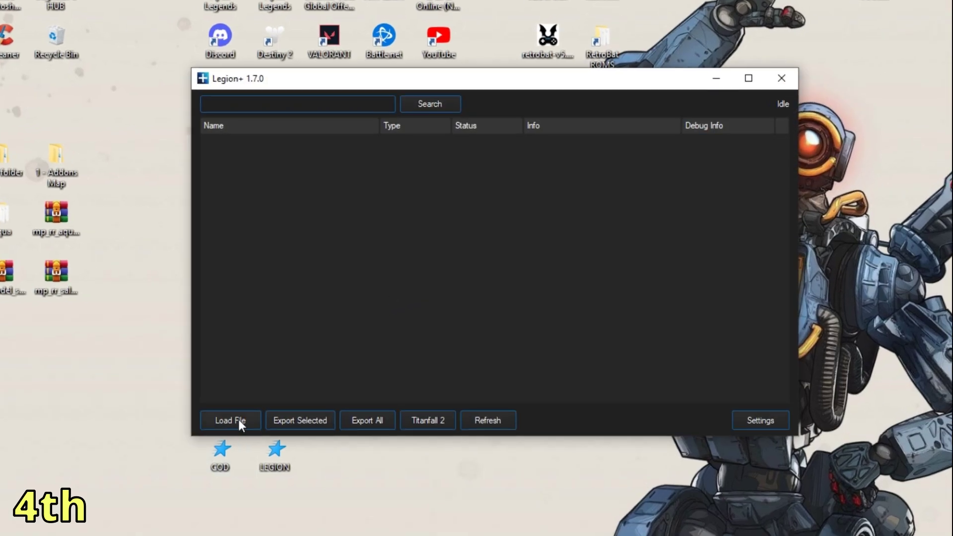
In Legion+, load root_lgnd_skins.rpak from the Apex Legends paks folder and set the load settings to load animations.
click(240, 420)
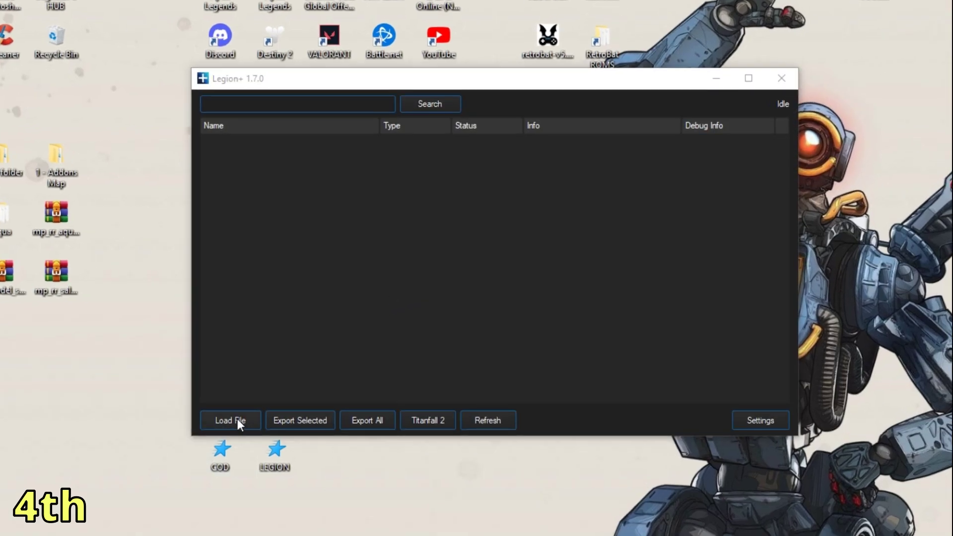
click(278, 235)
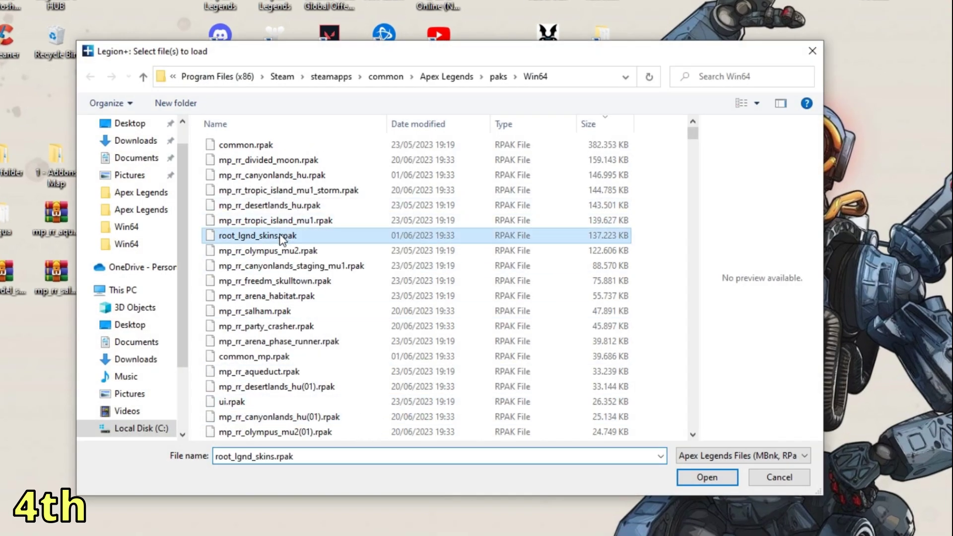
click(707, 477)
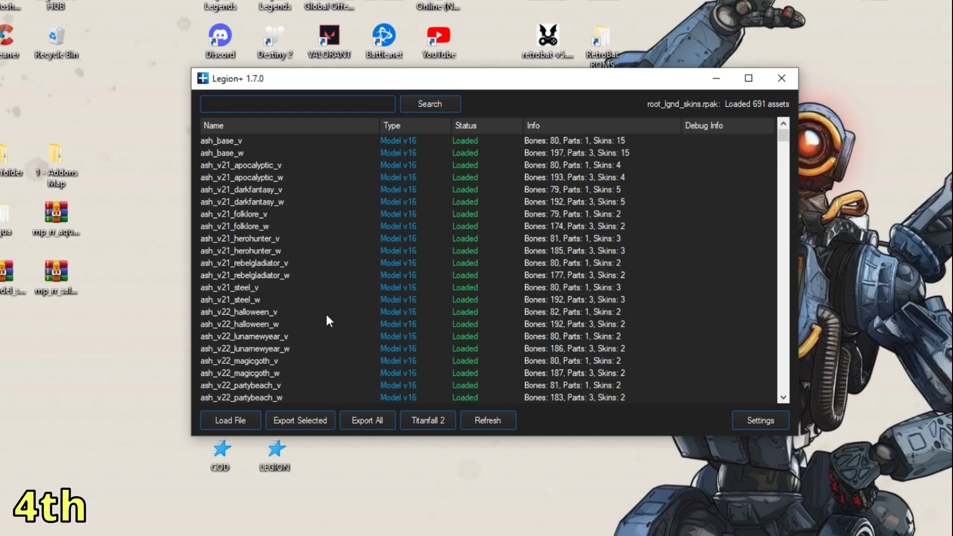
click(750, 418)
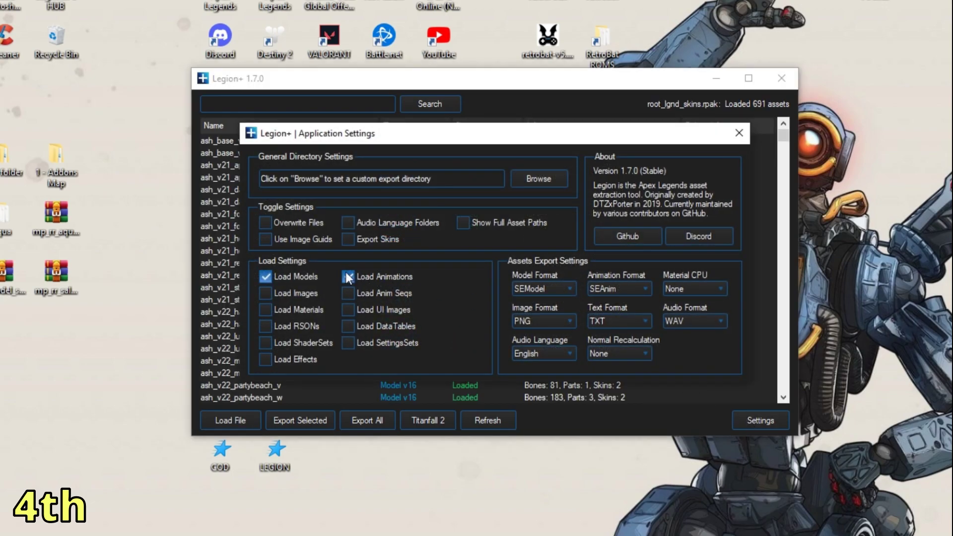
click(739, 134)
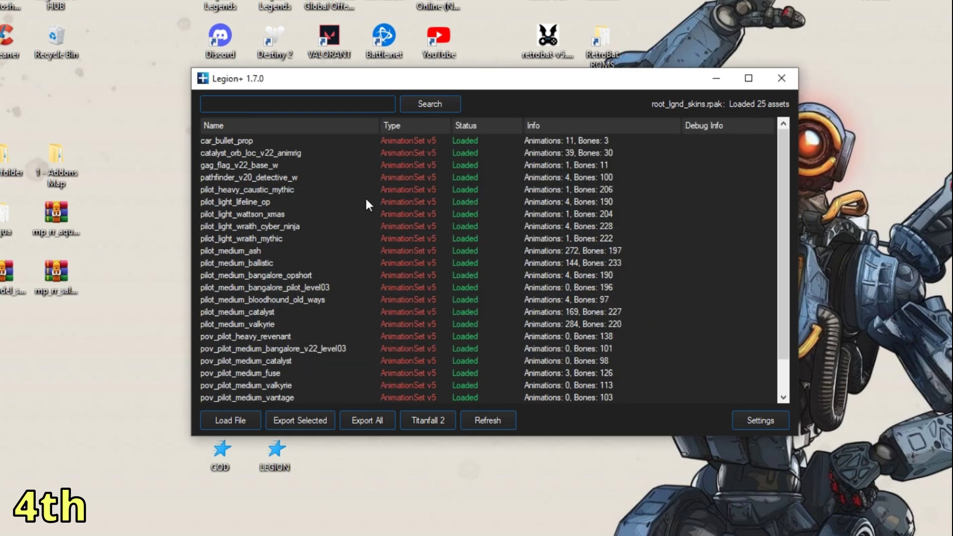
Export the pilot_medium_catalyst animation set and close Legion+.
scroll(366, 198, down, 1)
click(343, 276)
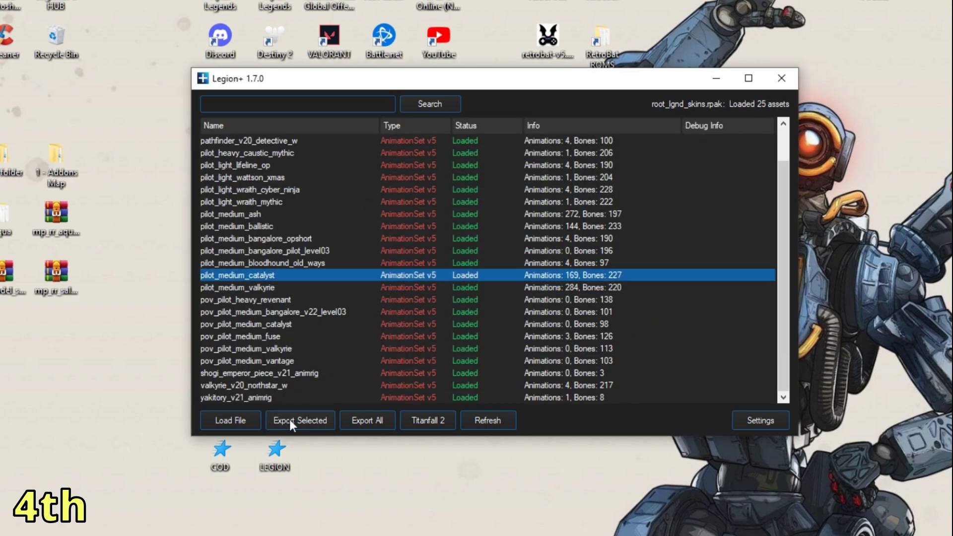
click(291, 420)
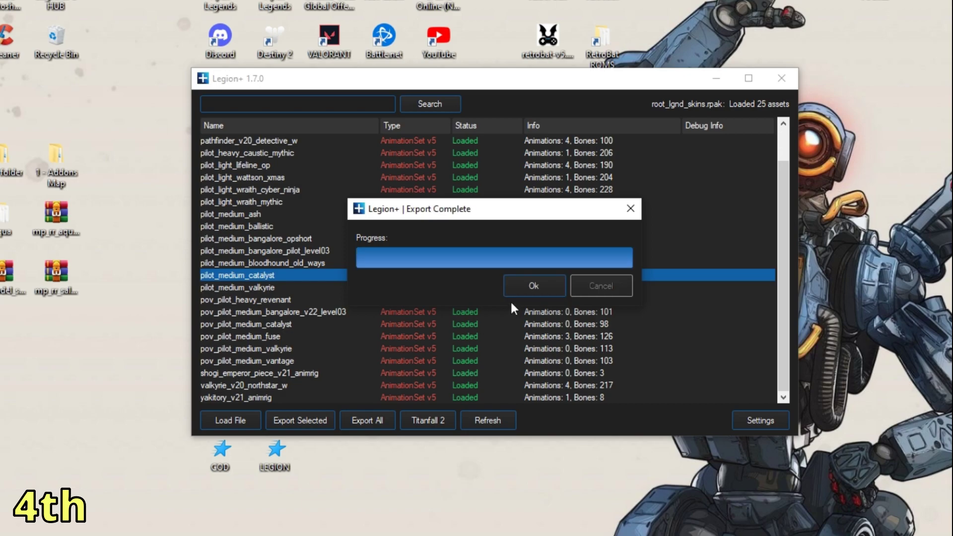
click(530, 287)
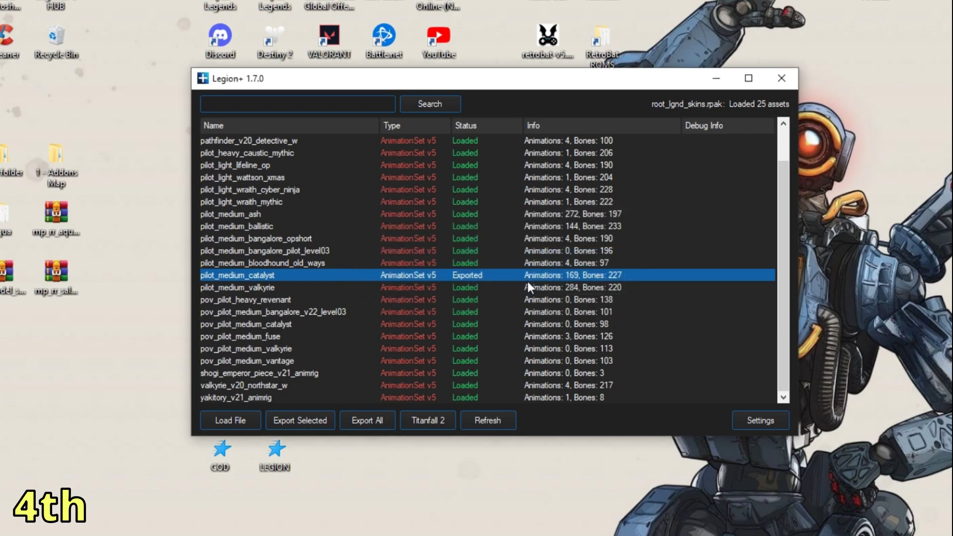
click(781, 78)
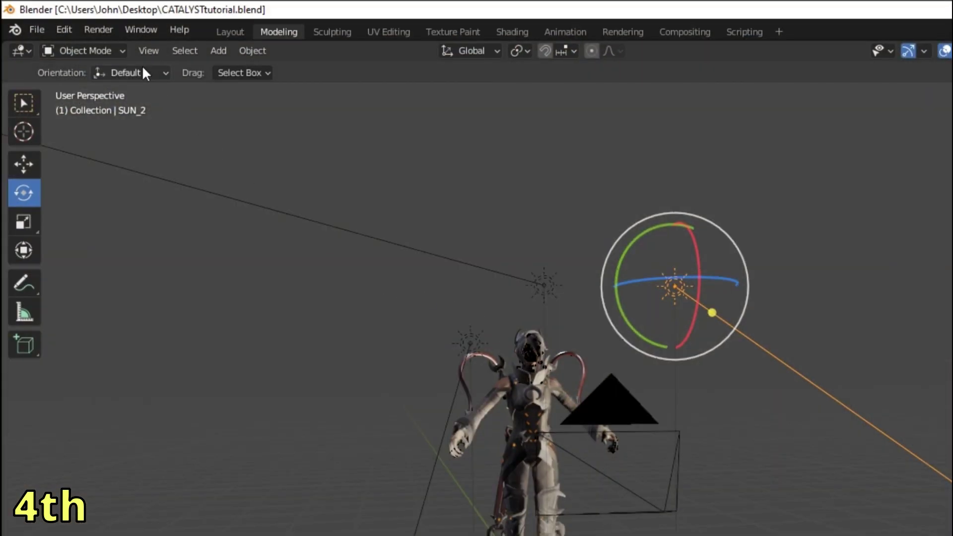
Try to import a SEAnim animation in Blender with SUN_2 selected.
click(35, 30)
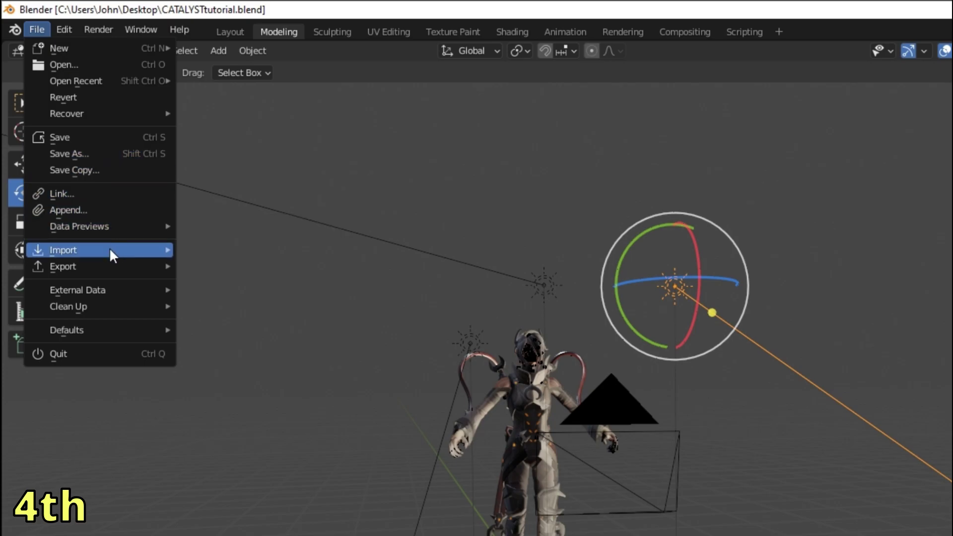
mouse_move(115, 251)
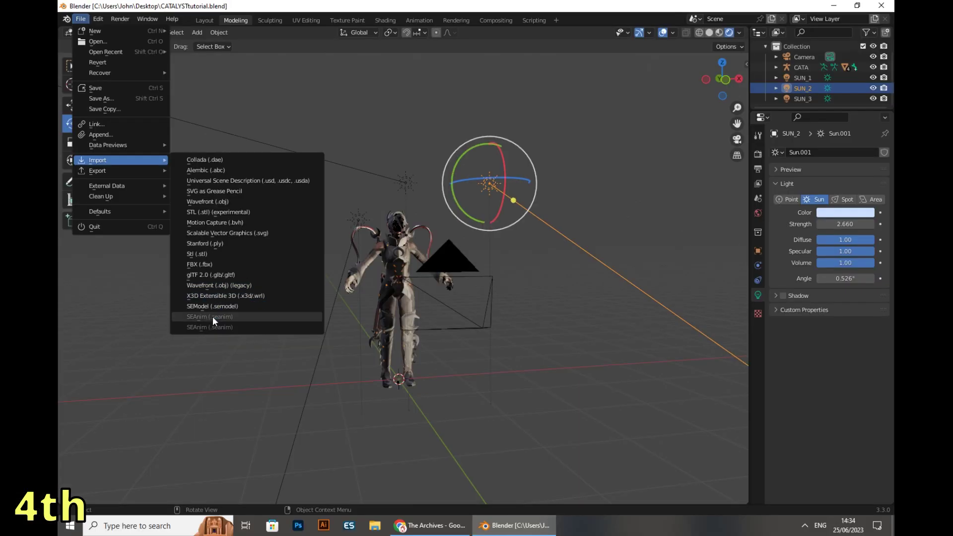
click(80, 18)
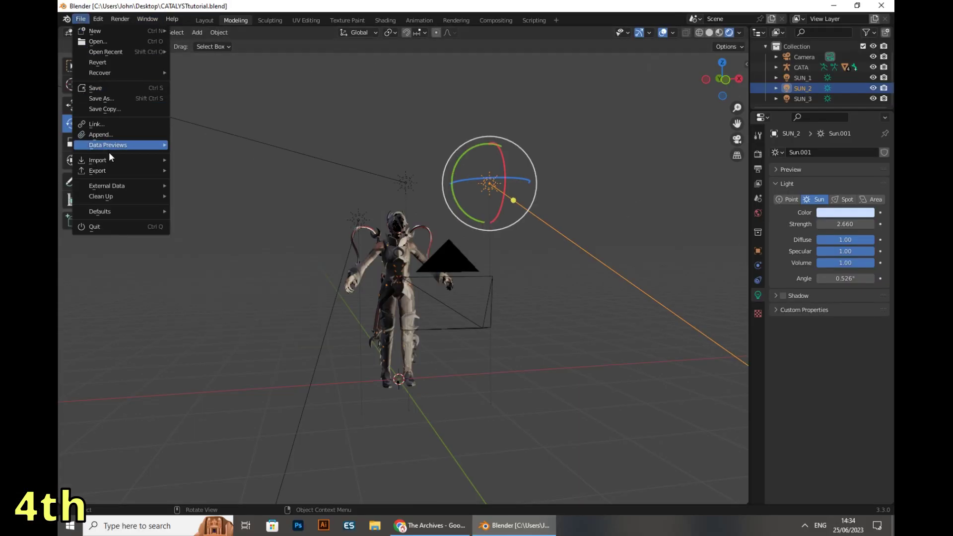
mouse_move(110, 159)
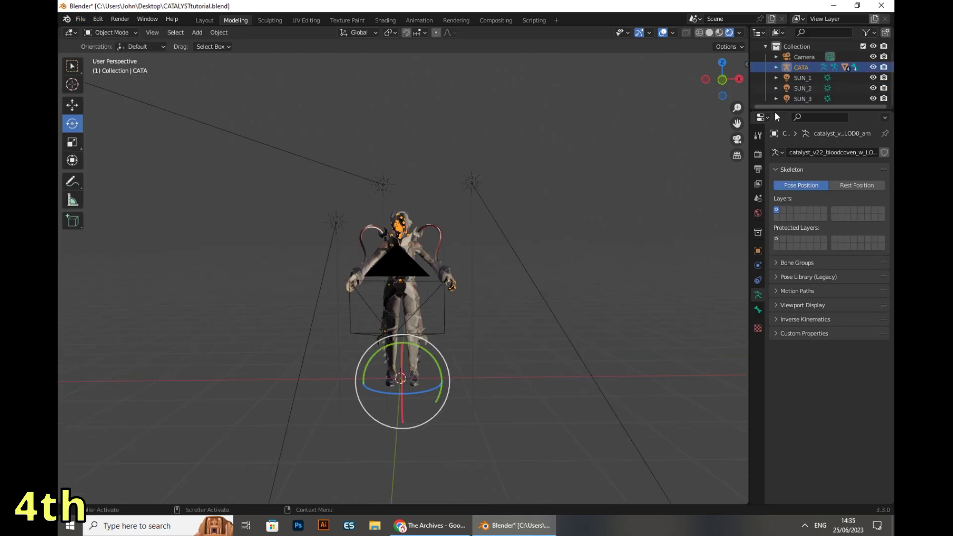
Start a SEAnim import for the CATA armature and go to the animations folder inside the desktop BLENDER folder.
click(80, 19)
mouse_move(131, 160)
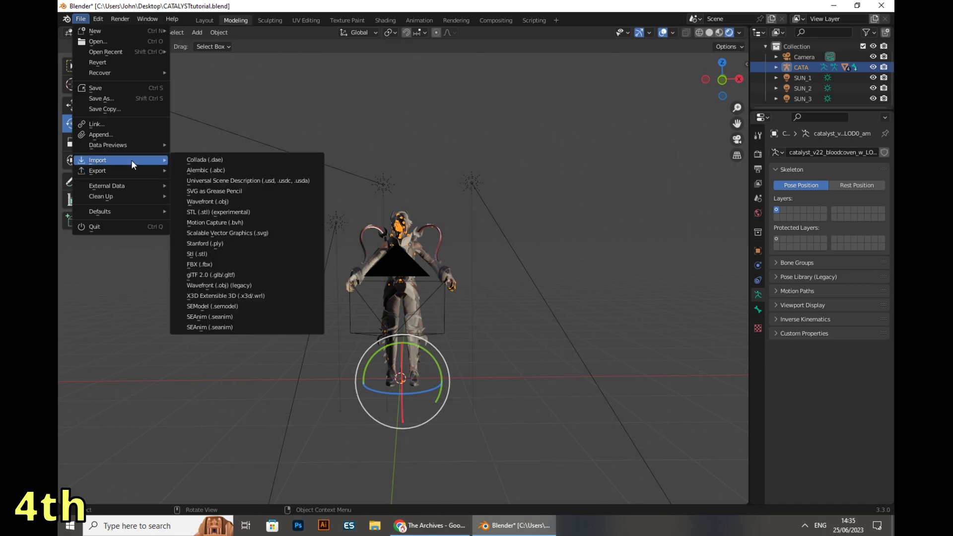
click(230, 315)
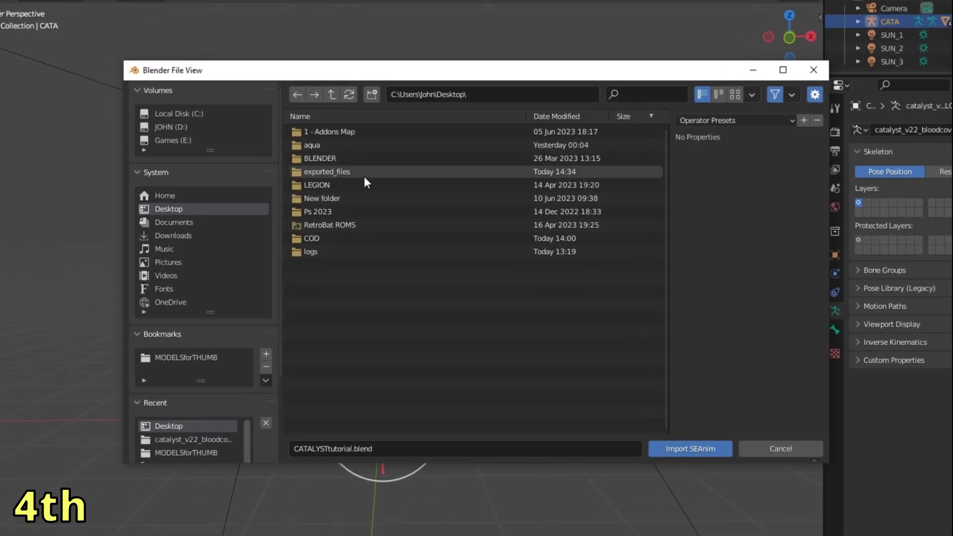
click(337, 158)
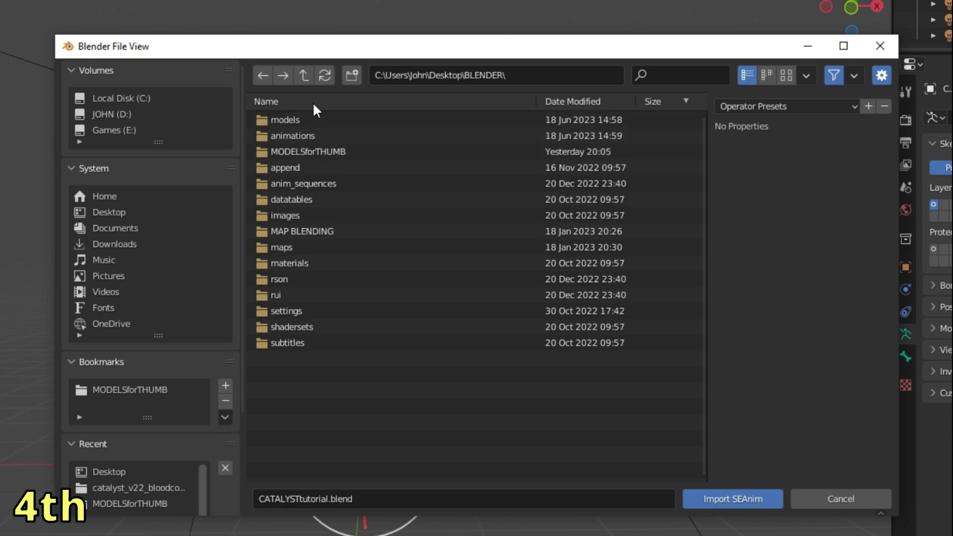
double_click(302, 137)
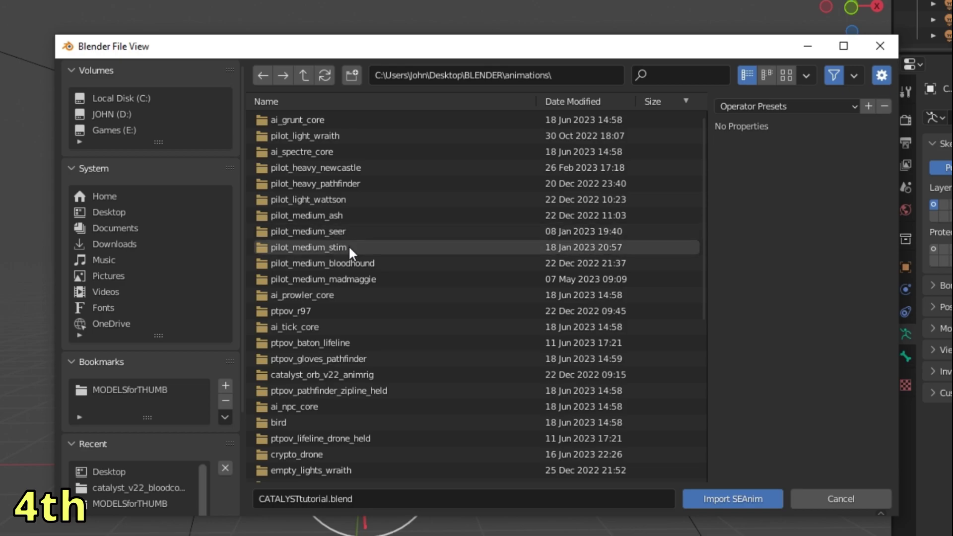
Look through the animation folders and the files in catalyst_orb_v22_animrig, filtering them by "gl".
scroll(347, 249, down, 2)
scroll(347, 254, down, 8)
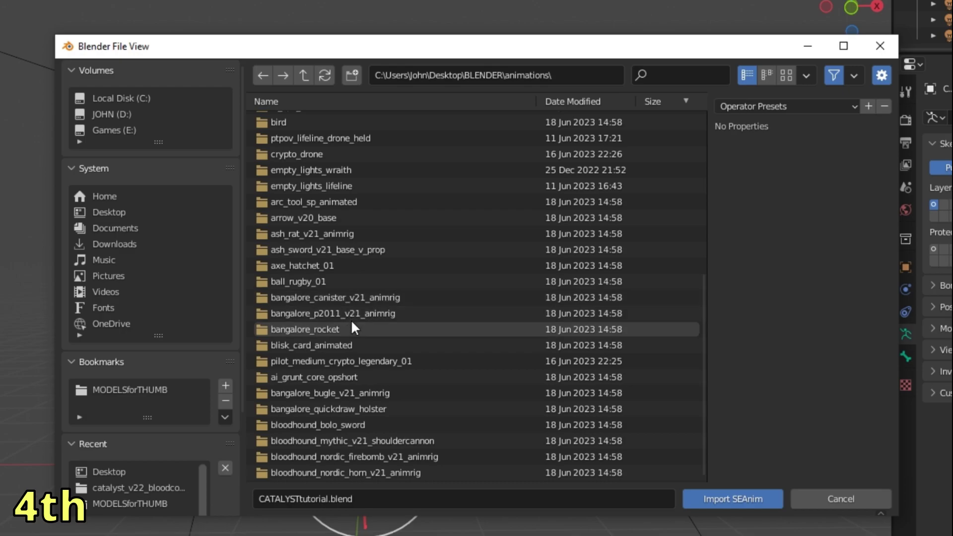
scroll(350, 328, up, 9)
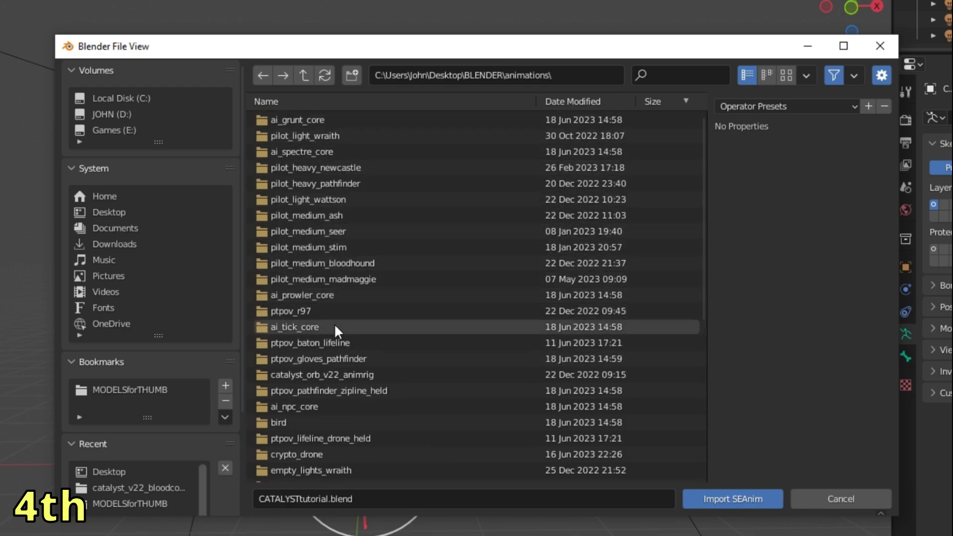
double_click(336, 374)
key(BackSpace)
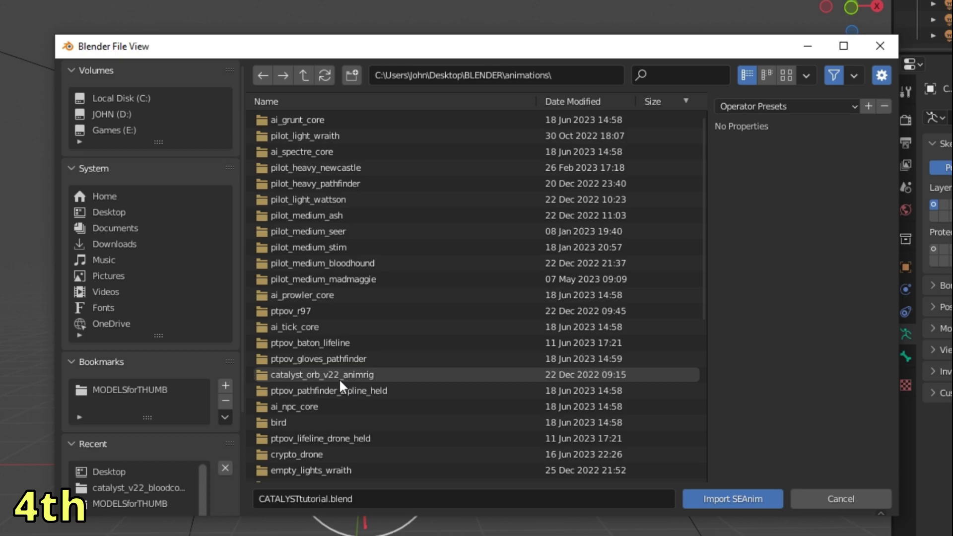
double_click(359, 375)
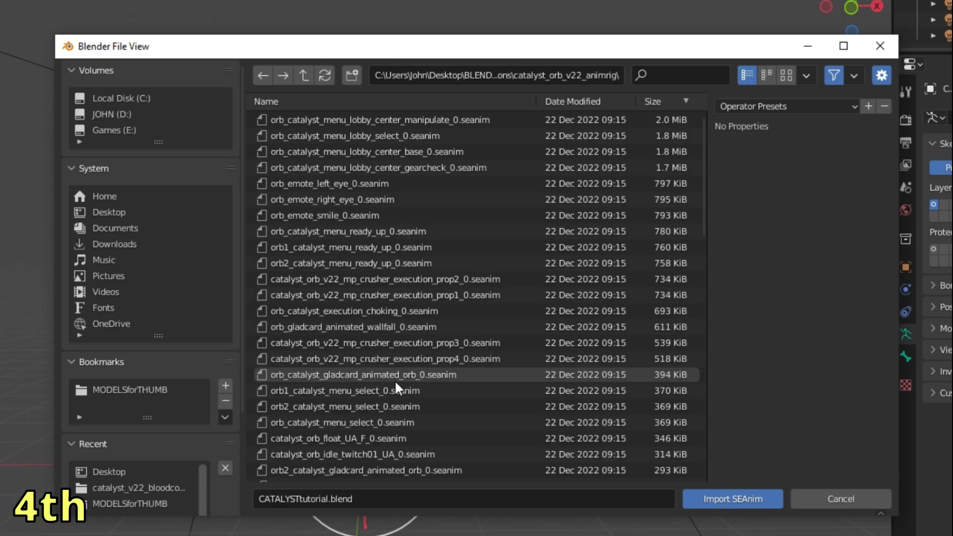
scroll(391, 379, down, 12)
scroll(401, 391, down, 5)
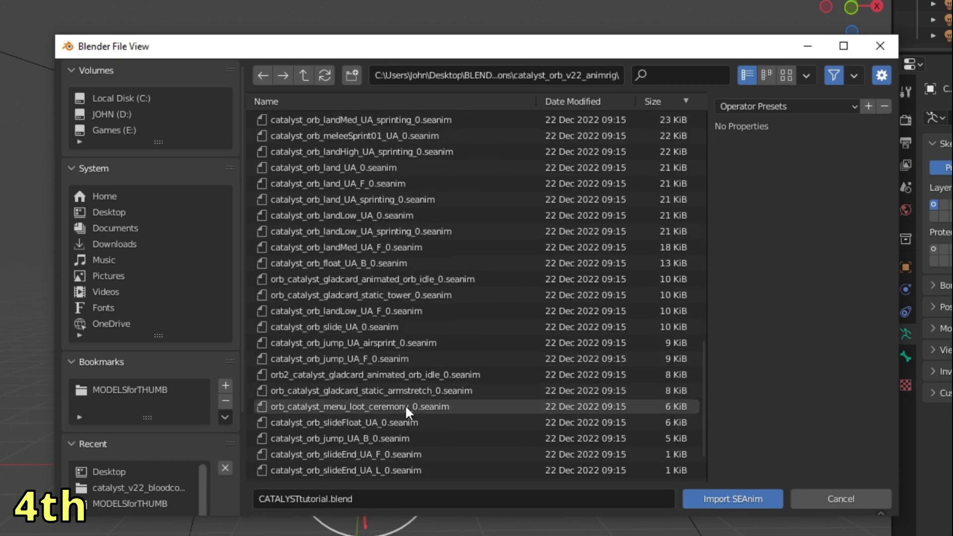
scroll(405, 406, up, 16)
scroll(400, 408, up, 2)
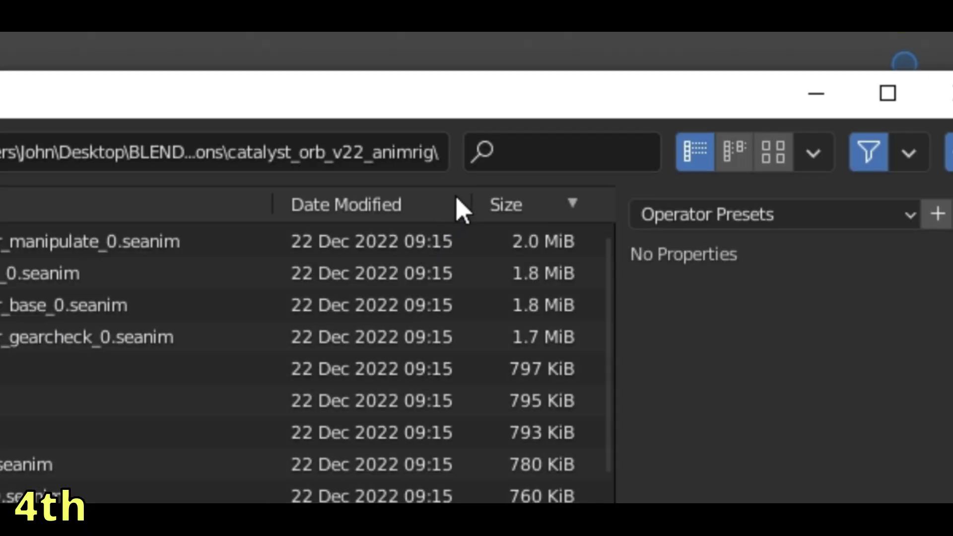
click(554, 156)
text(gl)
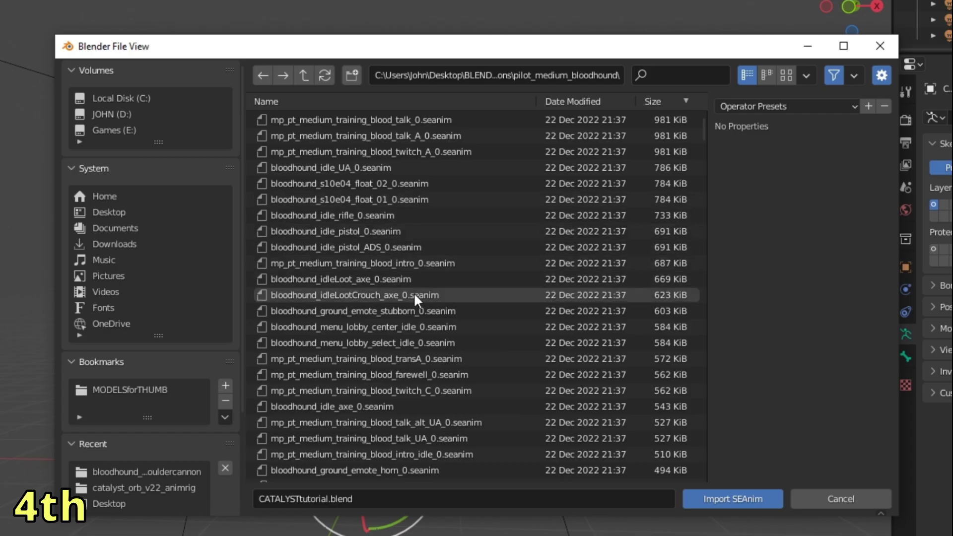
Import the bloodhound_ground_emote_stubborn_0.seanim animation onto the CATA armature.
click(404, 314)
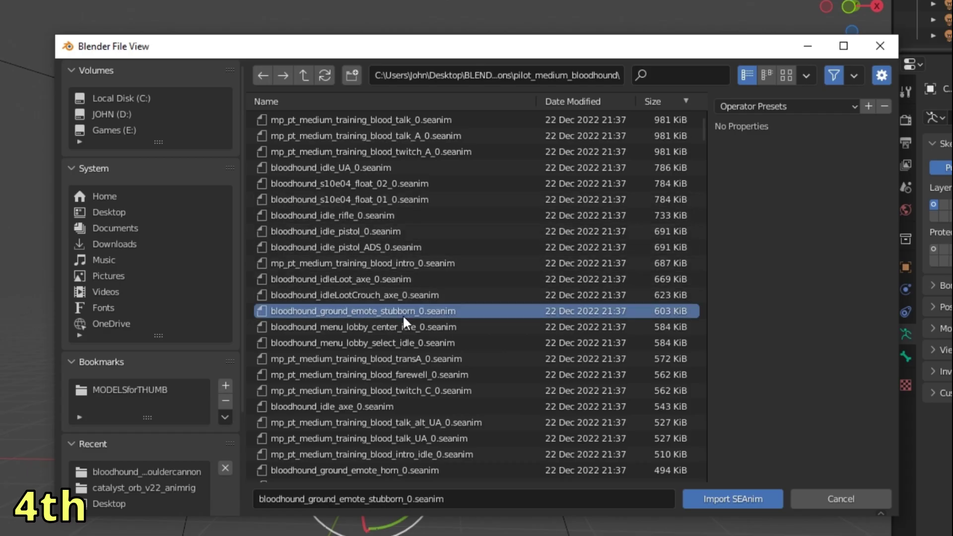
click(709, 501)
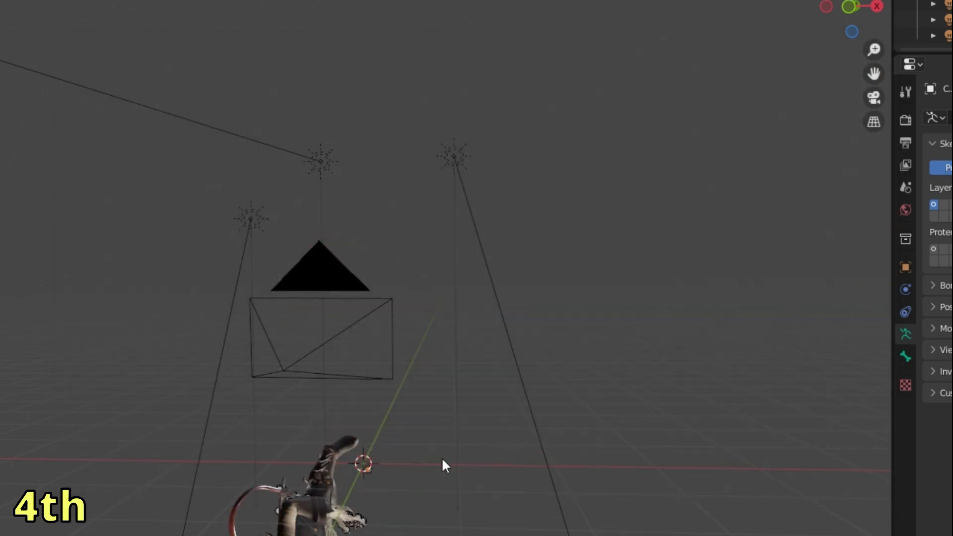
scroll(455, 462, down, 4)
middle_drag(465, 462, 487, 450)
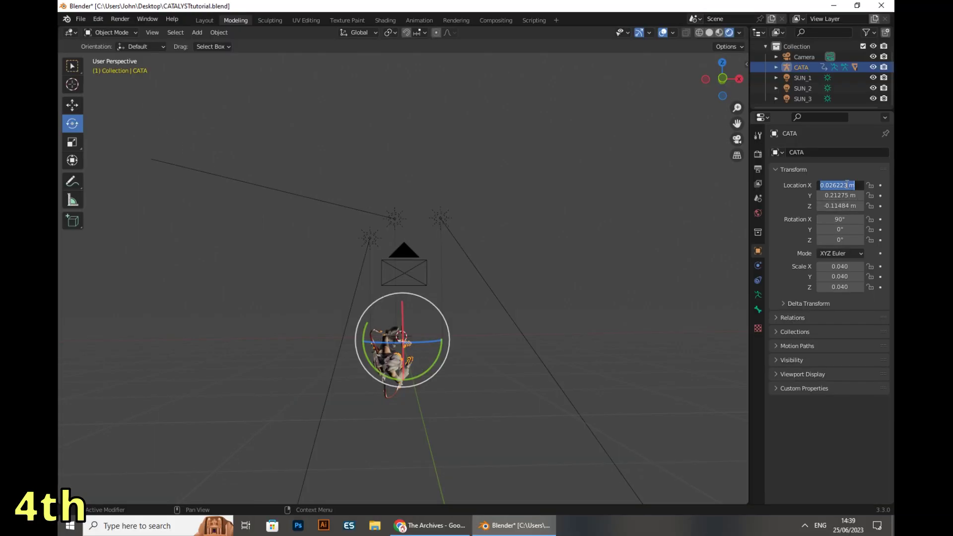
Switch the CATA armature to Object Mode and rotate it upright to about -5.4°, -3.8° and -115°, checking it through the camera.
key(Escape)
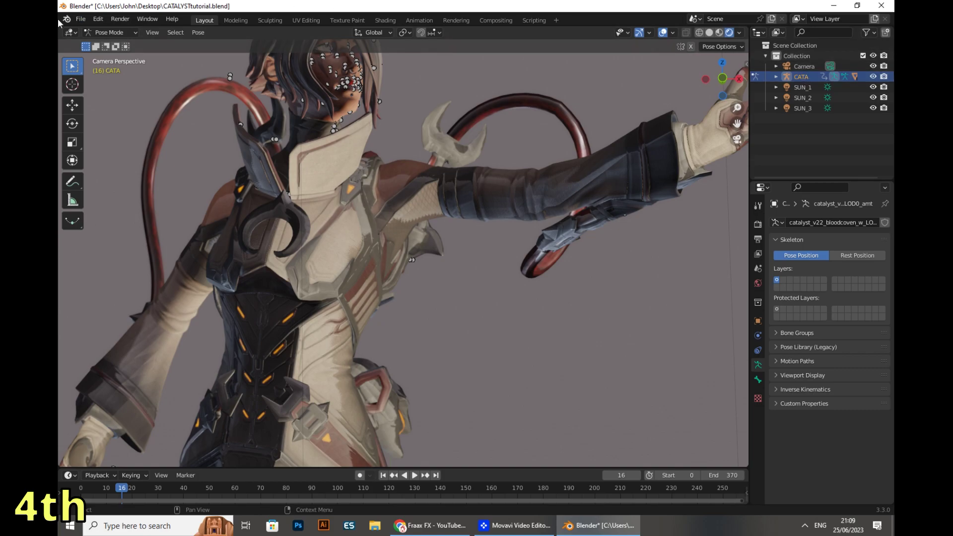
click(119, 33)
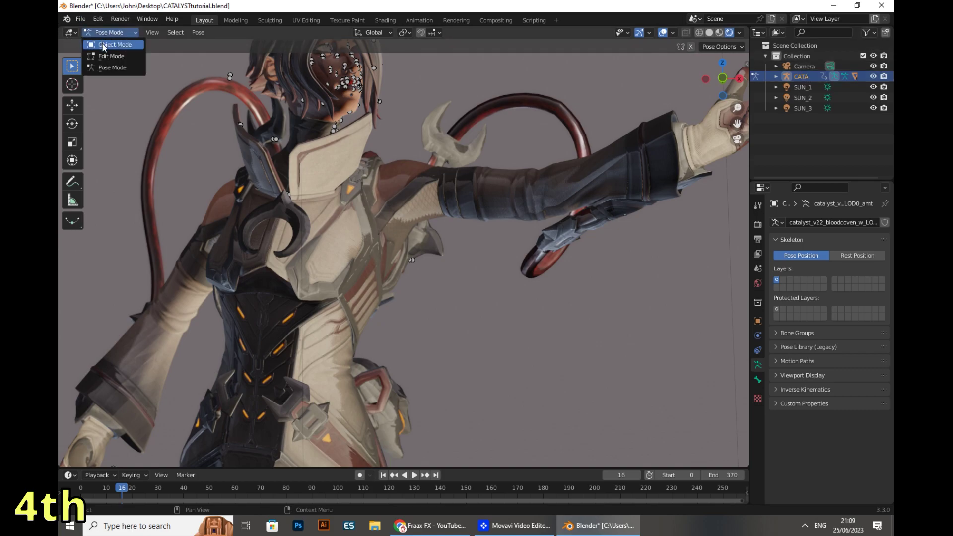
click(102, 46)
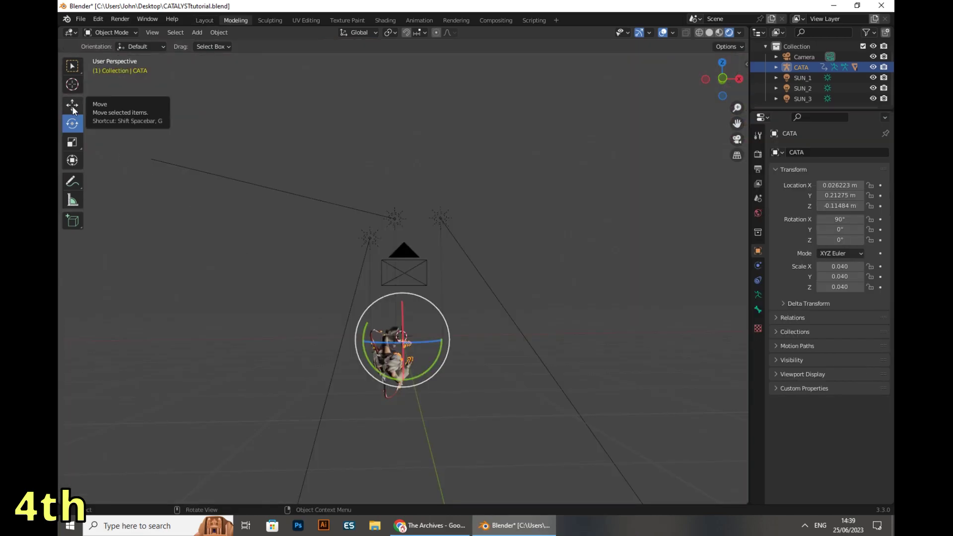
drag(397, 336, 358, 332)
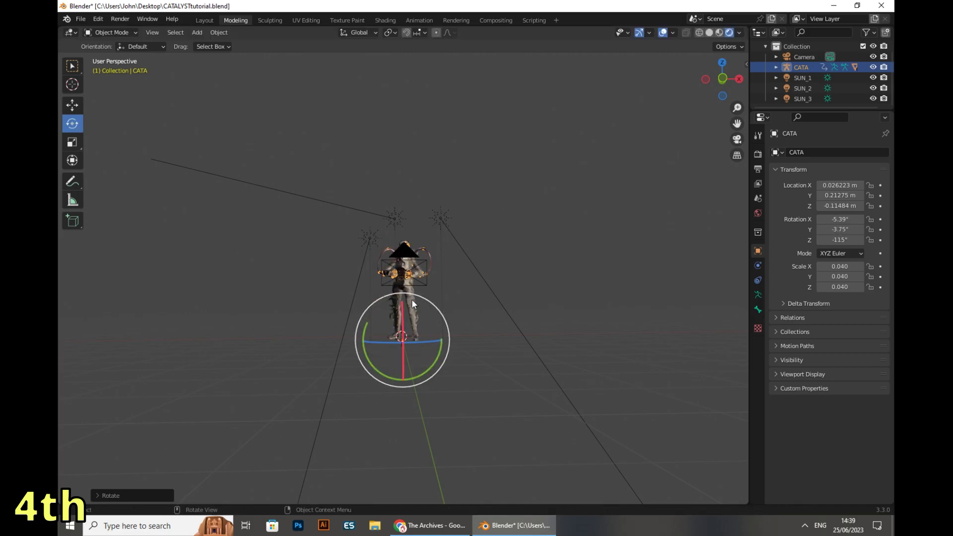
click(735, 141)
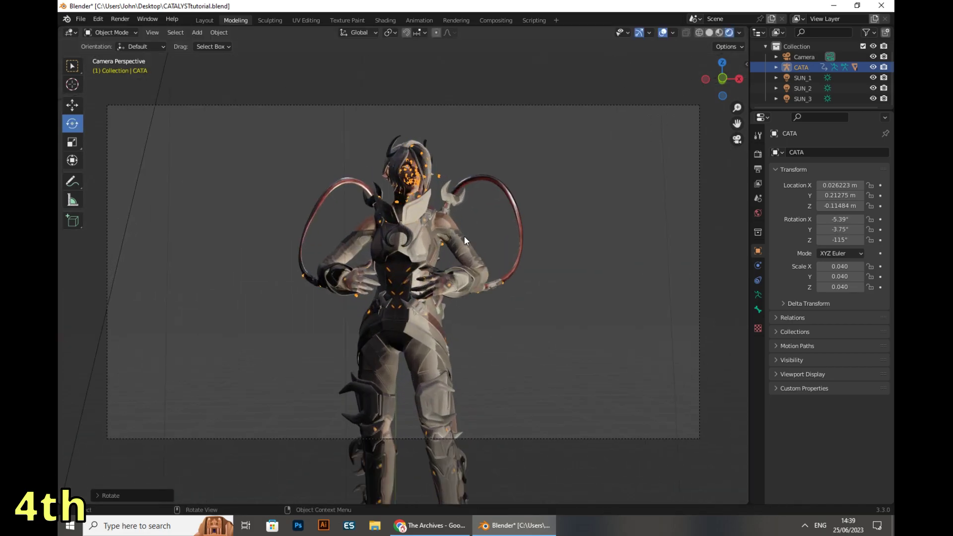
scroll(464, 237, down, 2)
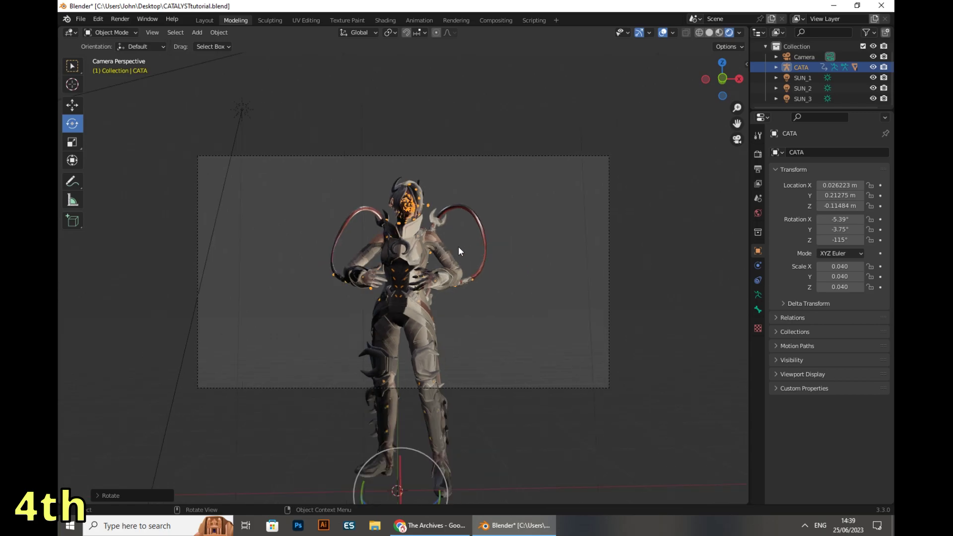
Switch to the Layout workspace with rendered shading and scrub through the animation to the pose at frame 16.
click(206, 21)
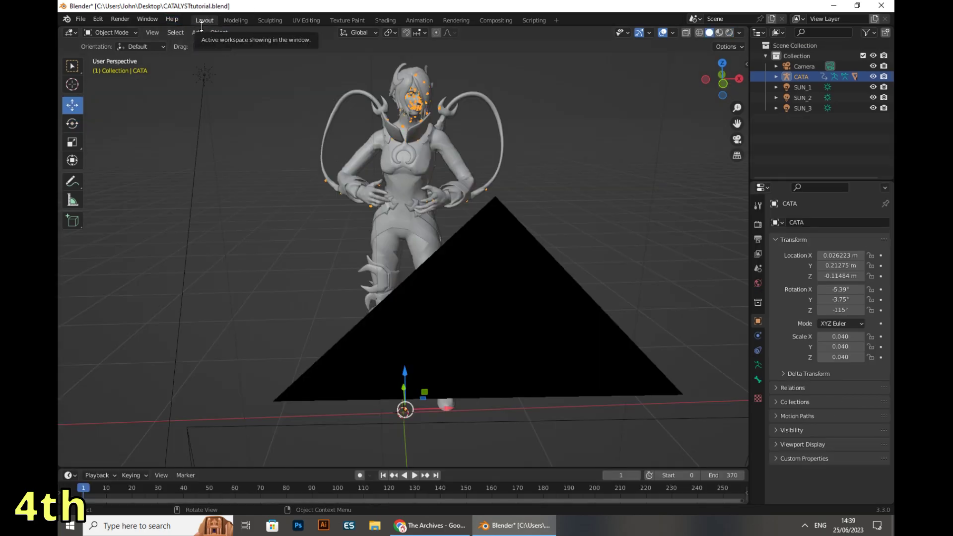
click(729, 32)
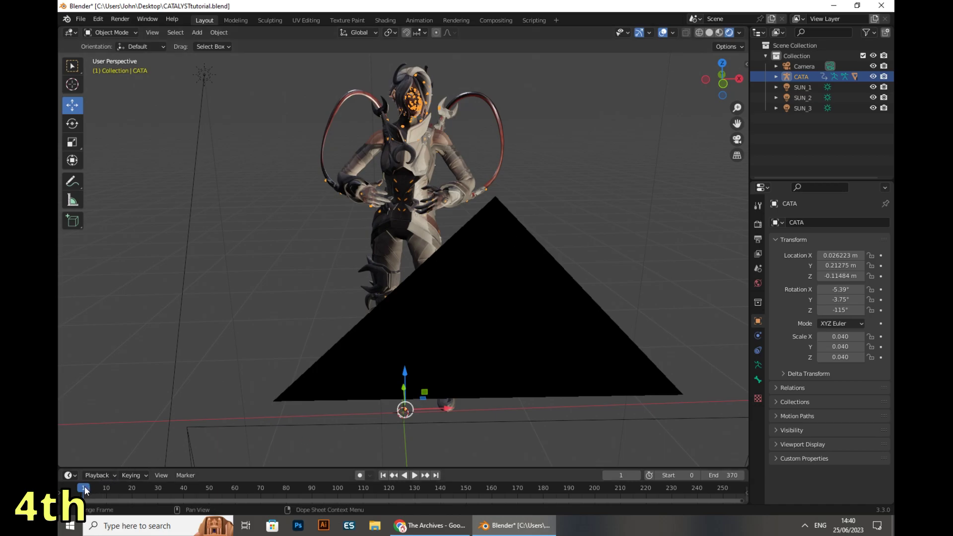
key(space)
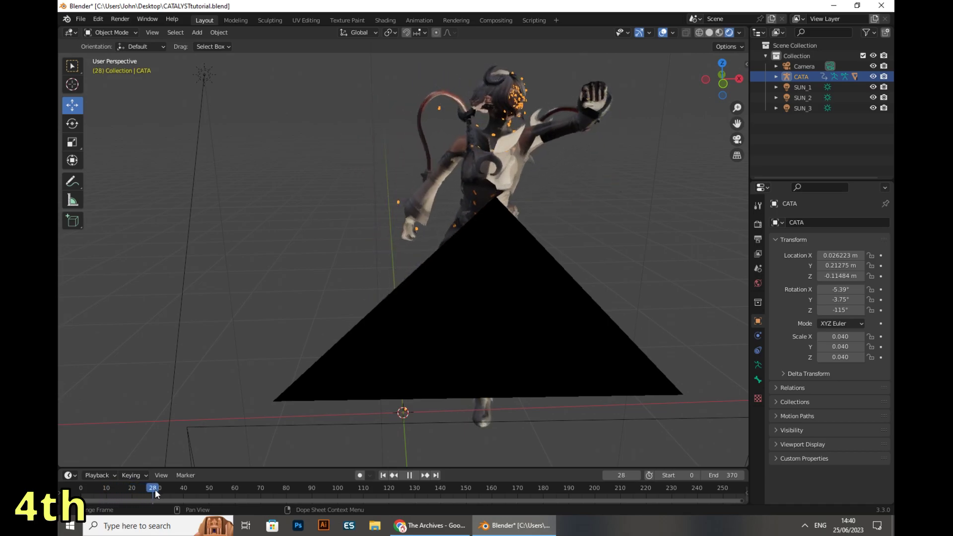
drag(168, 490, 124, 479)
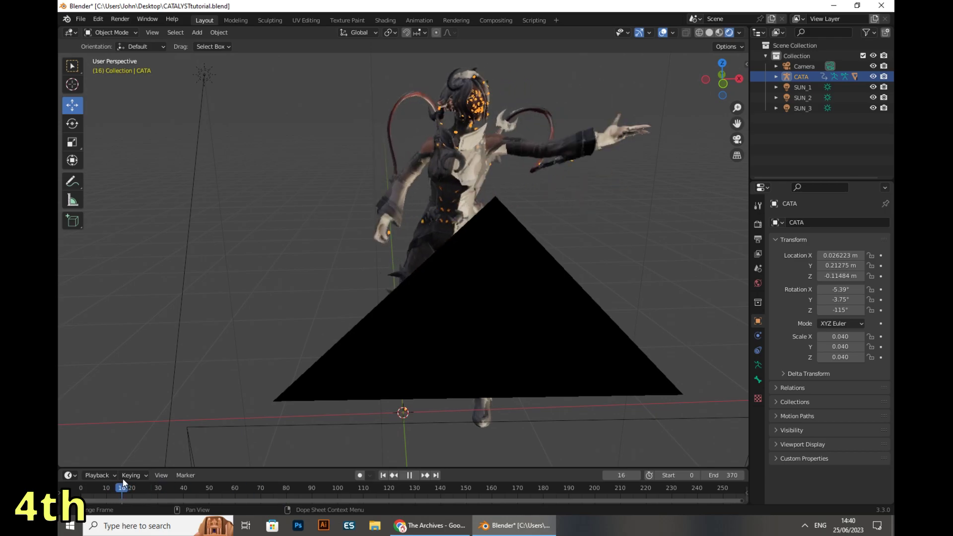
Move the CATA armature along the Y axis toward the camera until the upper body and outstretched arm fill the frame.
key(KP_0)
scroll(497, 397, down, 5)
scroll(447, 392, up, 1)
middle_drag(332, 404, 487, 348)
key(g)
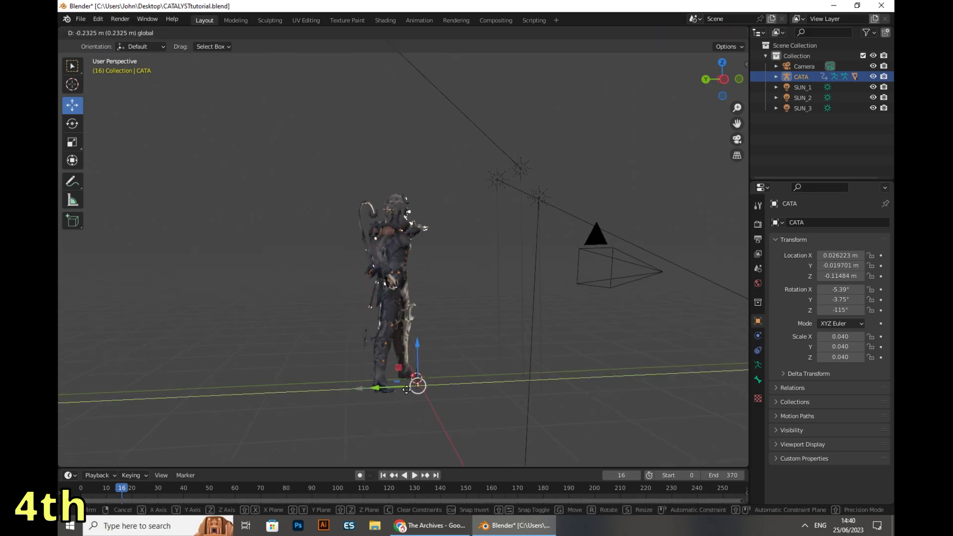
drag(482, 351, 483, 349)
key(KP_0)
drag(405, 385, 344, 422)
scroll(421, 222, up, 4)
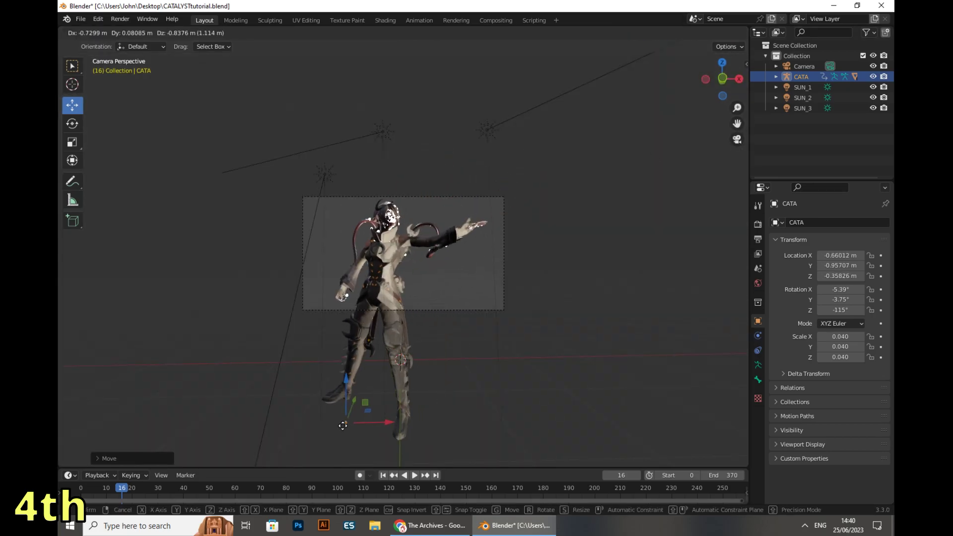
scroll(402, 243, down, 1)
Render a test image of the posed character and close the render window.
click(121, 19)
click(140, 27)
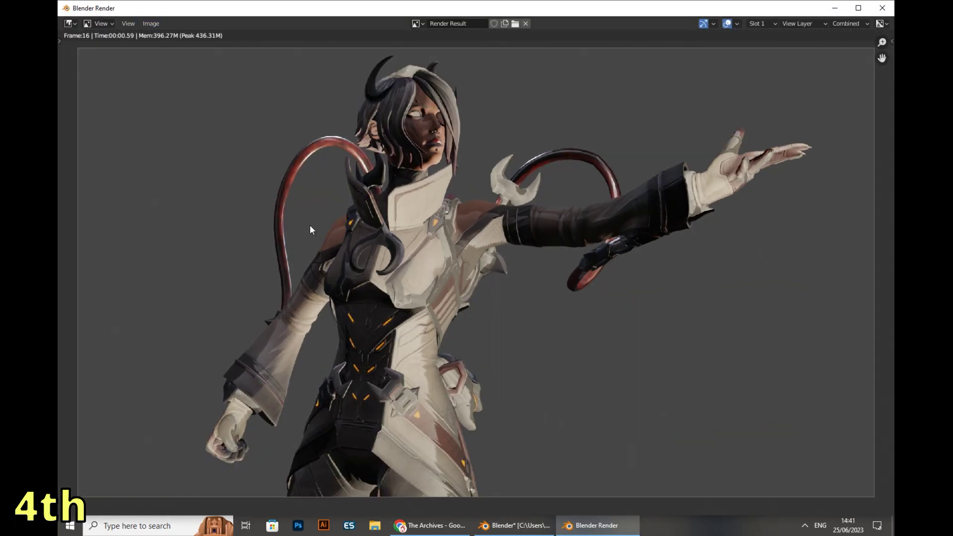
click(883, 8)
Set the output resolution to 3840 by 2160 px.
click(758, 302)
click(758, 282)
click(759, 239)
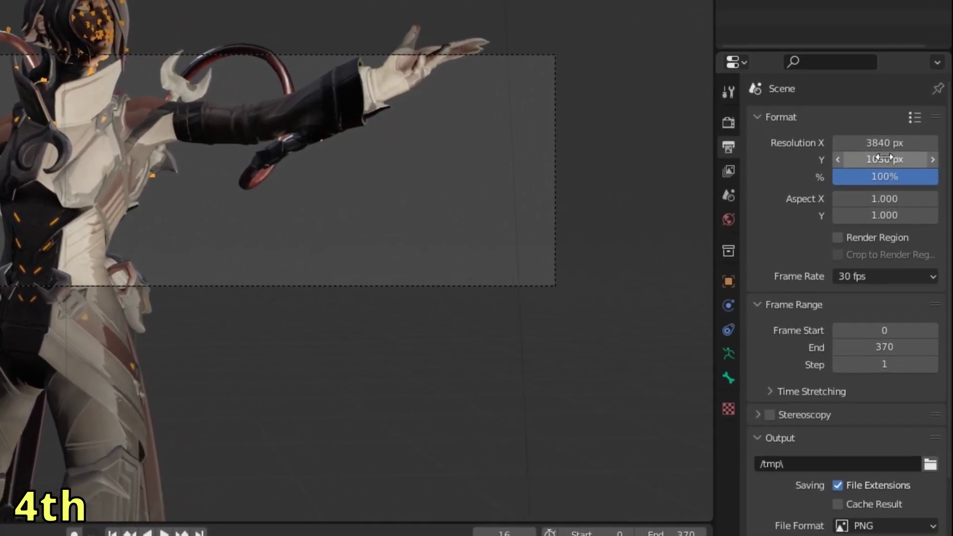
click(829, 202)
text(2160)
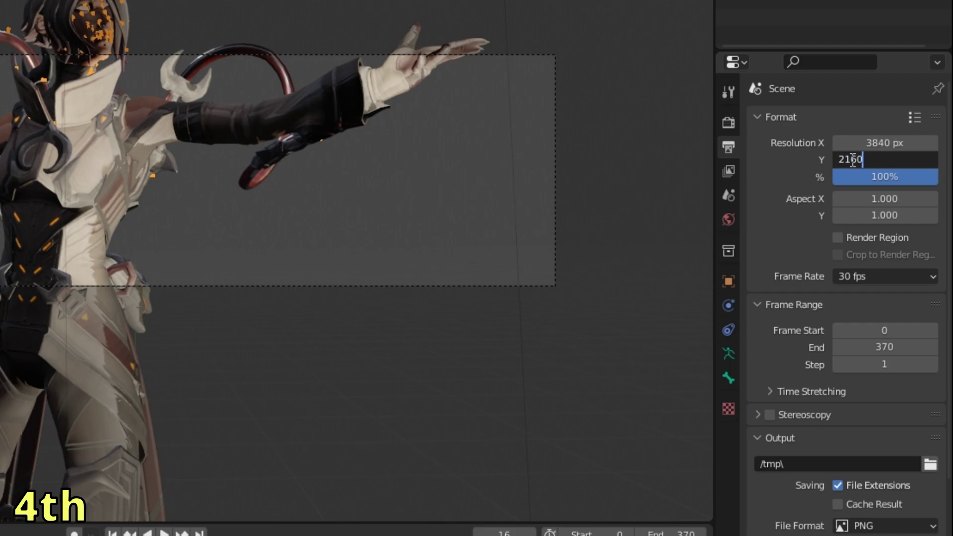
key(Return)
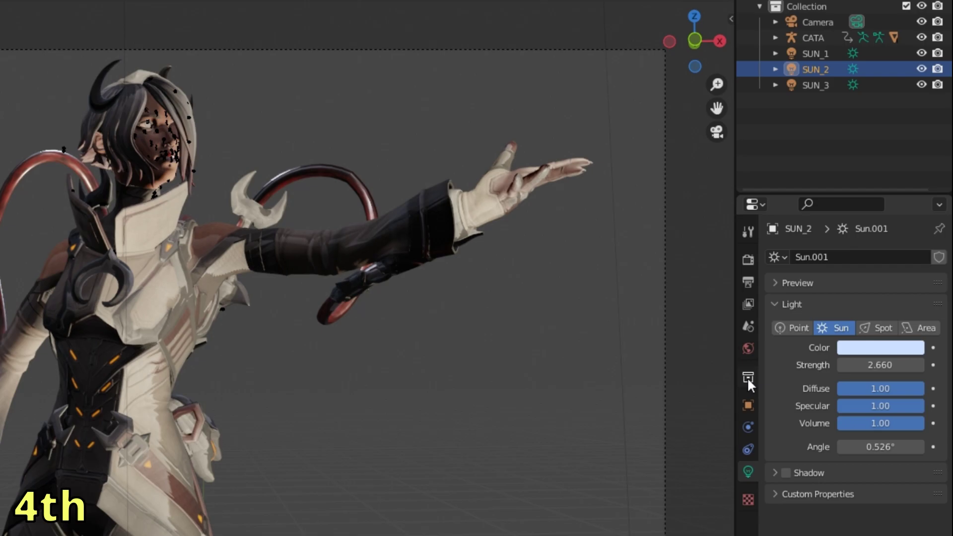
Select the Camera object and try out its lens Shift X and Shift Y, leaving both at 0.
click(818, 22)
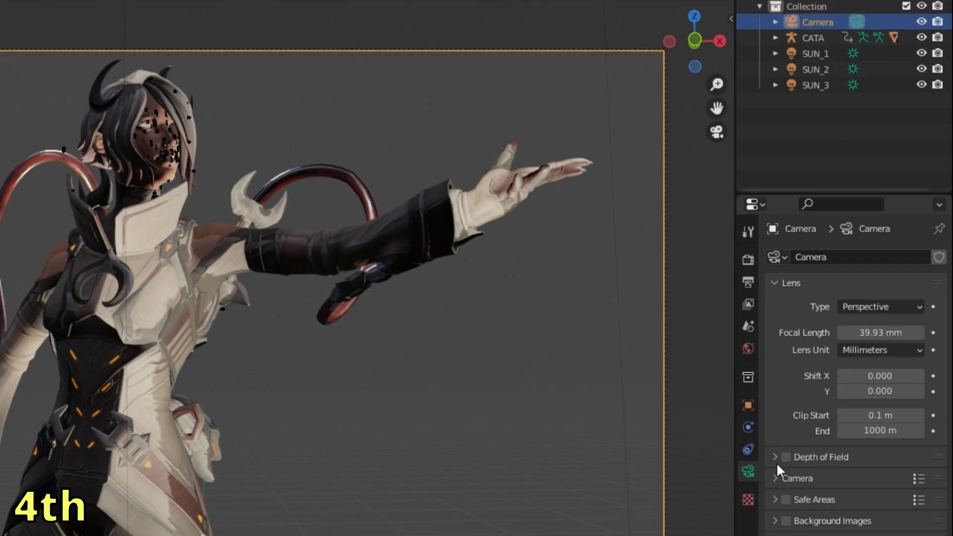
drag(867, 376, 834, 376)
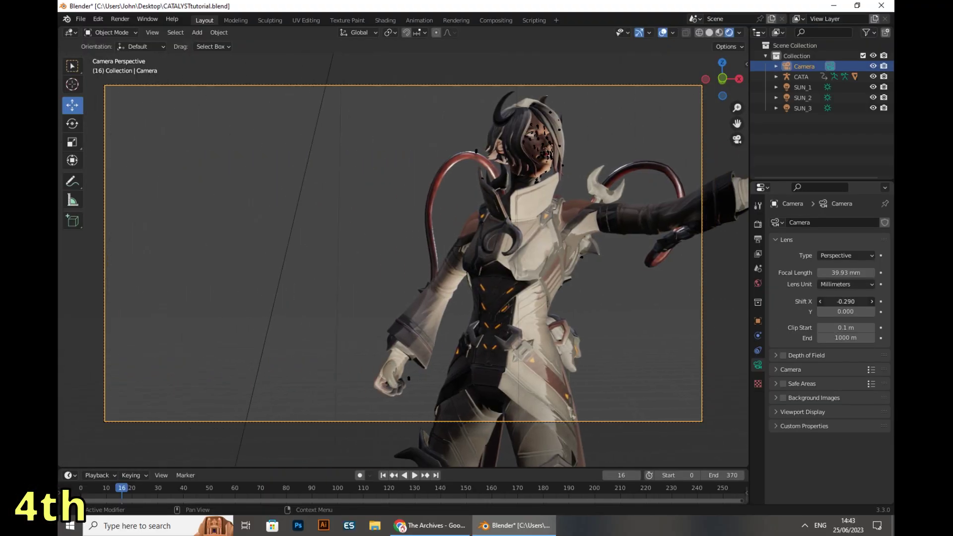
drag(832, 301, 870, 302)
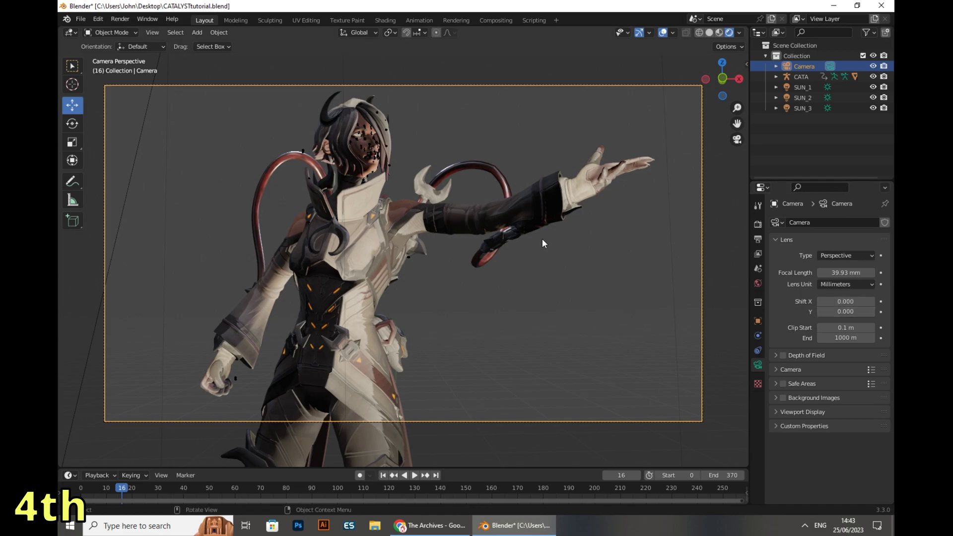
mouse_move(844, 312)
mouse_down()
mouse_move(864, 312)
mouse_move(795, 311)
mouse_move(864, 311)
mouse_move(805, 312)
mouse_move(844, 312)
mouse_up()
Enable the camera's depth of field and set its focus distance to about 8.7 m, switching the effect off to compare.
click(783, 356)
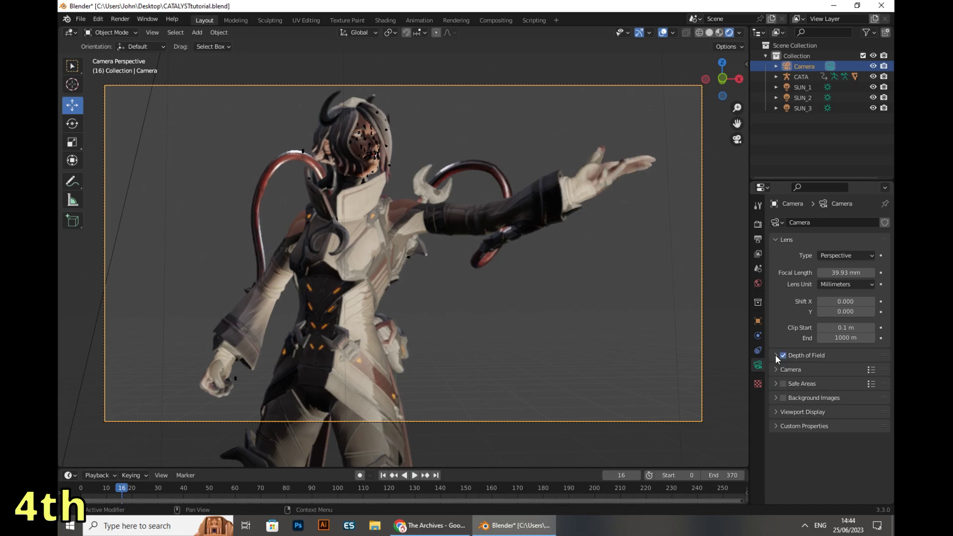
click(776, 356)
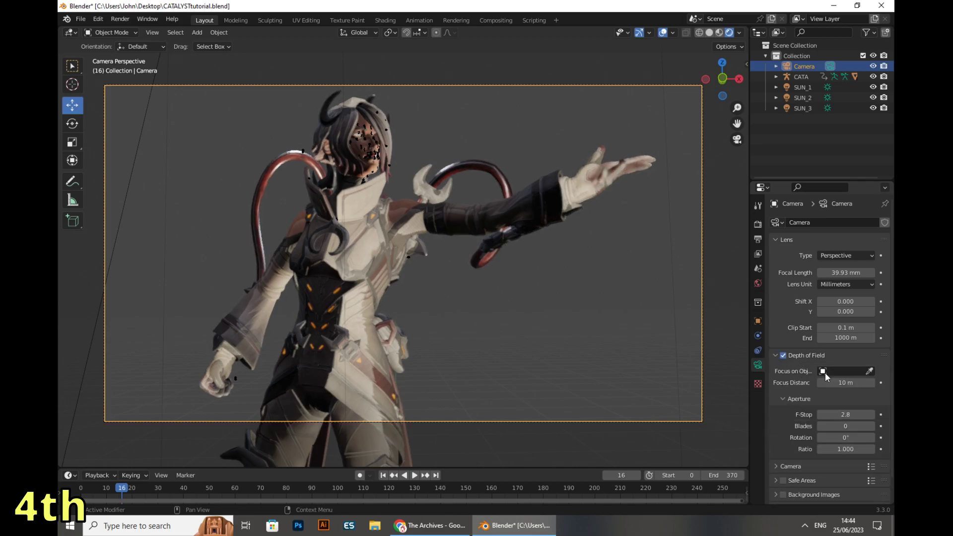
drag(826, 383, 847, 383)
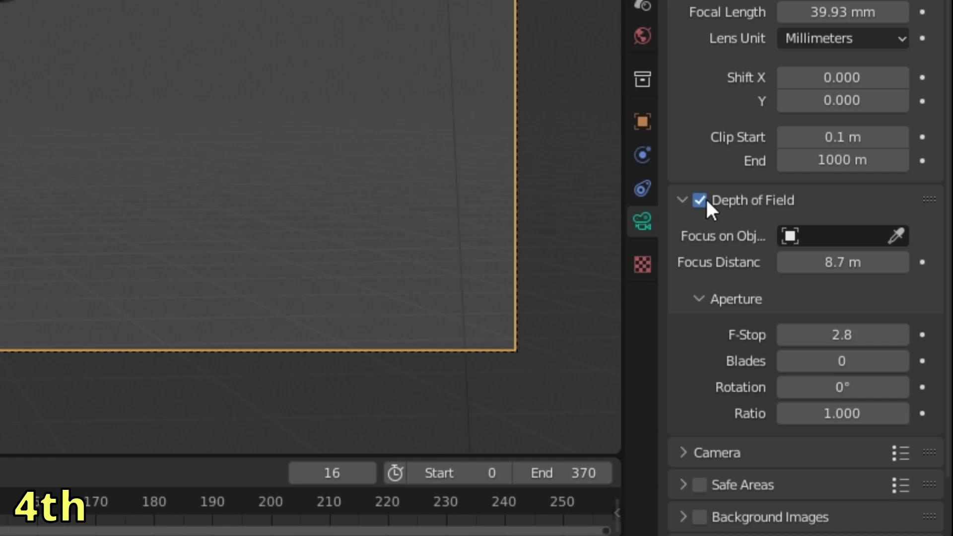
click(701, 201)
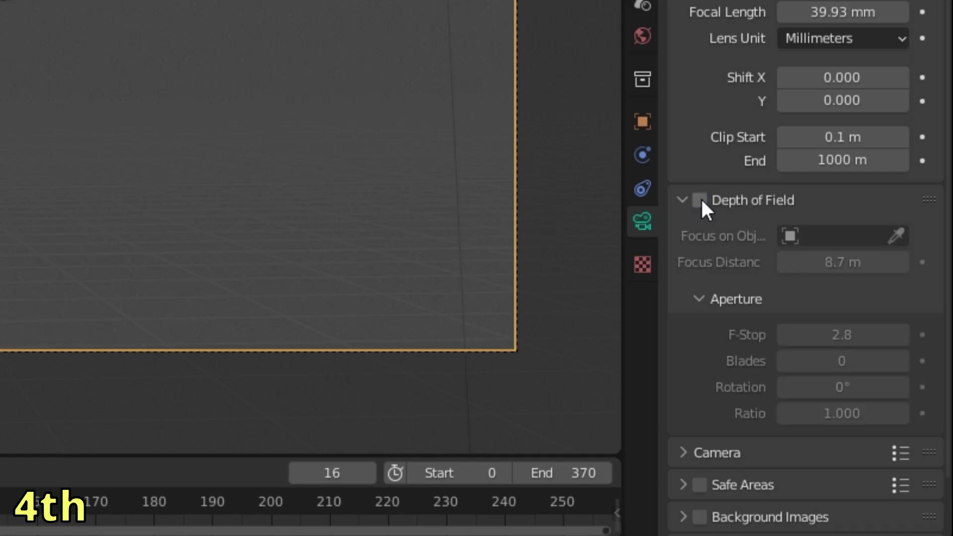
Turn the camera's depth of field back on and fine-tune its focus distance.
click(701, 200)
drag(869, 261, 844, 261)
drag(857, 382, 847, 382)
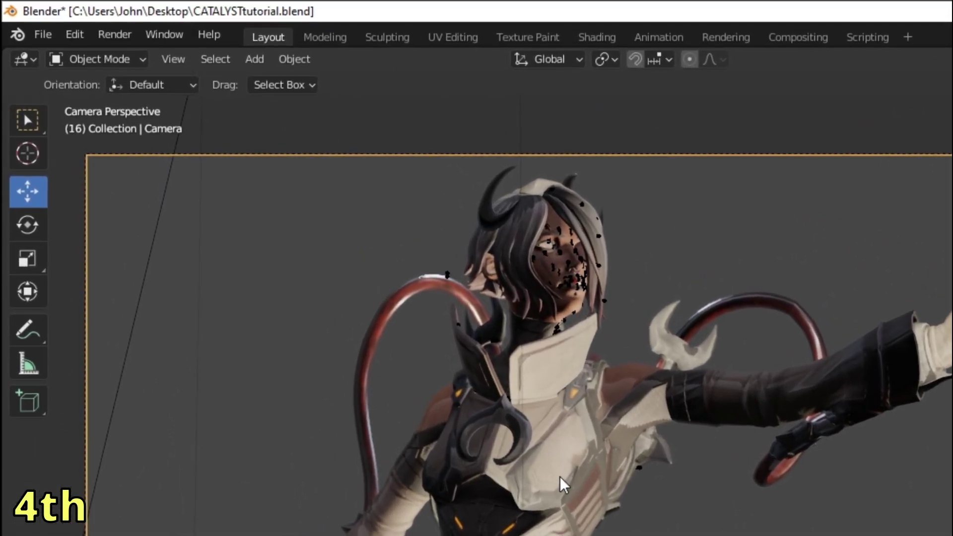
Render the image at the new resolution and inspect the result up close.
click(117, 35)
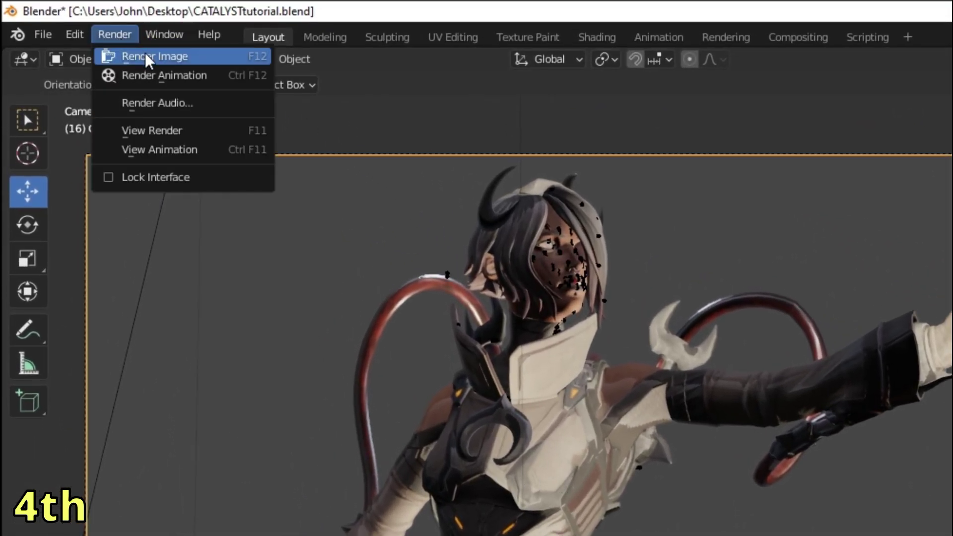
click(145, 56)
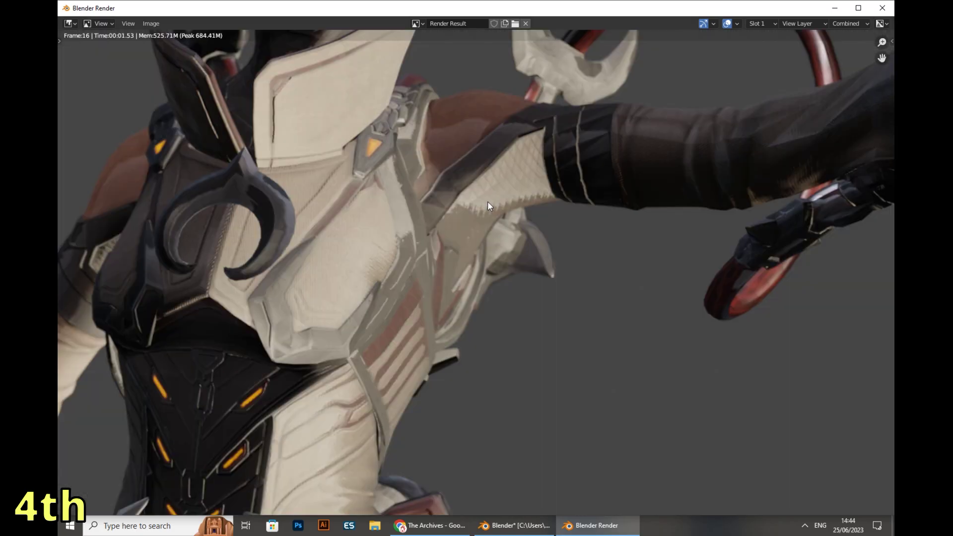
scroll(468, 204, down, 3)
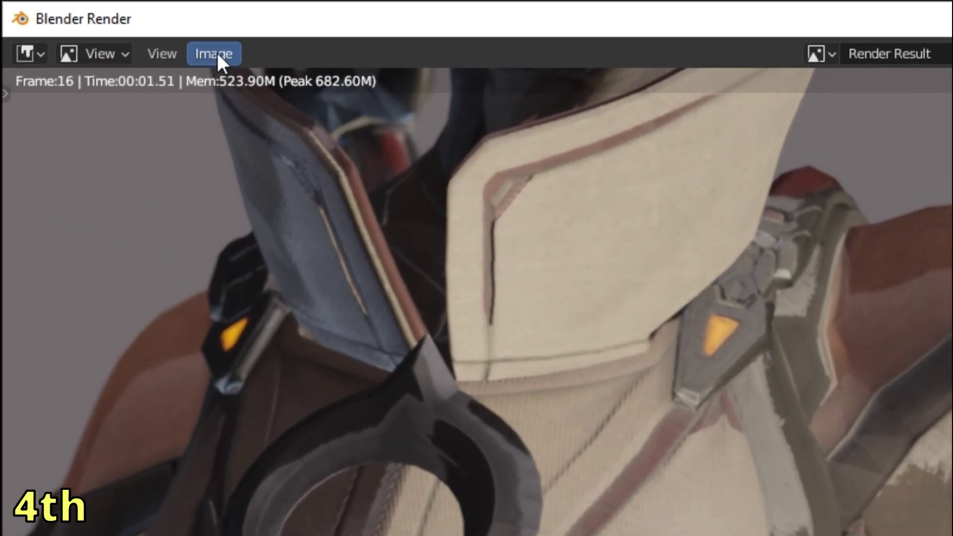
Save the rendered image to the desktop as catalist.png in PNG format with RGBA color.
click(152, 24)
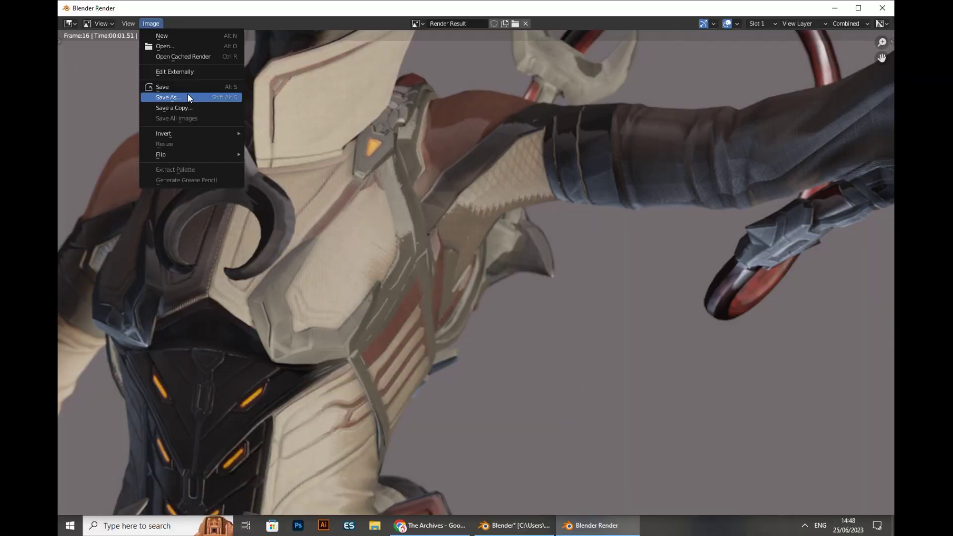
click(295, 221)
click(353, 406)
drag(353, 405, 296, 399)
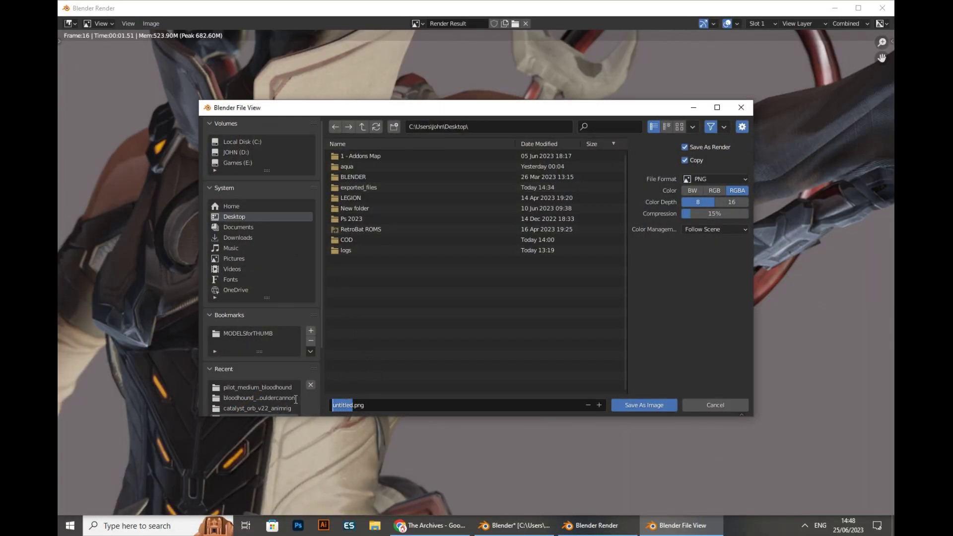
text(catalist)
click(650, 406)
click(651, 407)
Fit the whole render in the window and look over the final image.
key(Home)
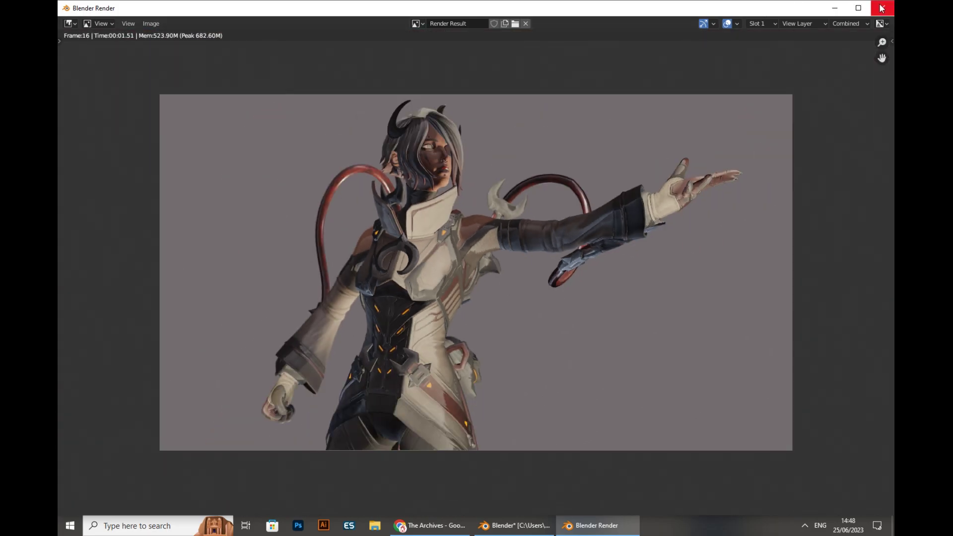
scroll(704, 162, up, 1)
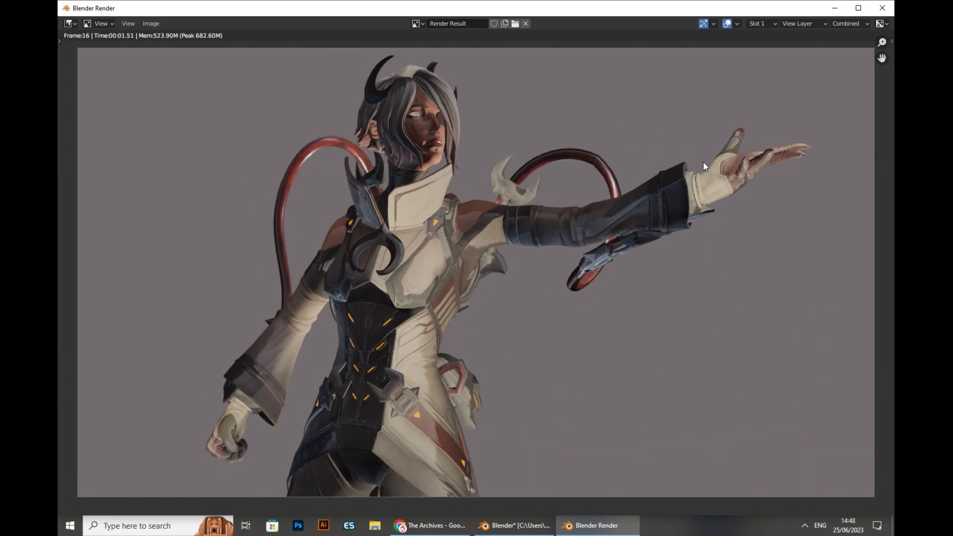
scroll(764, 89, down, 2)
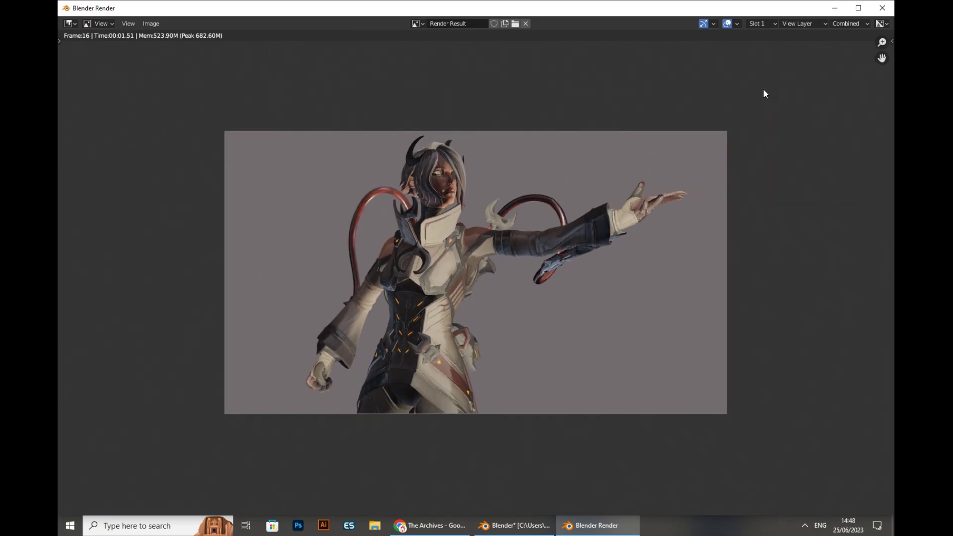